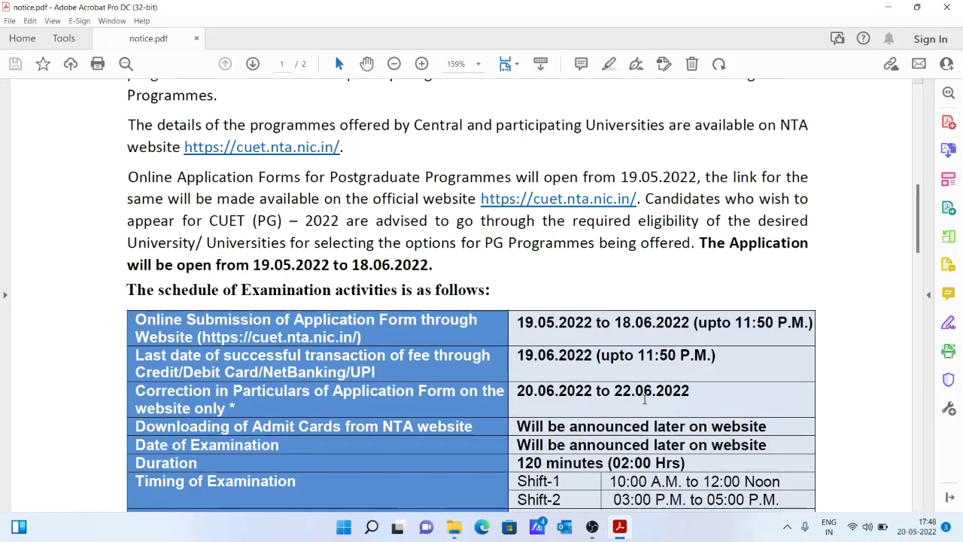
Scroll through notice.pdf's examination schedule table down to the helpline footer.
{"action": "scroll", "coordinate": [644, 399], "scroll_direction": "down", "scroll_amount": 2}
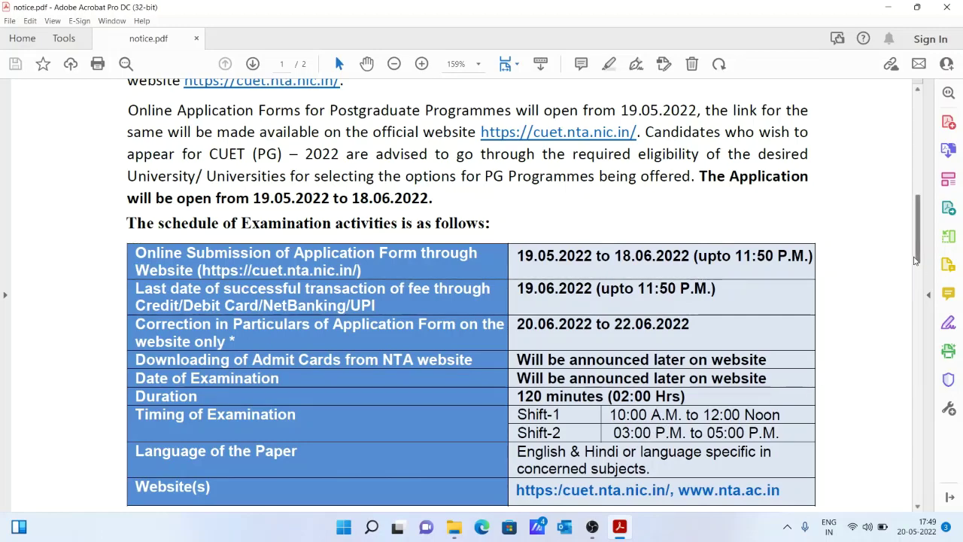
{"action": "scroll", "coordinate": [764, 313], "scroll_direction": "down", "scroll_amount": 3}
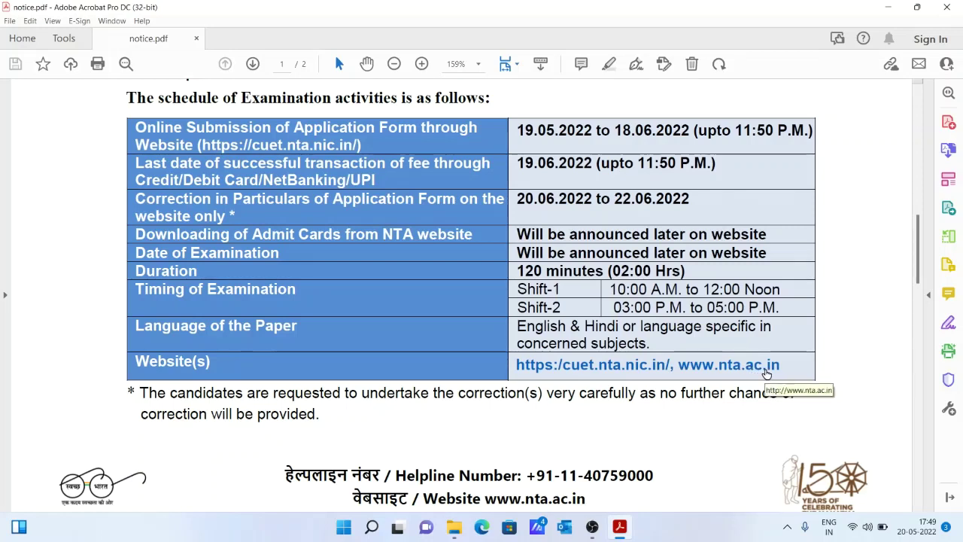
{"action": "scroll", "coordinate": [767, 374], "scroll_direction": "down", "scroll_amount": 2}
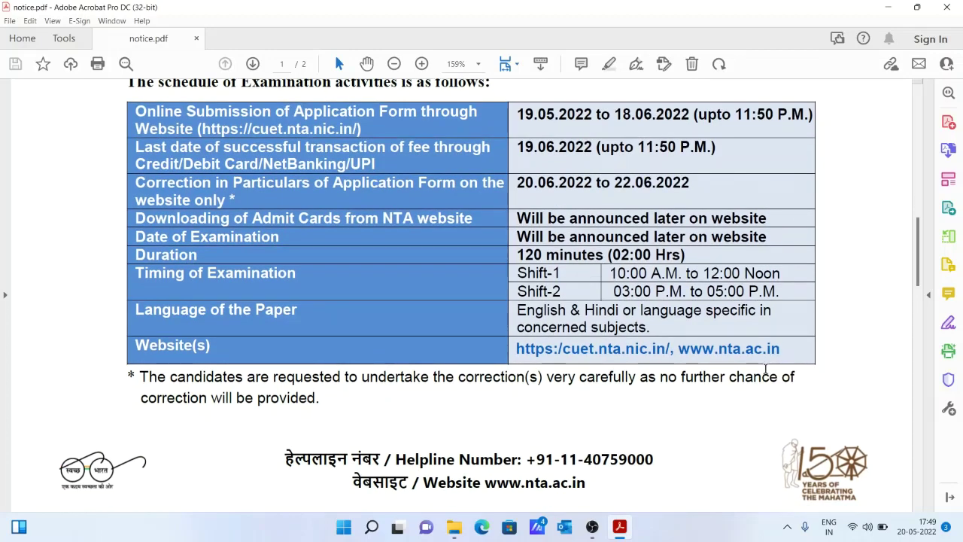
{"action": "scroll", "coordinate": [766, 369], "scroll_direction": "up", "scroll_amount": 1}
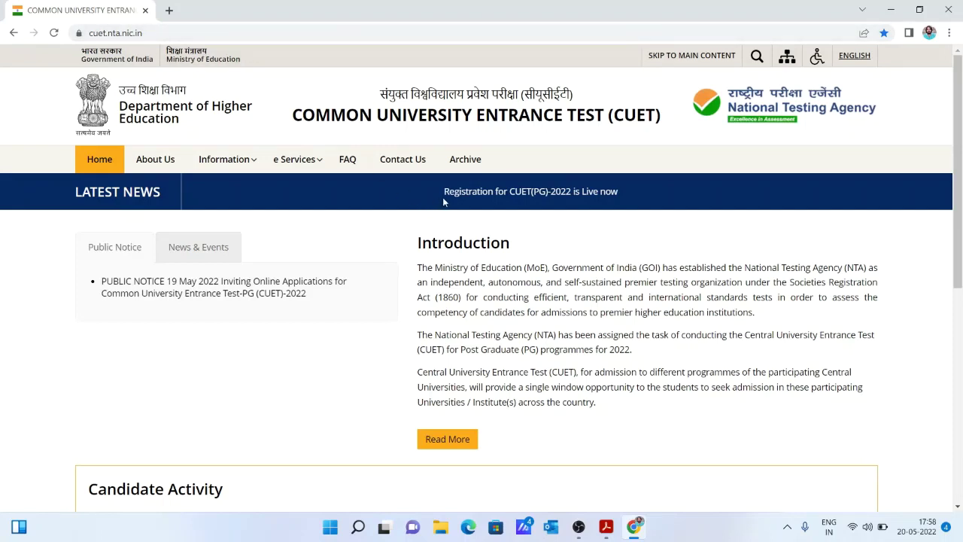
Follow the registration-live news link to the CUET(PG) 2022 portal and start a New Registration.
{"action": "left_click", "coordinate": [533, 195]}
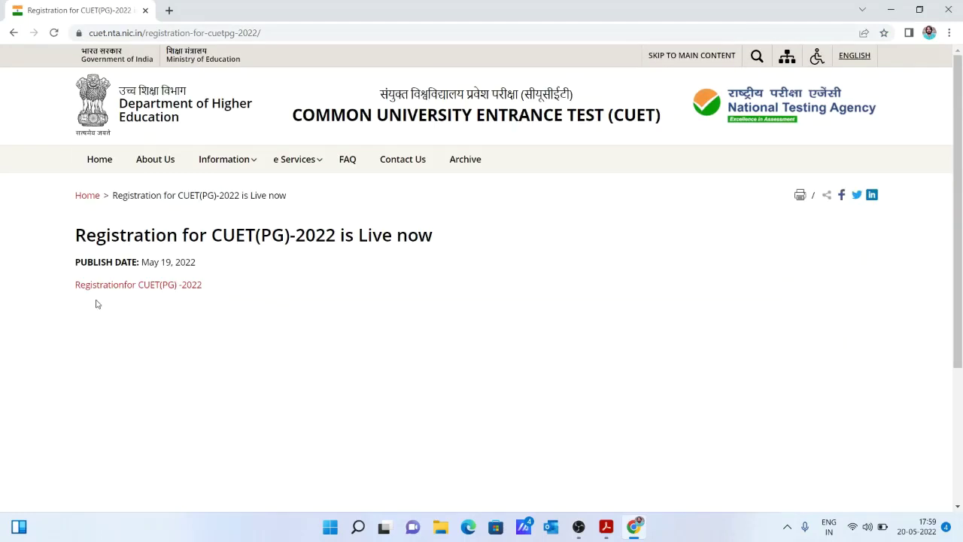
{"action": "left_click", "coordinate": [135, 288]}
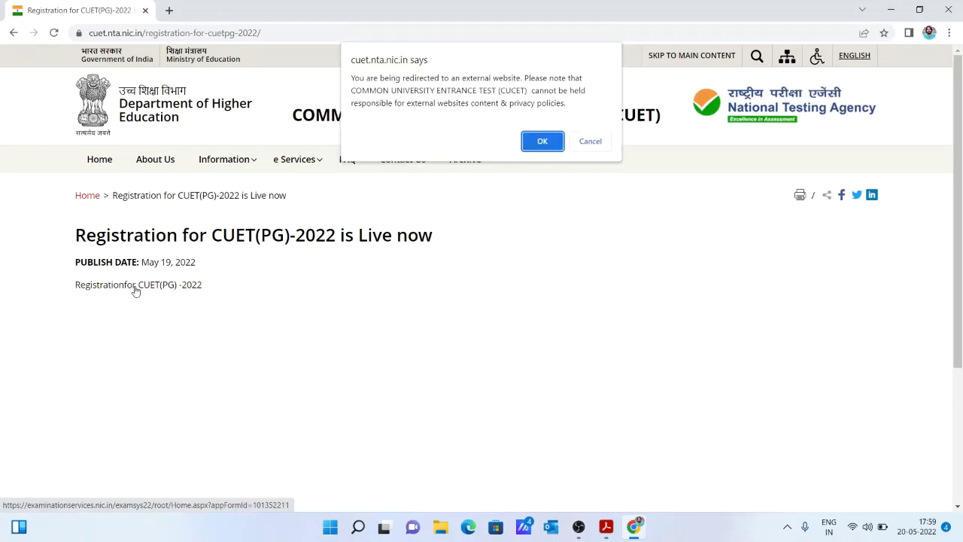
{"action": "left_click", "coordinate": [532, 146]}
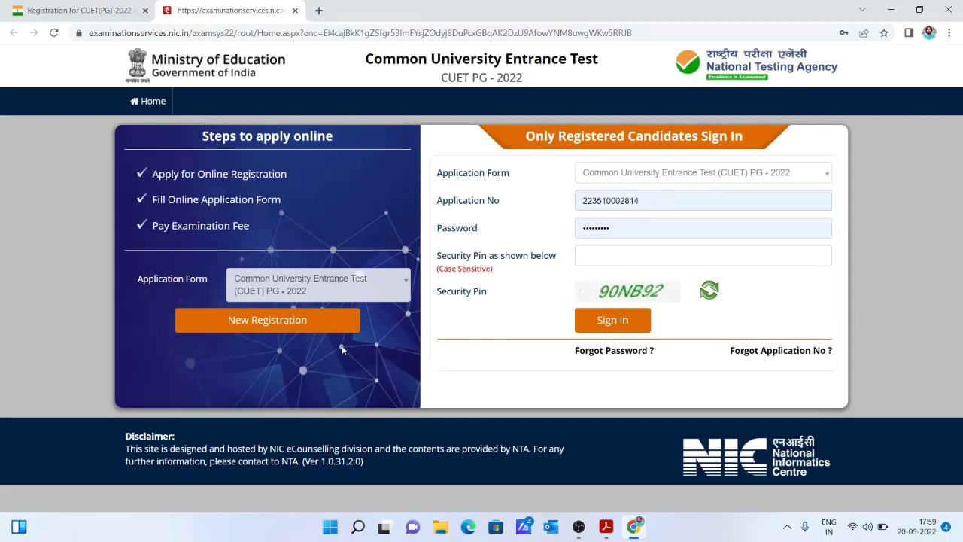
{"action": "left_click", "coordinate": [261, 320]}
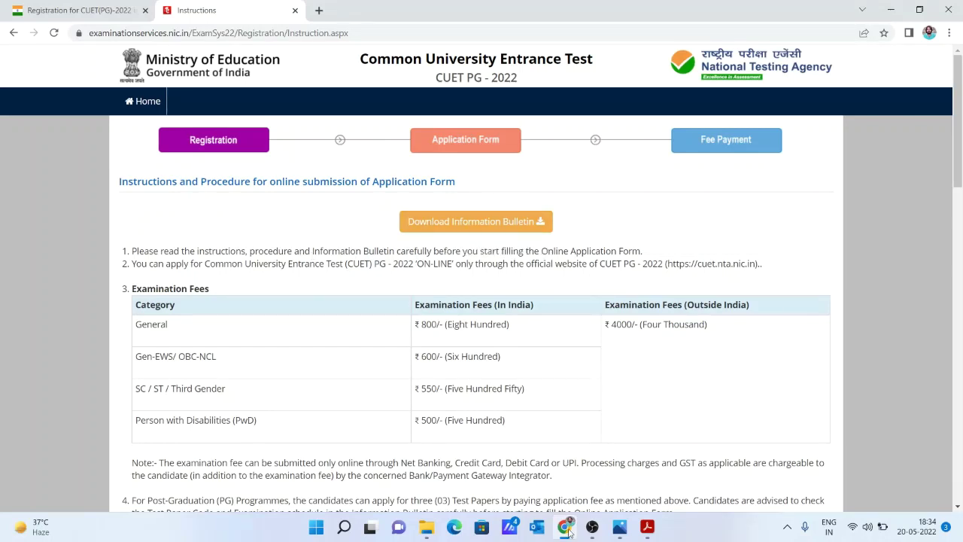
Skim CUET PG.pdf's cover and participating universities page, then return to the registration instructions.
{"action": "left_click", "coordinate": [647, 527]}
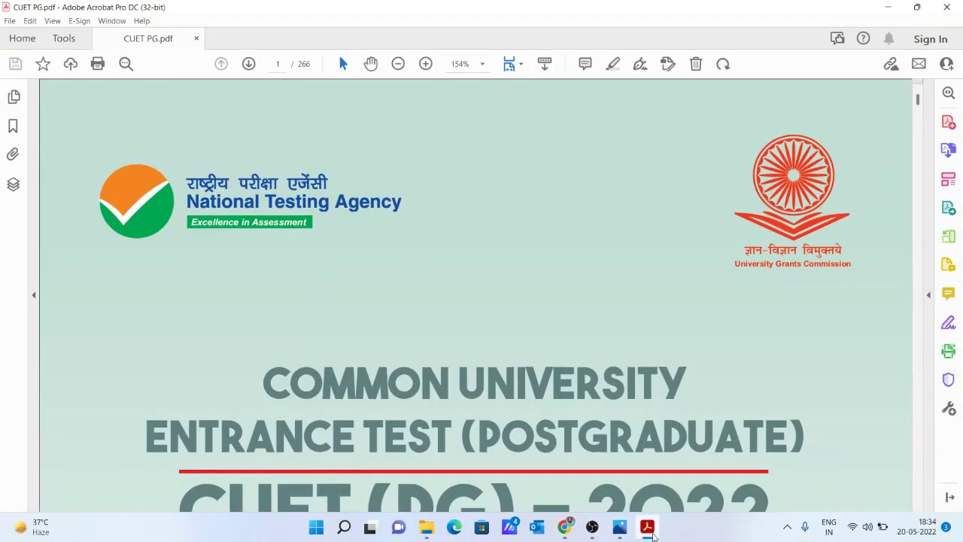
{"action": "key", "text": "Down"}
{"action": "key", "text": "Down"}
{"action": "key", "text": "Down"}
{"action": "key", "text": "Down"}
{"action": "key", "text": "Down"}
{"action": "key", "text": "Down"}
{"action": "key", "text": "Down"}
{"action": "key", "text": "Down"}
{"action": "key", "text": "Down"}
{"action": "key", "text": "Down"}
{"action": "key", "text": "Down"}
{"action": "key", "text": "Down"}
{"action": "key", "text": "Down"}
{"action": "key", "text": "Down"}
{"action": "key", "text": "Down"}
{"action": "key", "text": "Down"}
{"action": "key", "text": "Down"}
{"action": "key", "text": "Down"}
{"action": "key", "text": "Down"}
{"action": "key", "text": "Down"}
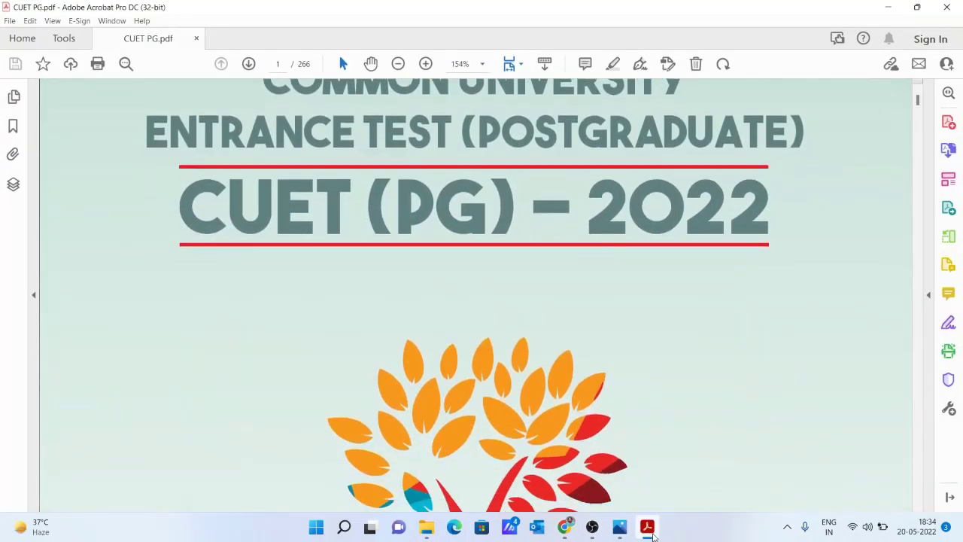
{"action": "scroll", "coordinate": [653, 537], "scroll_direction": "down", "scroll_amount": 4}
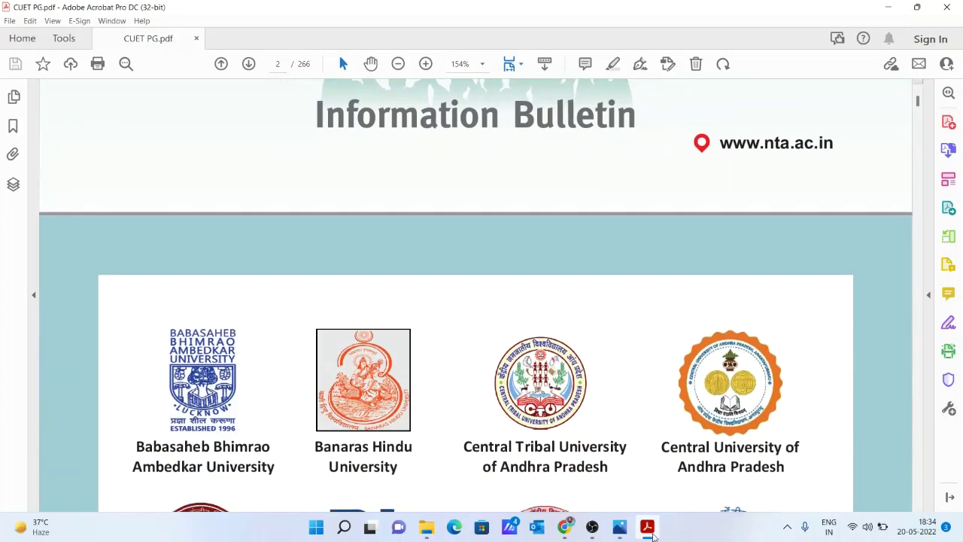
{"action": "key", "text": "Down"}
{"action": "key", "text": "Down"}
{"action": "key", "text": "Down"}
{"action": "key", "text": "Down"}
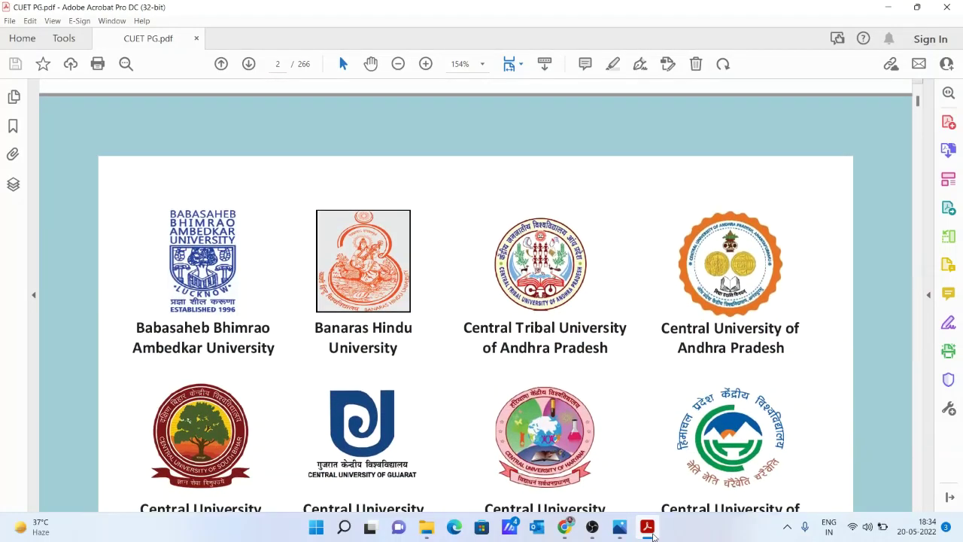
{"action": "key", "text": "Down"}
{"action": "key", "text": "Down"}
{"action": "key", "text": "Down"}
{"action": "key", "text": "Down"}
{"action": "key", "text": "Down"}
{"action": "key", "text": "Down"}
{"action": "key", "text": "Down"}
{"action": "key", "text": "Down"}
{"action": "key", "text": "Down"}
{"action": "key", "text": "Down"}
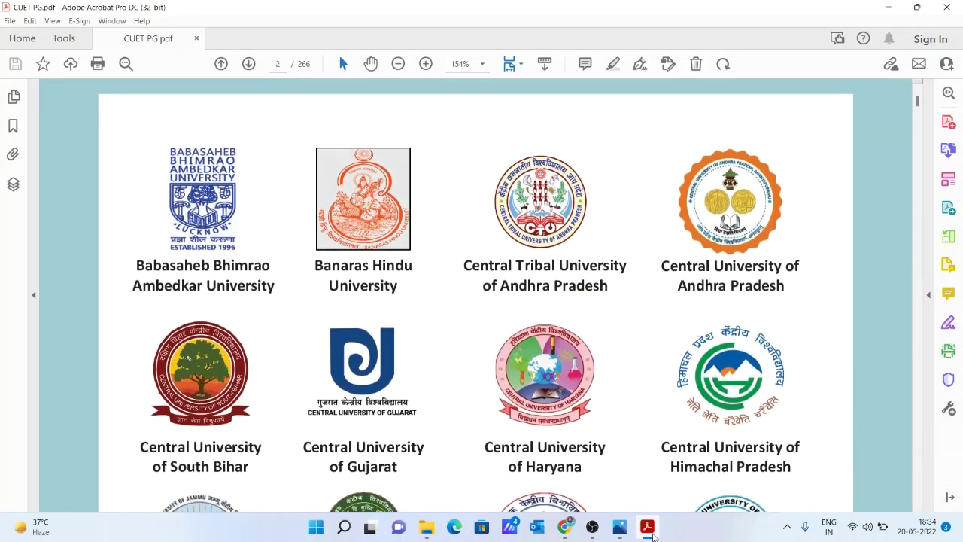
{"action": "key", "text": "Up"}
{"action": "key", "text": "Up"}
{"action": "key", "text": "Up"}
{"action": "key", "text": "Up"}
{"action": "key", "text": "Up"}
{"action": "key", "text": "Up"}
{"action": "key", "text": "Up"}
{"action": "key", "text": "Up"}
{"action": "key", "text": "Up"}
{"action": "key", "text": "Up"}
{"action": "key", "text": "Up"}
{"action": "key", "text": "Up"}
{"action": "key", "text": "Up"}
{"action": "key", "text": "Up"}
{"action": "key", "text": "Up"}
{"action": "key", "text": "Up"}
{"action": "key", "text": "Up"}
{"action": "key", "text": "Up"}
{"action": "key", "text": "Up"}
{"action": "key", "text": "Up"}
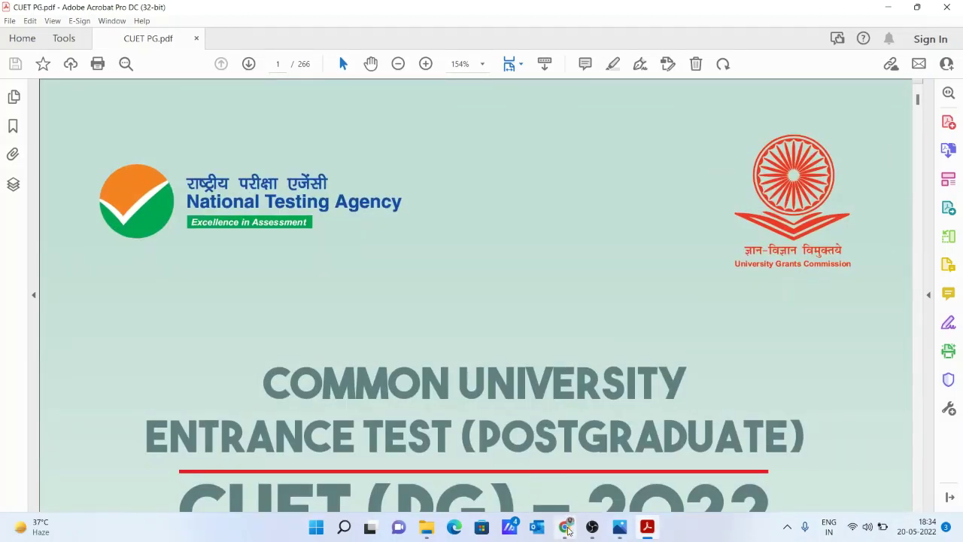
{"action": "left_click", "coordinate": [566, 527]}
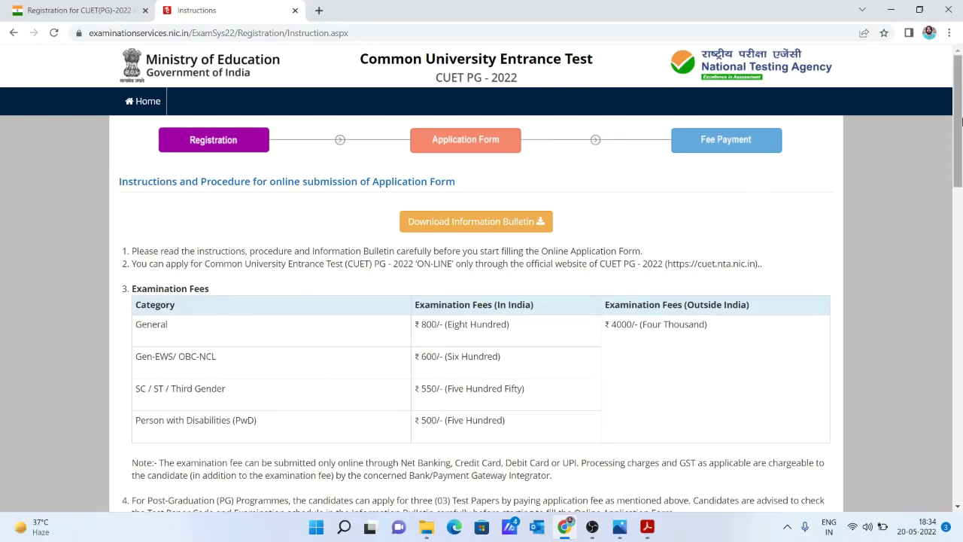
{"action": "left_click_drag", "start_coordinate": [962, 122], "coordinate": [962, 157]}
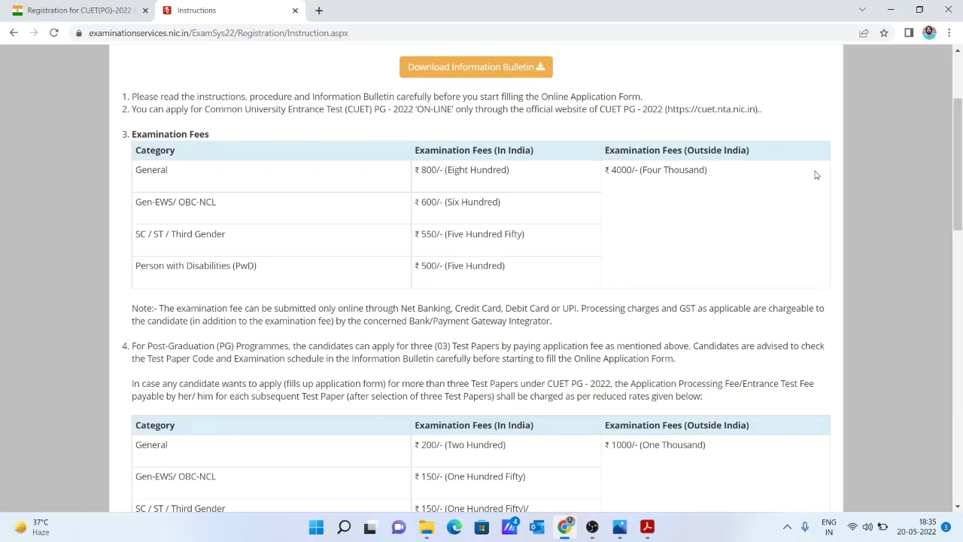
{"action": "scroll", "coordinate": [960, 174], "scroll_direction": "down", "scroll_amount": 3}
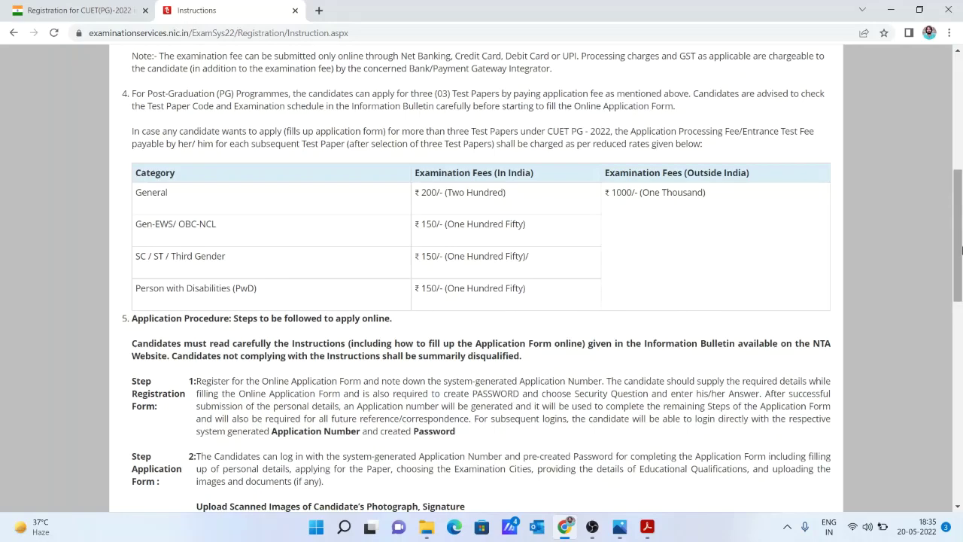
{"action": "left_click_drag", "start_coordinate": [960, 251], "coordinate": [960, 298]}
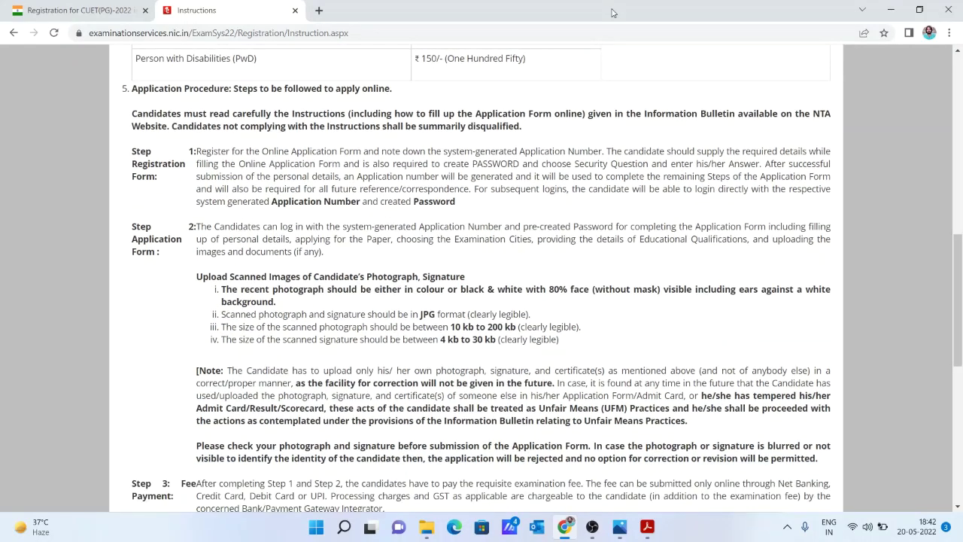
Read down the application procedure, tick the bulletin declaration and proceed to the registration form.
{"action": "key", "text": "Down"}
{"action": "key", "text": "Down"}
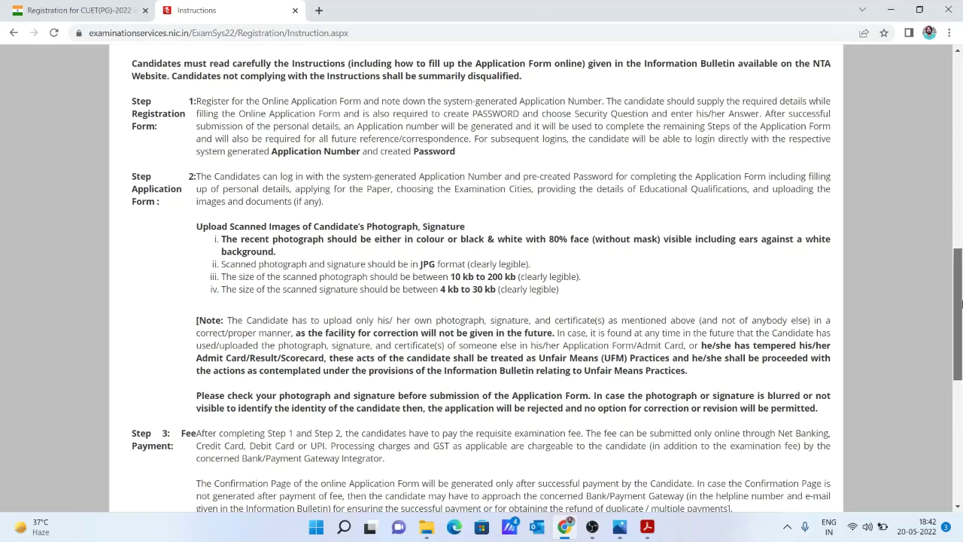
{"action": "left_click_drag", "start_coordinate": [961, 303], "coordinate": [960, 337]}
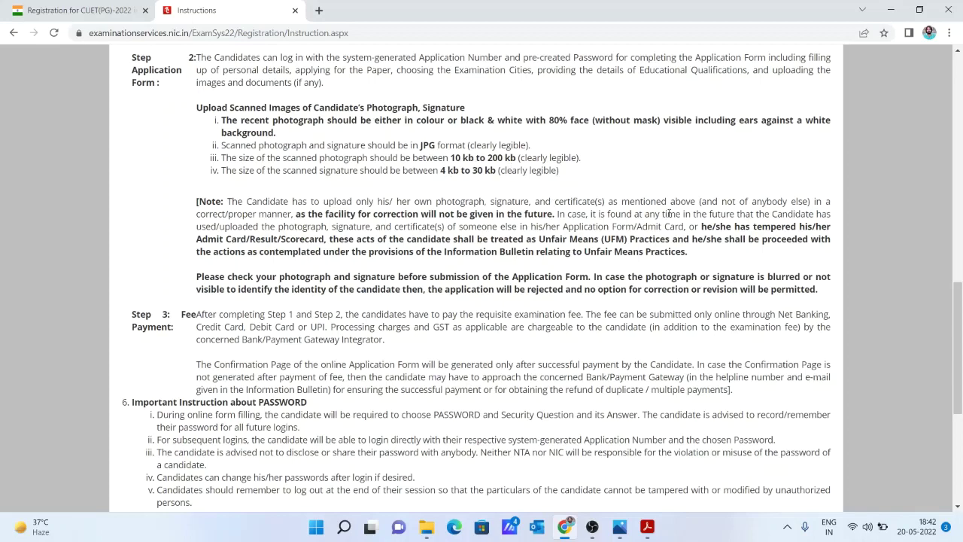
{"action": "left_click_drag", "start_coordinate": [962, 309], "coordinate": [962, 352]}
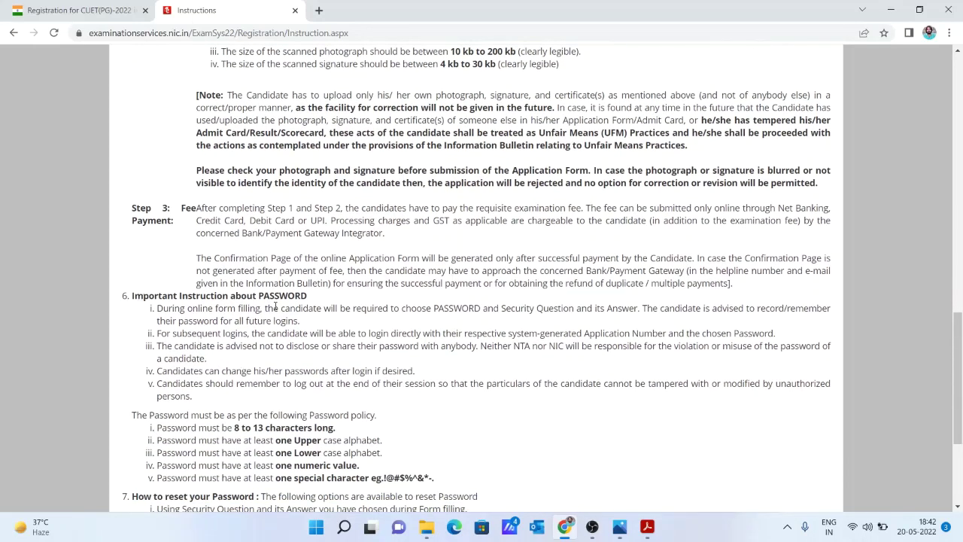
{"action": "left_click_drag", "start_coordinate": [961, 355], "coordinate": [961, 400]}
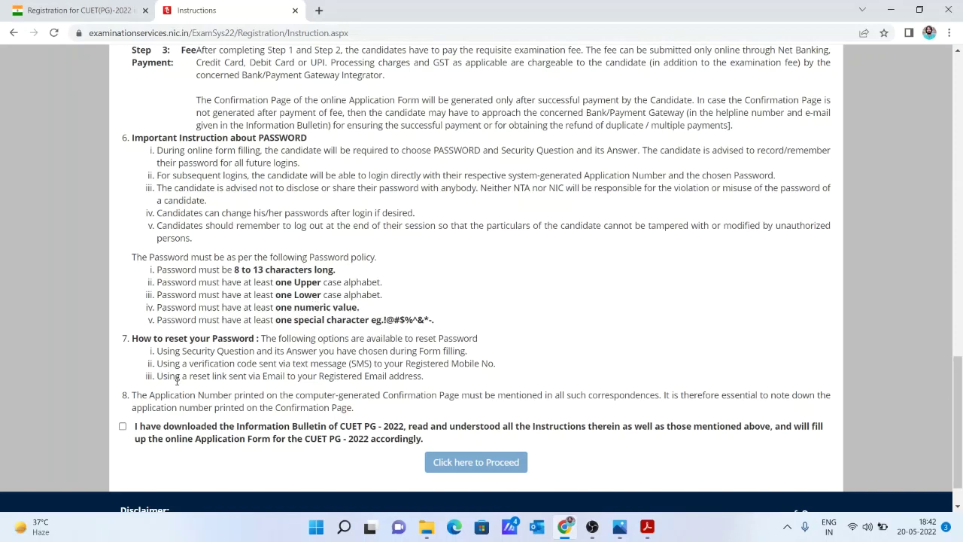
{"action": "left_click", "coordinate": [122, 426]}
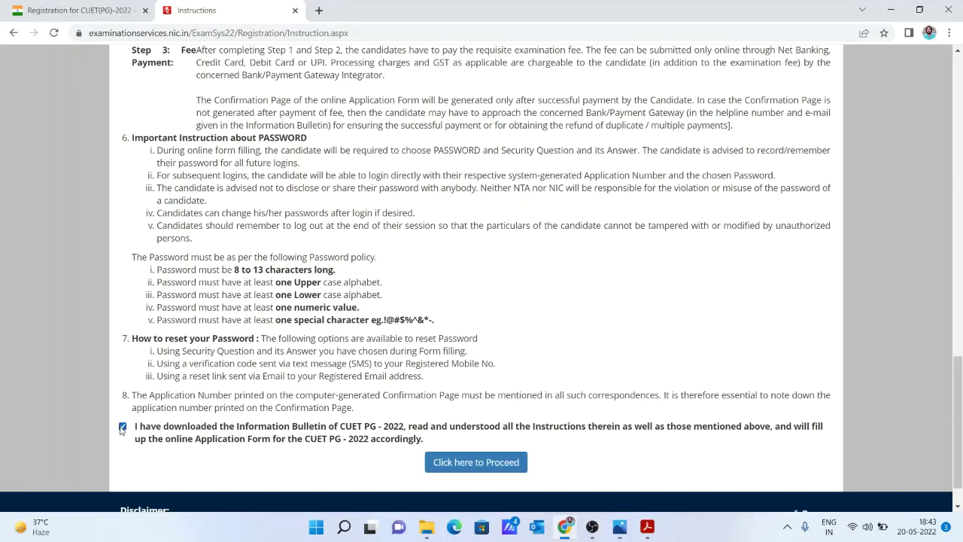
{"action": "left_click", "coordinate": [519, 462]}
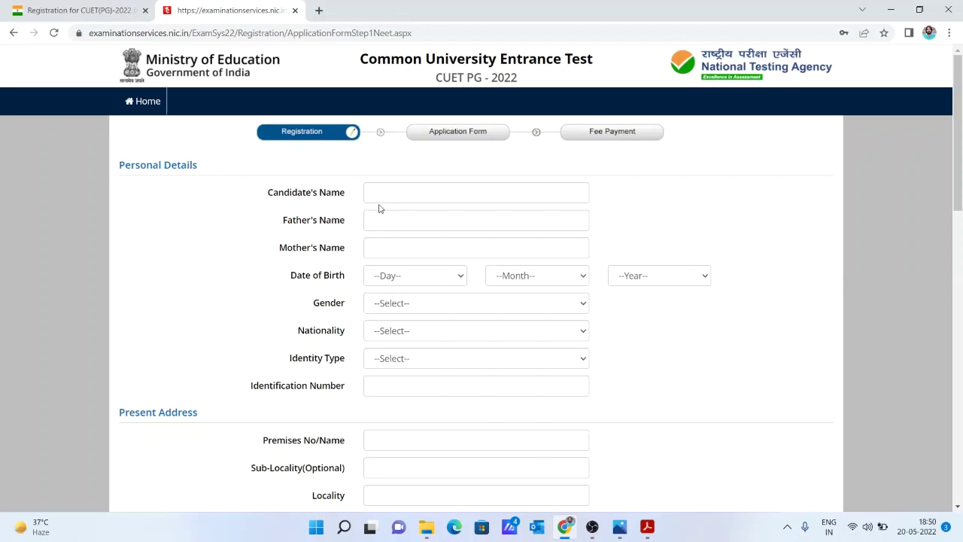
Enter the candidate's name, father's name and mother's name, fixing a typo.
{"action": "left_click", "coordinate": [394, 194]}
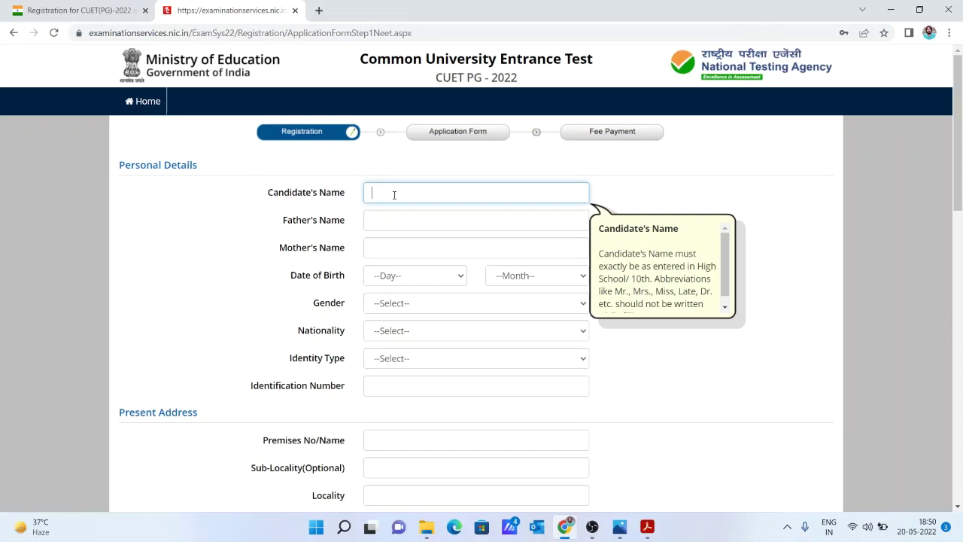
{"action": "left_click", "coordinate": [406, 220]}
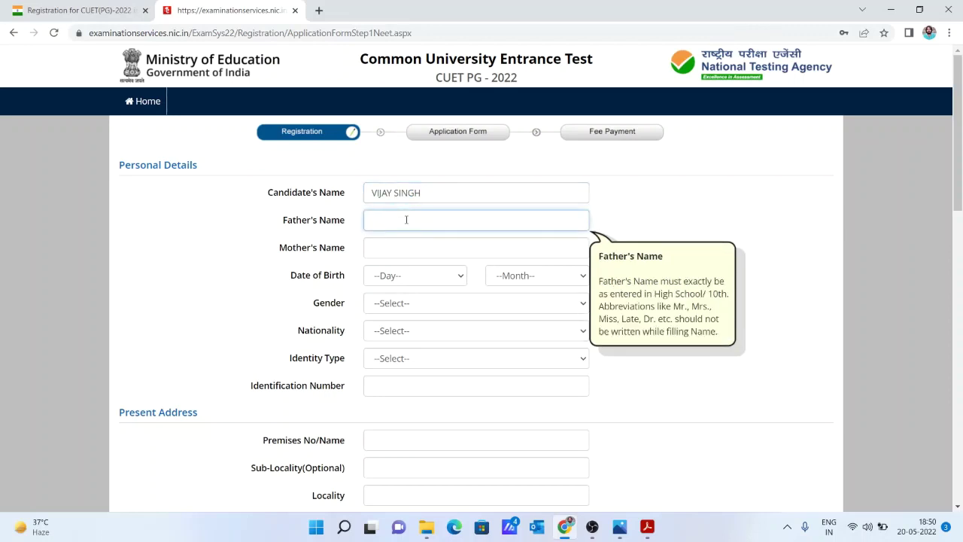
{"action": "left_click", "coordinate": [419, 243]}
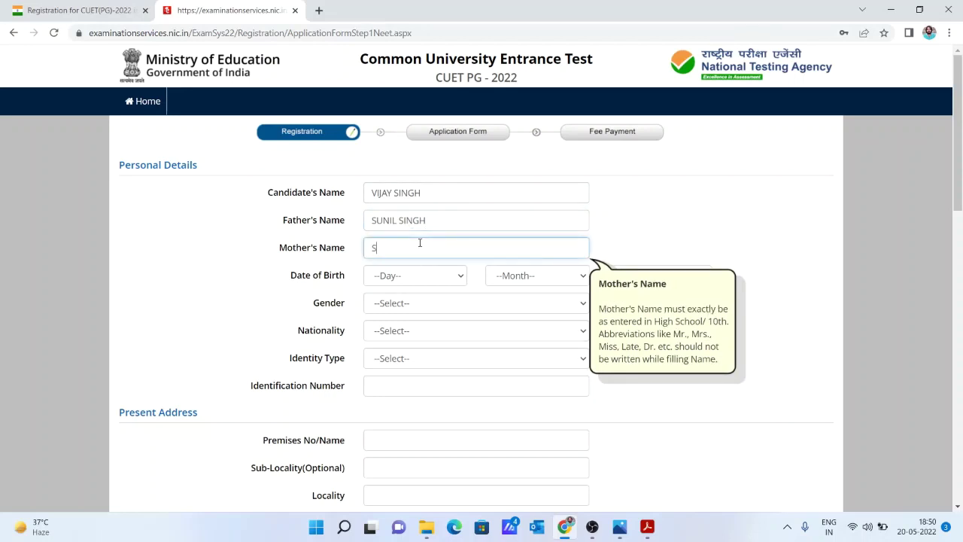
{"action": "left_click", "coordinate": [433, 289]}
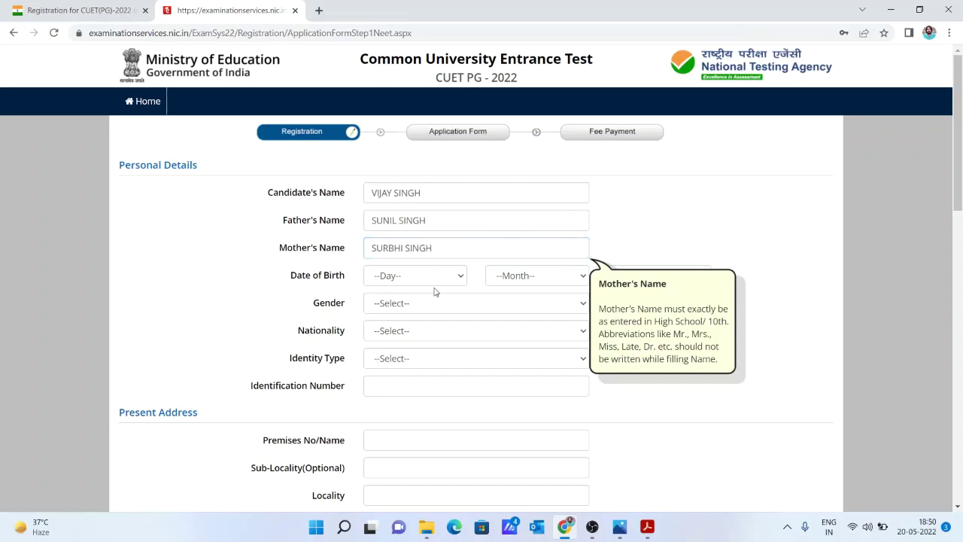
Set the date of birth to 01 January 2000.
{"action": "left_click", "coordinate": [430, 283]}
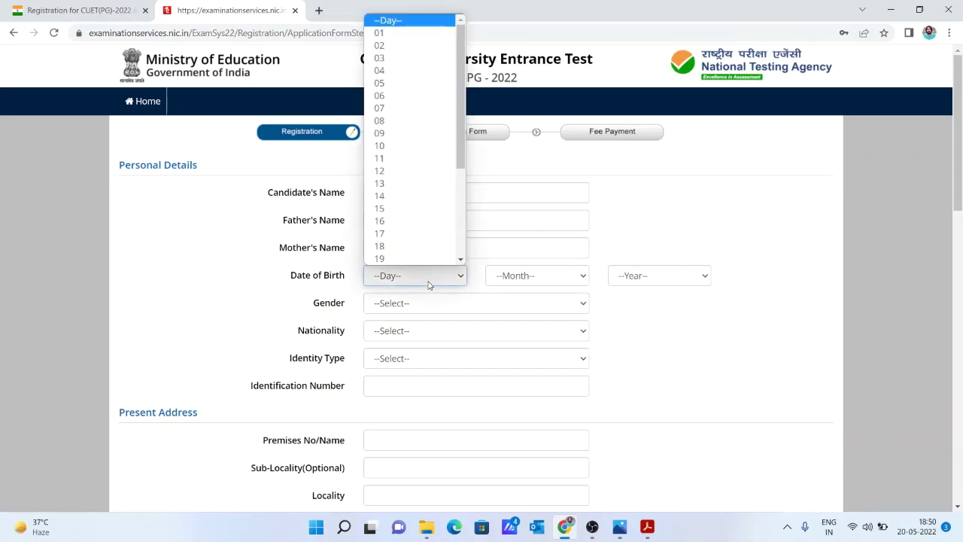
{"action": "key", "text": "Down"}
{"action": "key", "text": "Return"}
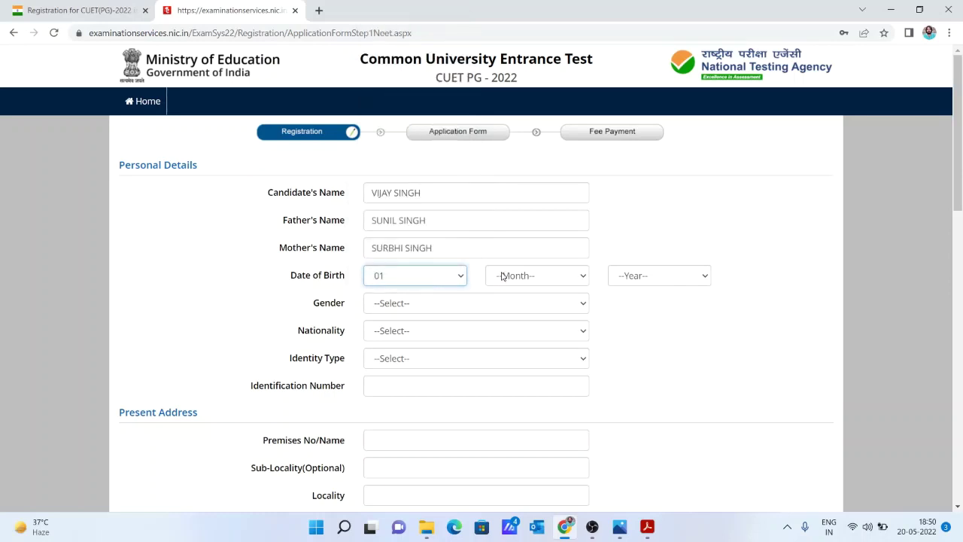
{"action": "left_click", "coordinate": [502, 275]}
{"action": "key", "text": "Down"}
{"action": "key", "text": "Return"}
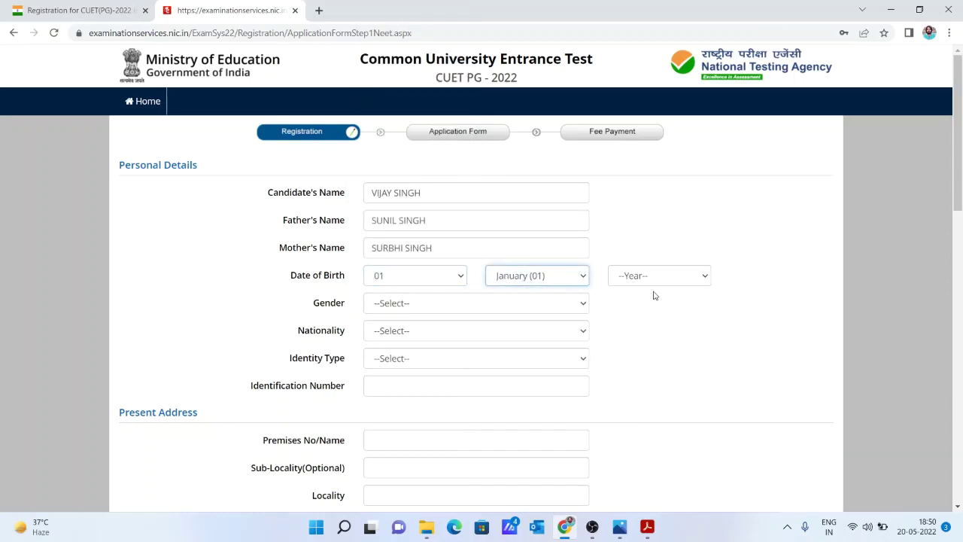
{"action": "left_click", "coordinate": [651, 274]}
{"action": "key", "text": "Down"}
{"action": "key", "text": "Down"}
{"action": "key", "text": "Down"}
{"action": "key", "text": "Down"}
{"action": "key", "text": "Down"}
{"action": "key", "text": "Down"}
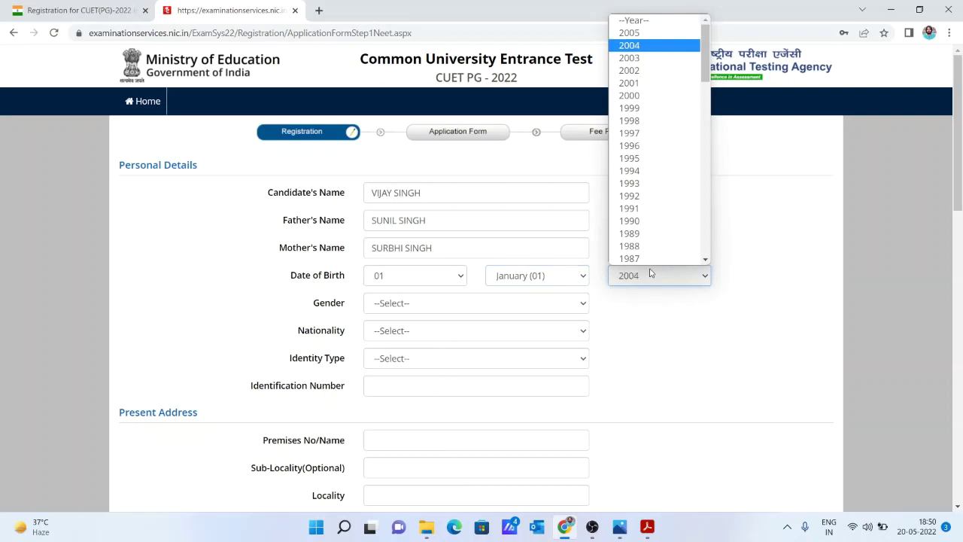
{"action": "key", "text": "Return"}
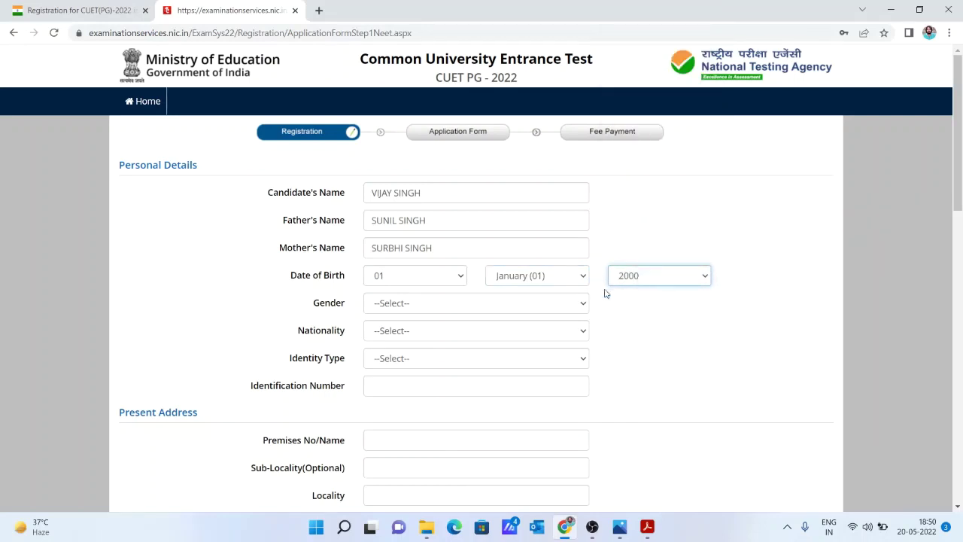
Set gender to Male and nationality to Indian.
{"action": "left_click", "coordinate": [578, 308]}
{"action": "key", "text": "Down"}
{"action": "key", "text": "Return"}
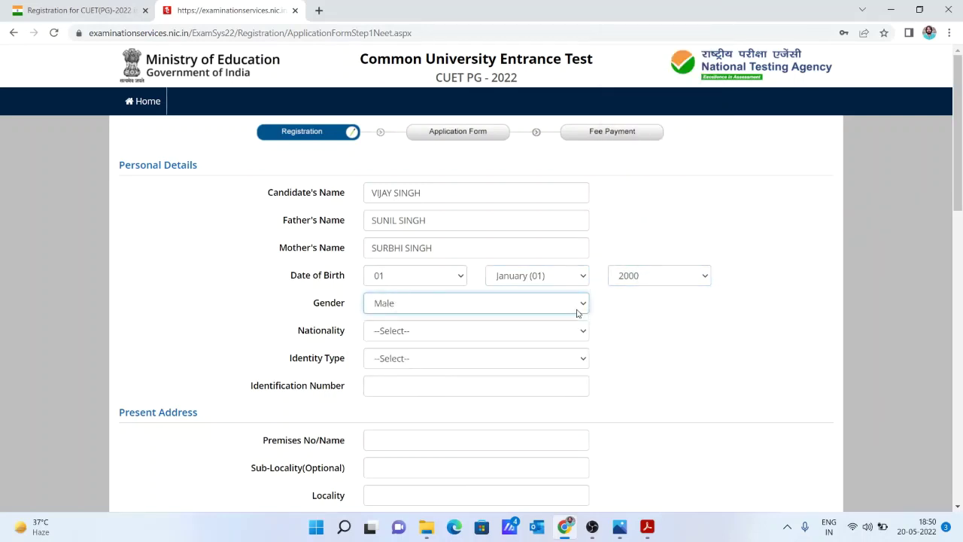
{"action": "left_click", "coordinate": [562, 329]}
{"action": "key", "text": "Down"}
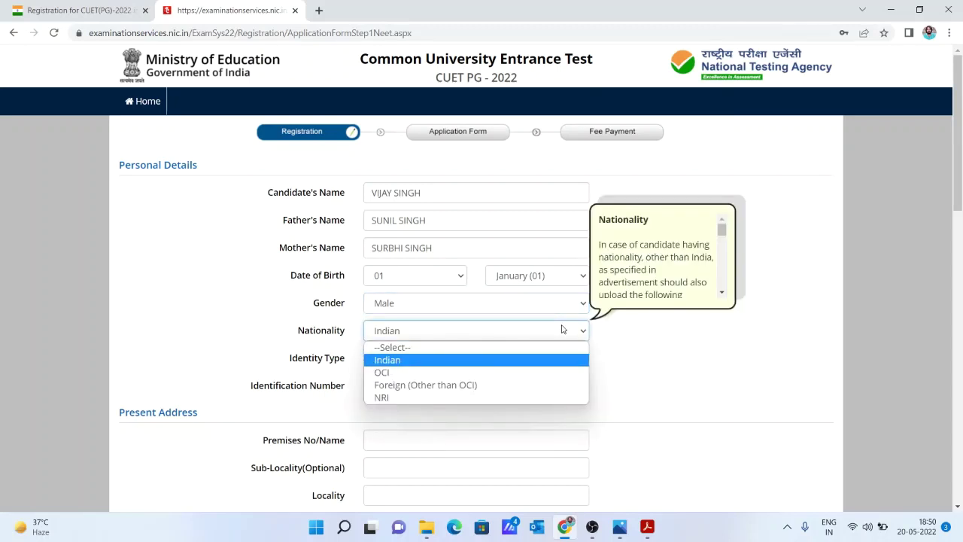
{"action": "key", "text": "Return"}
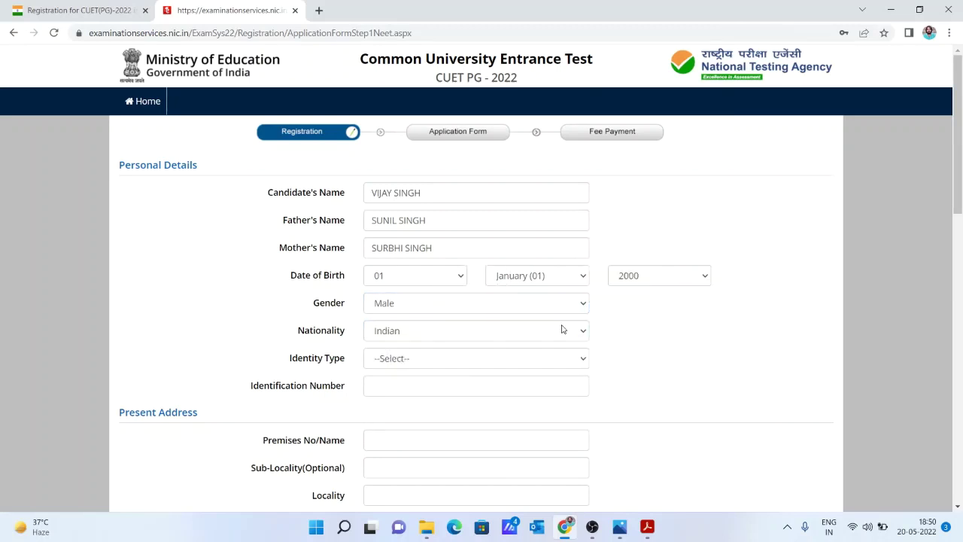
Choose 'Any Other Valid Govt Identity with photograph' as identity type and enter the ID number.
{"action": "left_click", "coordinate": [566, 363]}
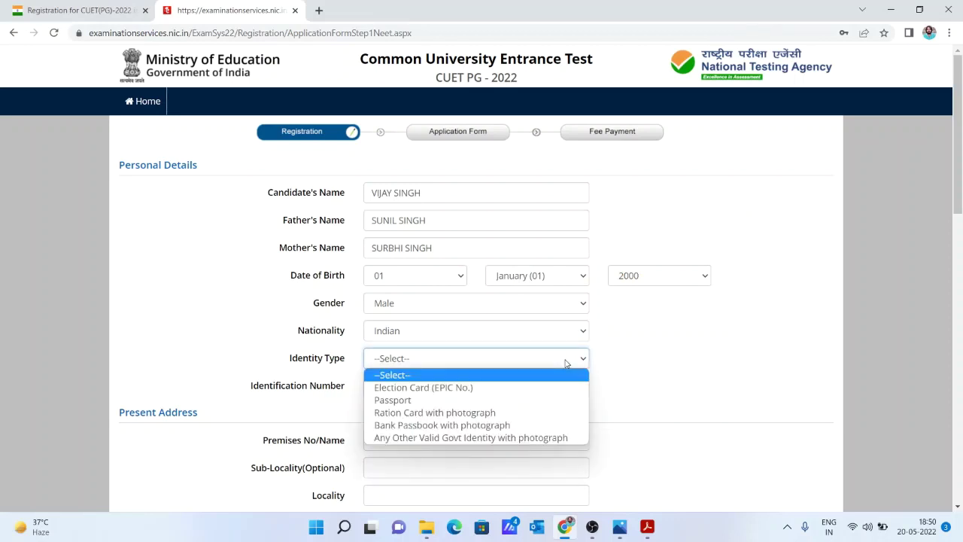
{"action": "key", "text": "Down"}
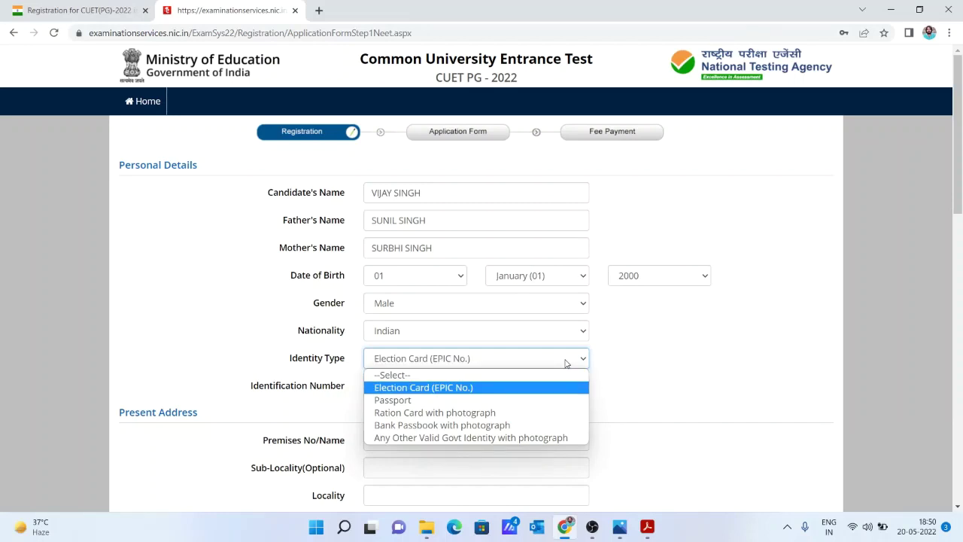
{"action": "key", "text": "Down"}
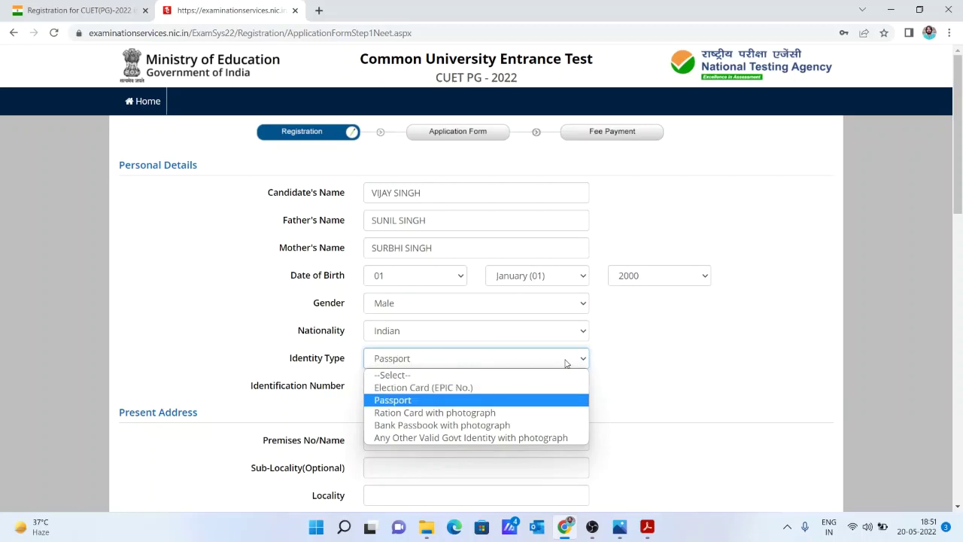
{"action": "key", "text": "Down"}
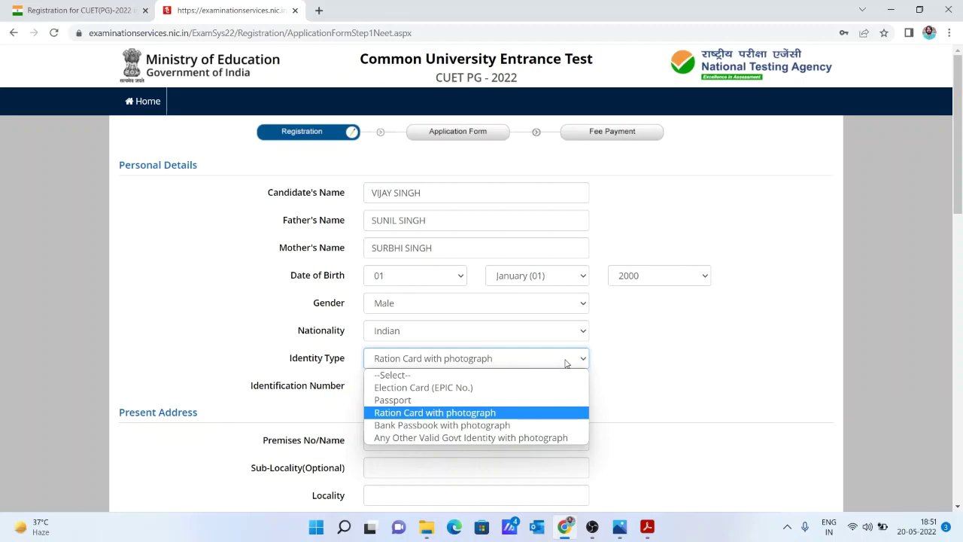
{"action": "key", "text": "Down"}
{"action": "key", "text": "Down"}
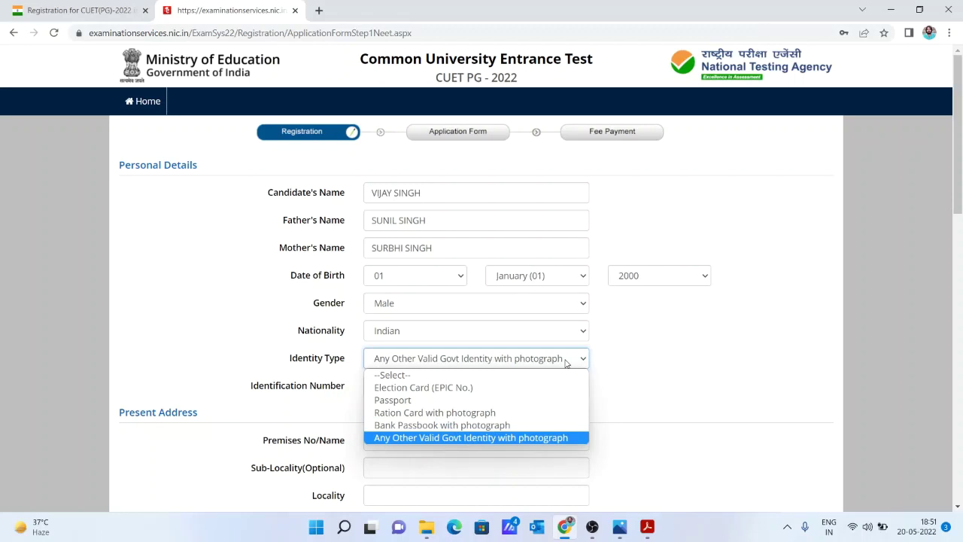
{"action": "left_click", "coordinate": [549, 440]}
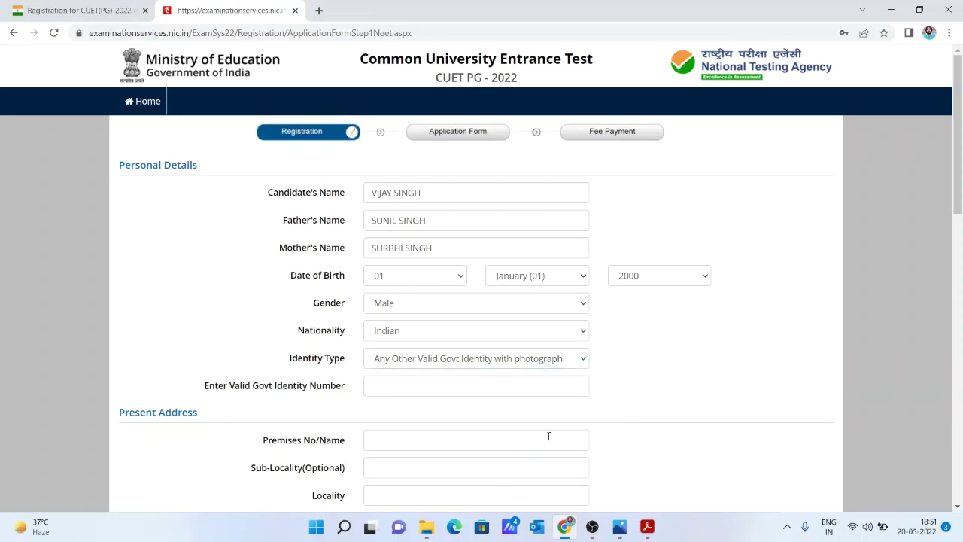
{"action": "left_click", "coordinate": [519, 388]}
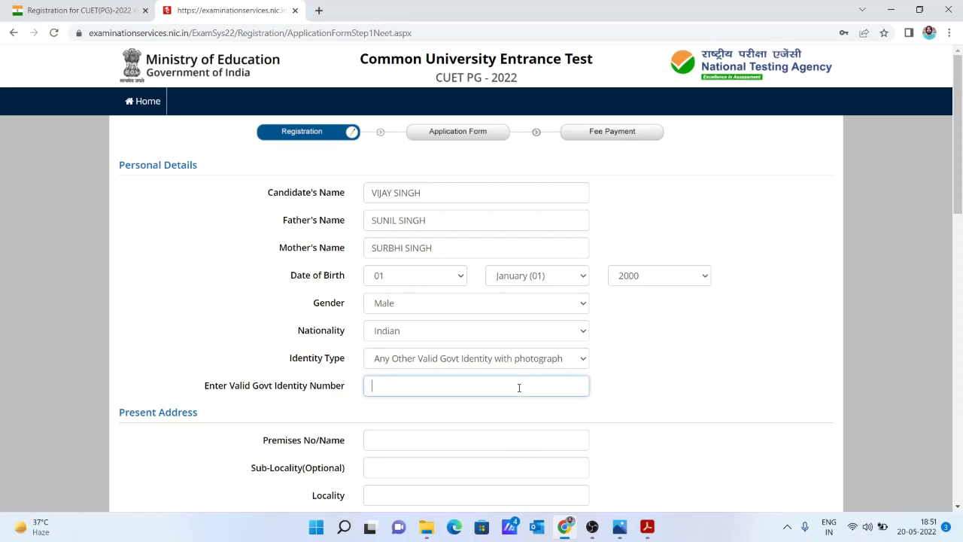
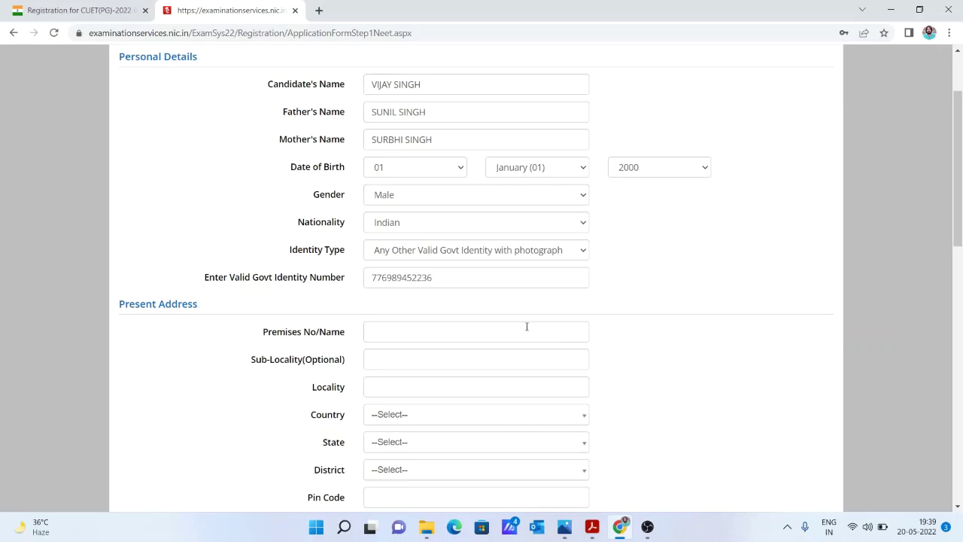
Enter the house number as premises and the locality name.
{"action": "left_click", "coordinate": [527, 327]}
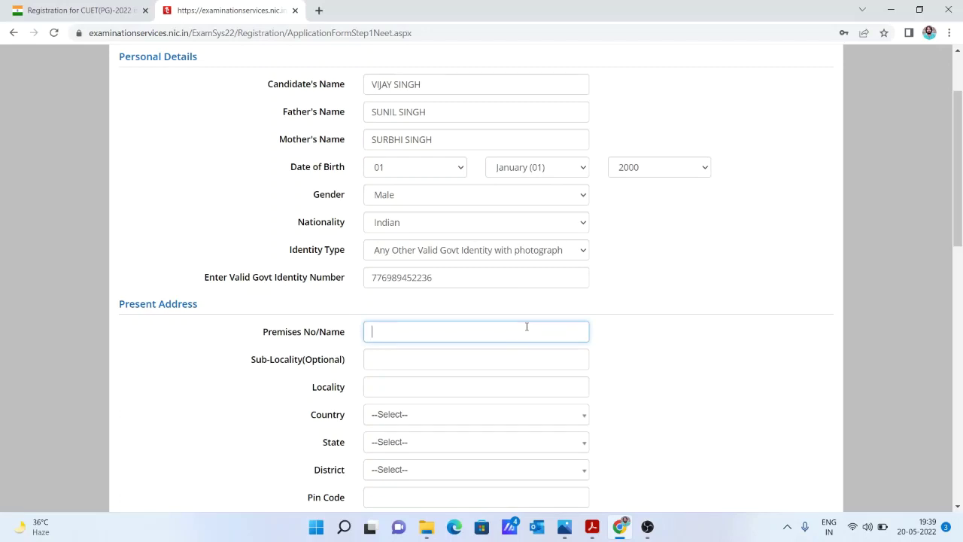
{"action": "left_click", "coordinate": [461, 389]}
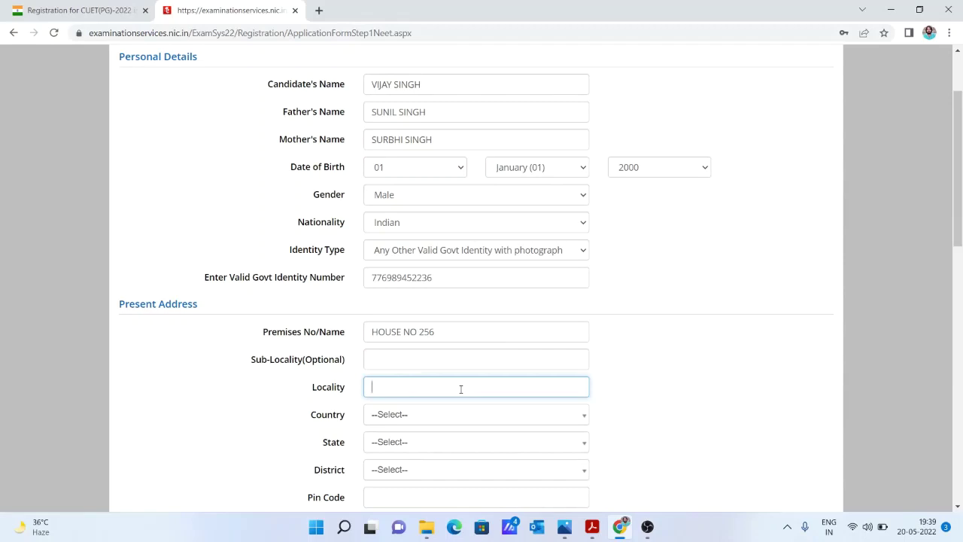
Set country India, state UTTAR PRADESH, district AGRA, and enter the pin code.
{"action": "left_click", "coordinate": [466, 426]}
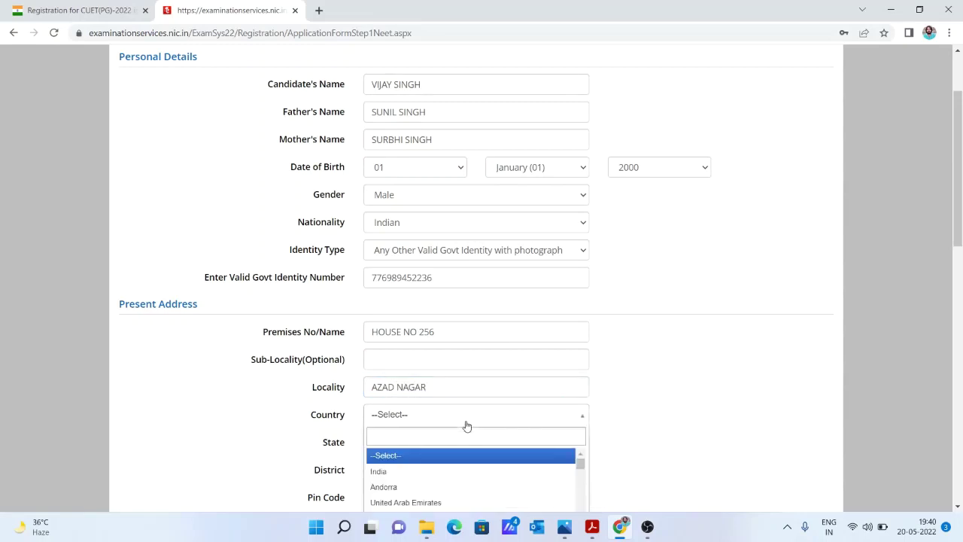
{"action": "key", "text": "Down"}
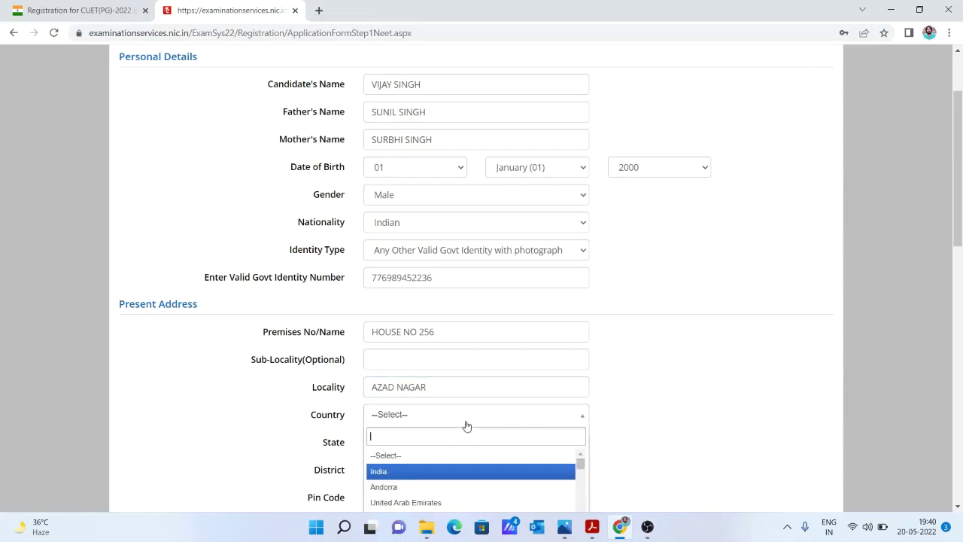
{"action": "key", "text": "Return"}
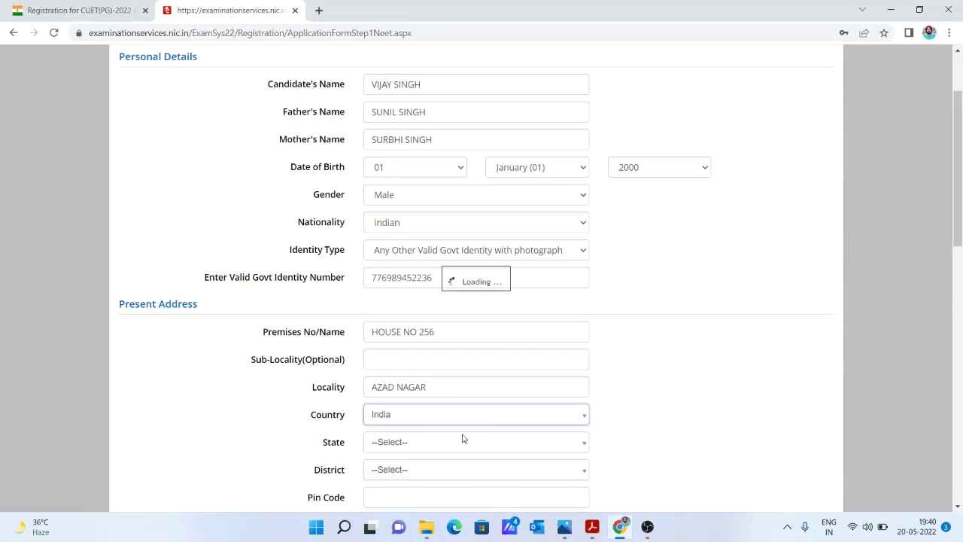
{"action": "left_click", "coordinate": [463, 441]}
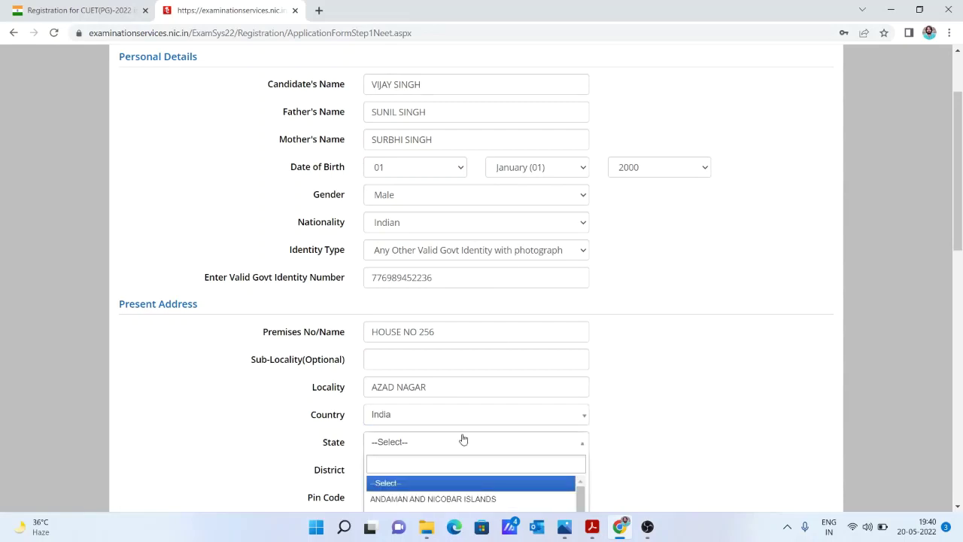
{"action": "type", "text": "utt"}
{"action": "key", "text": "Return"}
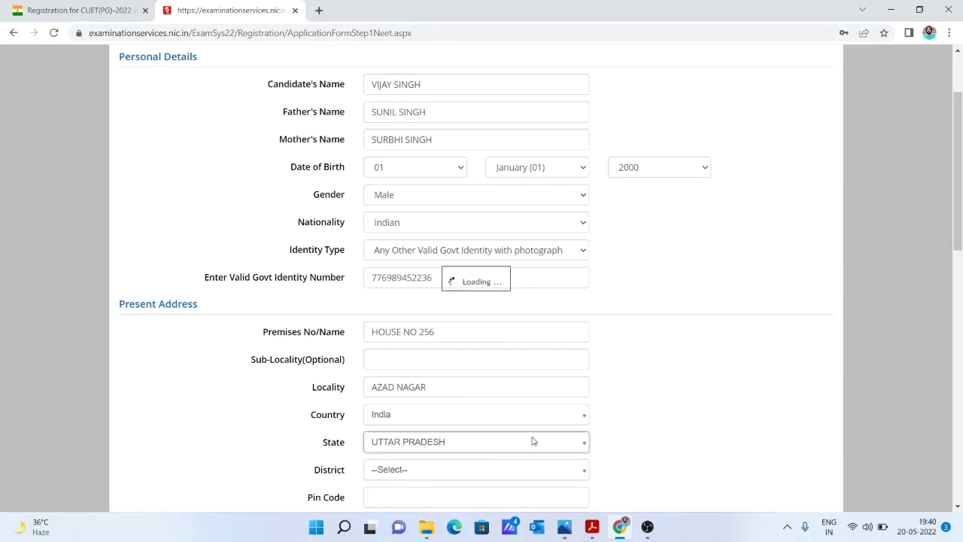
{"action": "left_click", "coordinate": [516, 464]}
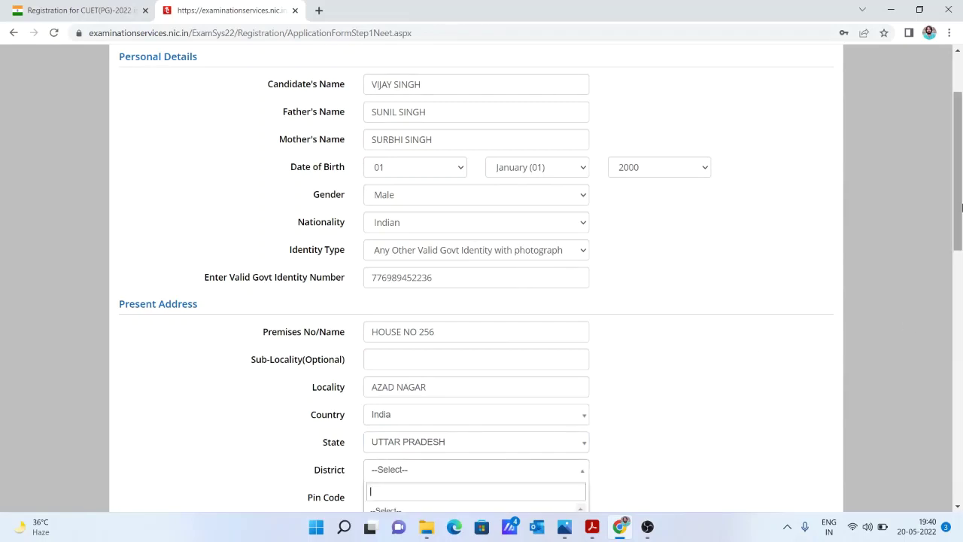
{"action": "left_click_drag", "start_coordinate": [962, 199], "coordinate": [962, 212]}
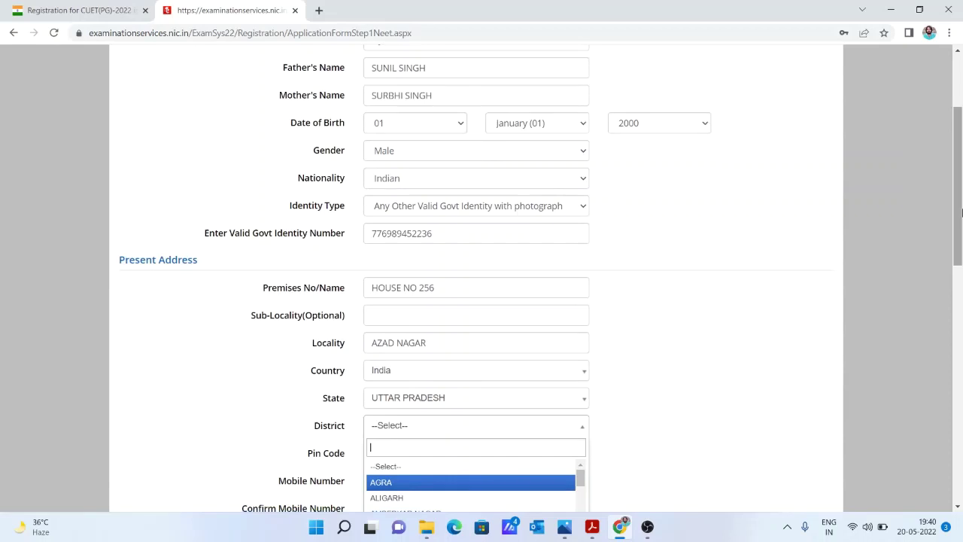
{"action": "left_click", "coordinate": [467, 484]}
{"action": "left_click", "coordinate": [451, 456]}
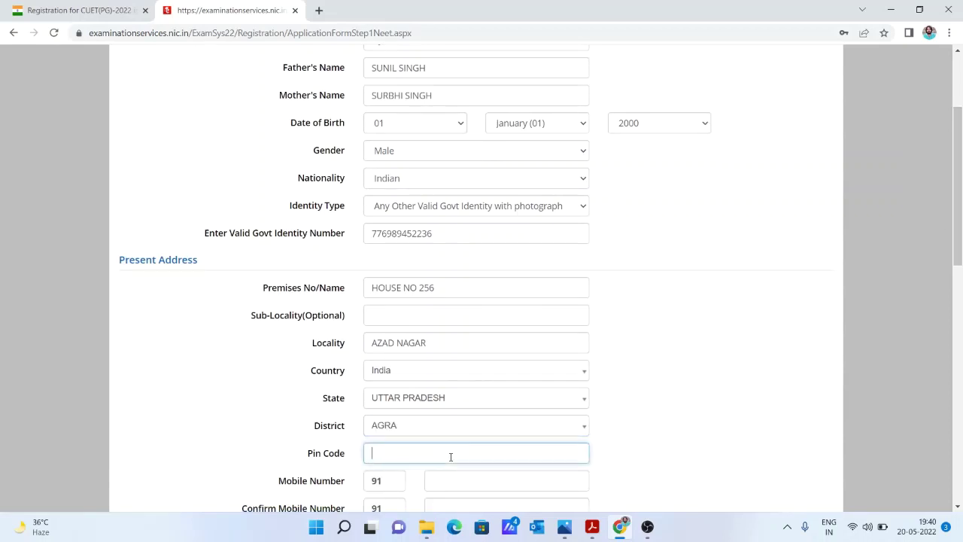
{"action": "type", "text": "223007"}
Enter the mobile number and repeat it in the confirmation field.
{"action": "scroll", "coordinate": [516, 329], "scroll_direction": "down", "scroll_amount": 2}
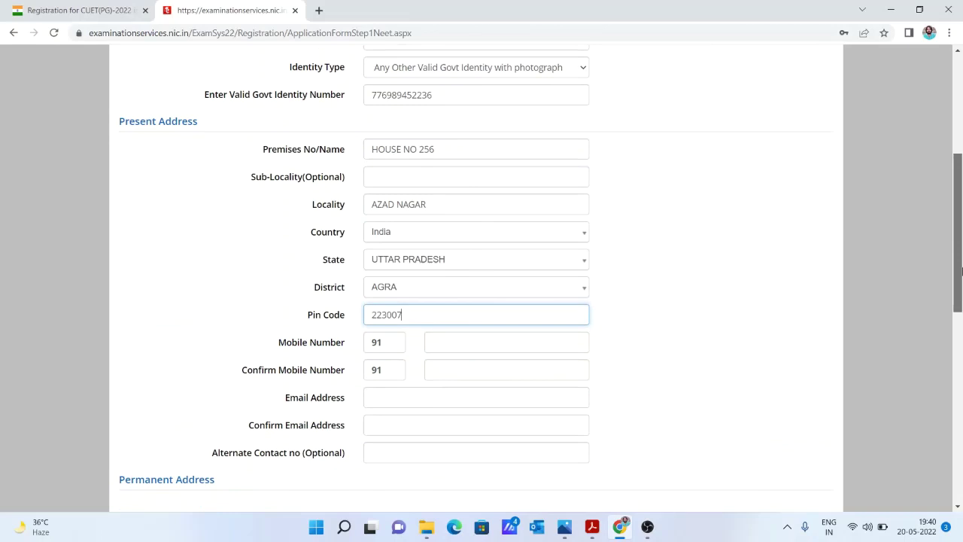
{"action": "left_click", "coordinate": [507, 339]}
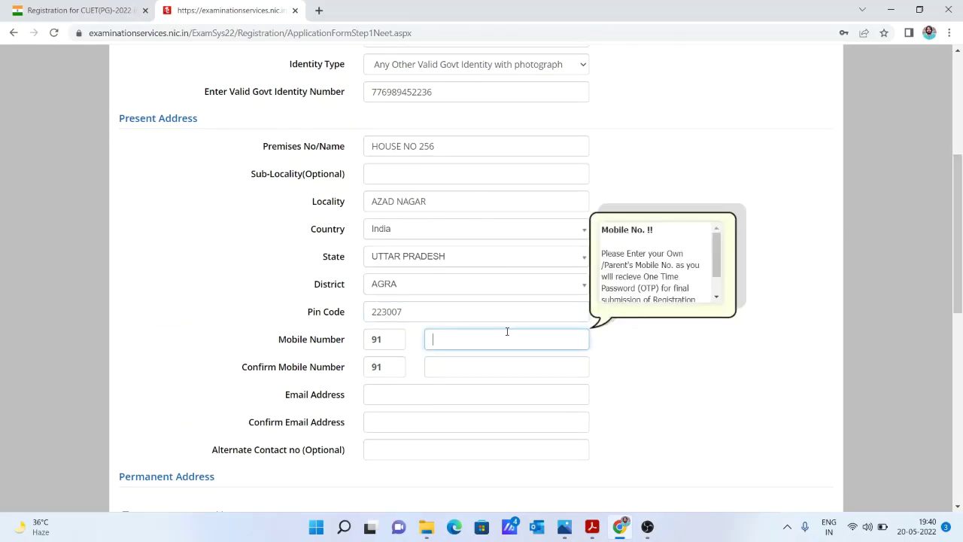
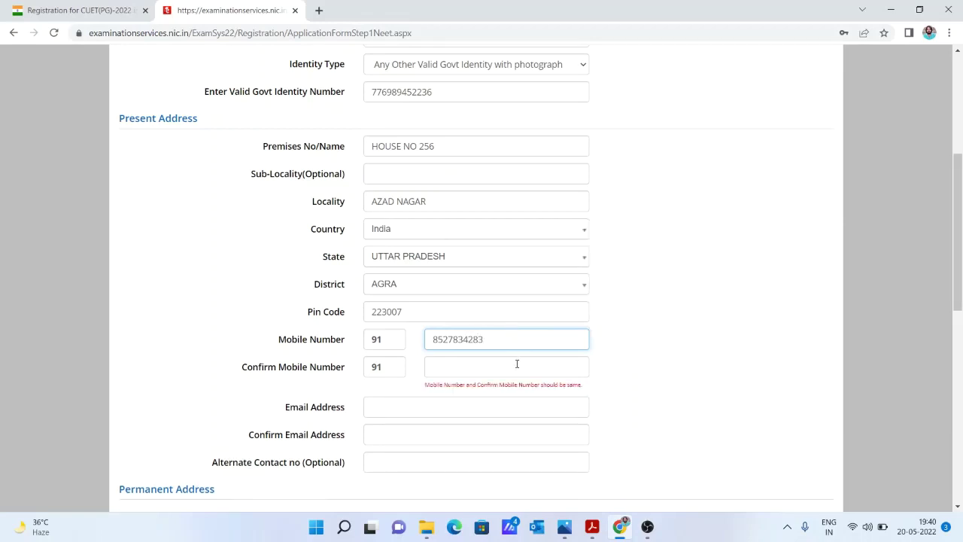
{"action": "left_click", "coordinate": [517, 363]}
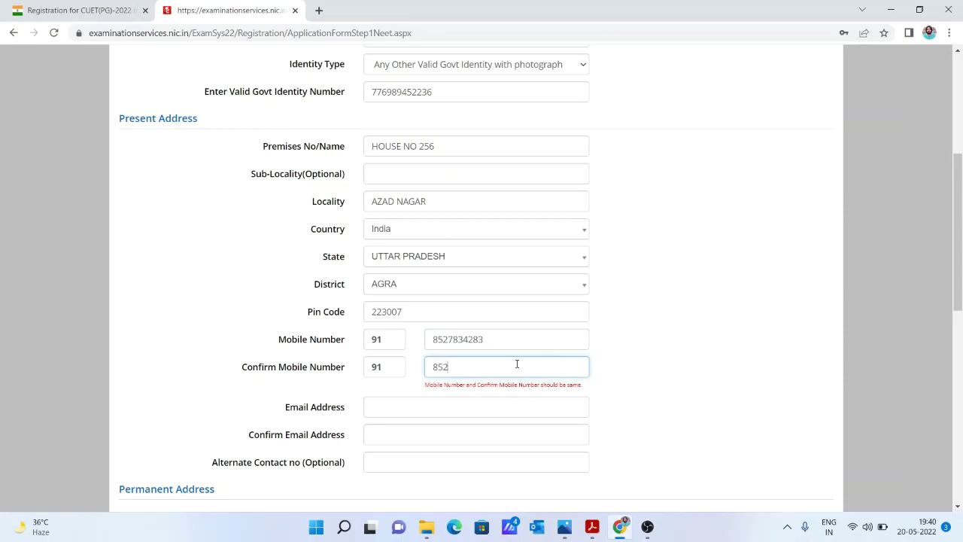
Type the e-mail address, correcting typos, and retype it in Confirm Email Address.
{"action": "left_click", "coordinate": [521, 402]}
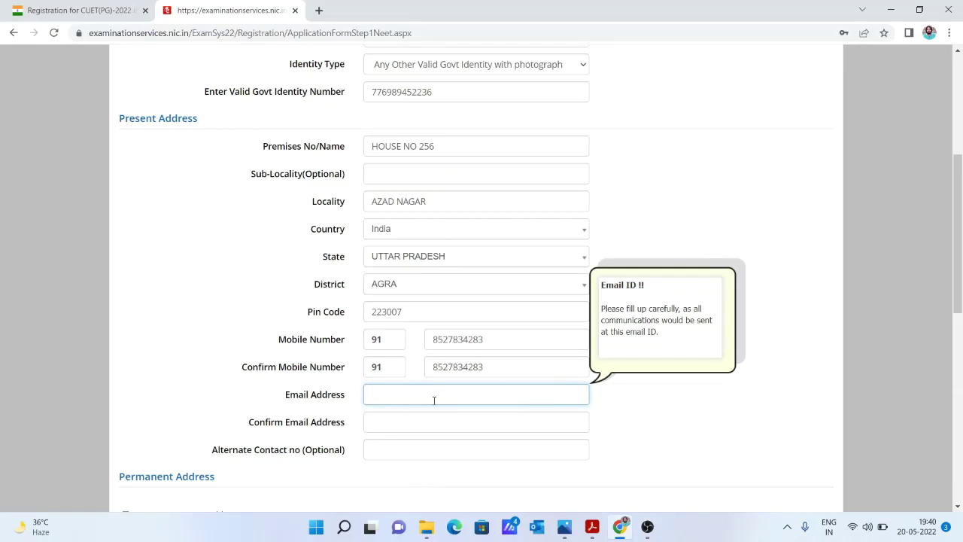
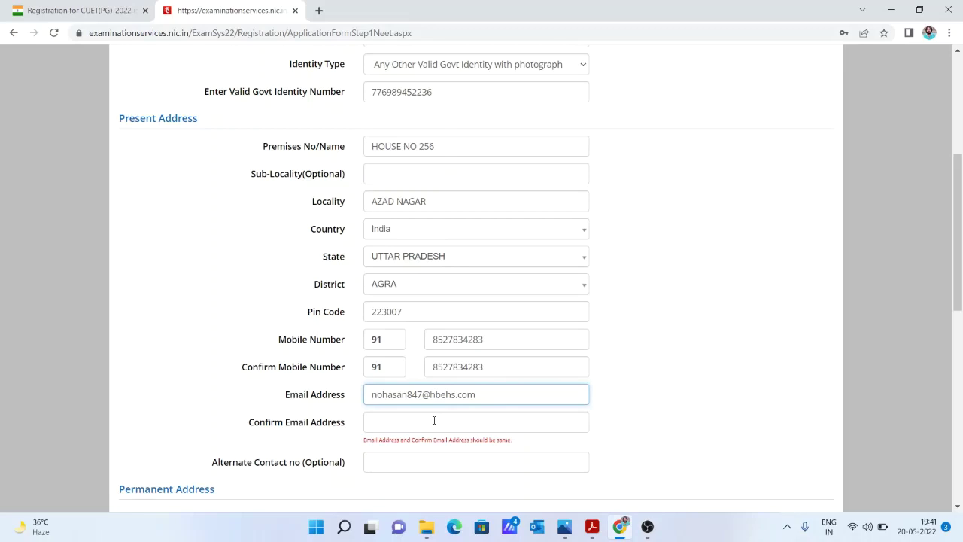
{"action": "left_click", "coordinate": [434, 420]}
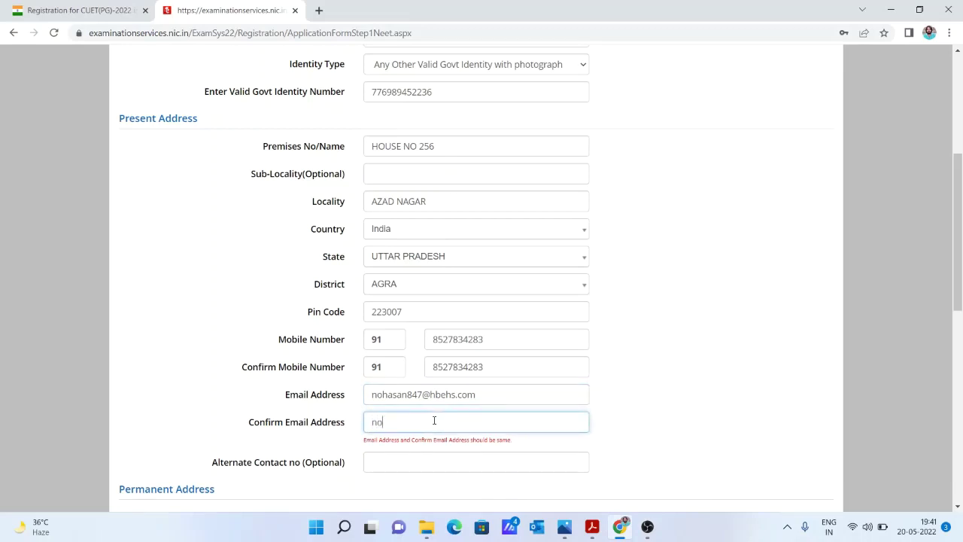
{"action": "left_click_drag", "start_coordinate": [961, 260], "coordinate": [961, 320]}
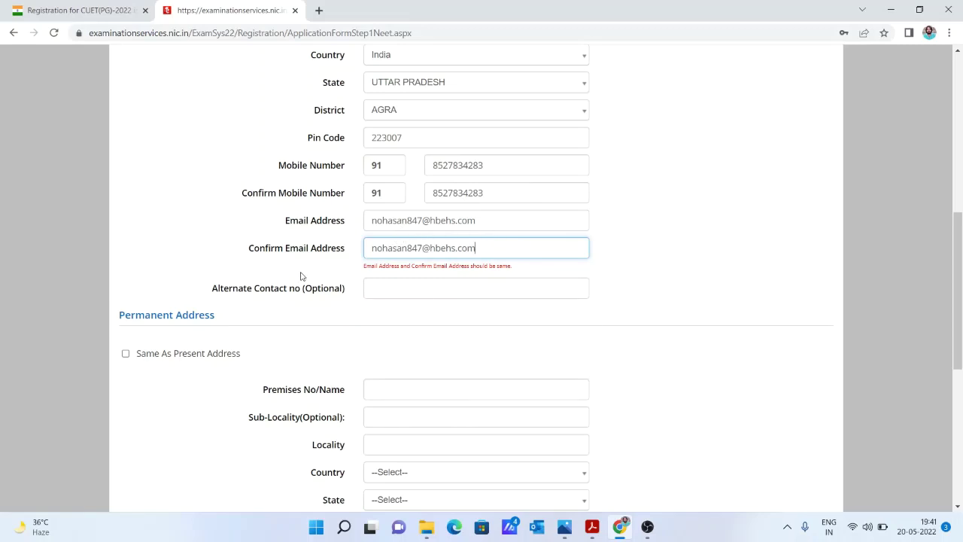
{"action": "left_click_drag", "start_coordinate": [961, 291], "coordinate": [961, 314]}
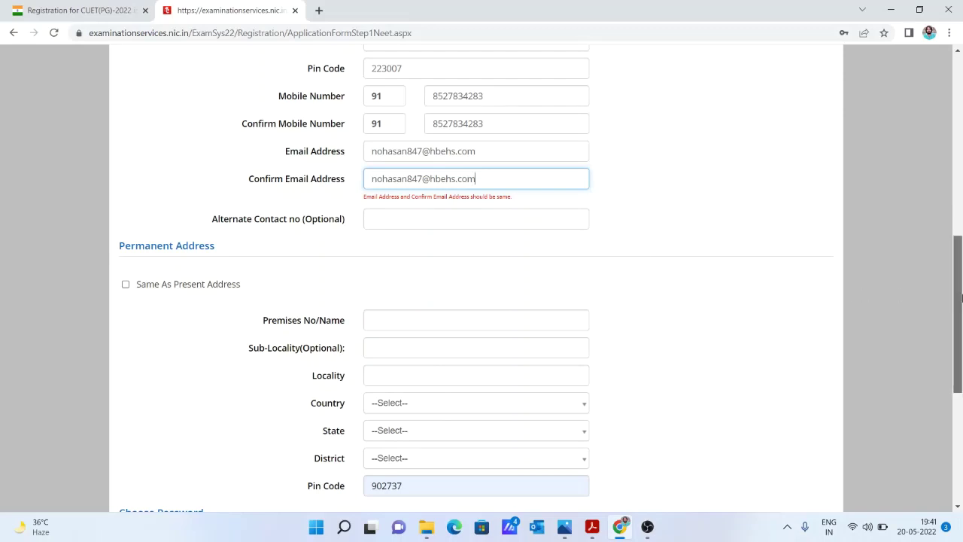
Tick 'Same As Present Address' so the permanent address copies the present one.
{"action": "scroll", "coordinate": [944, 195], "scroll_direction": "up", "scroll_amount": 3}
{"action": "left_click_drag", "start_coordinate": [944, 195], "coordinate": [961, 266]}
{"action": "left_click", "coordinate": [125, 388]}
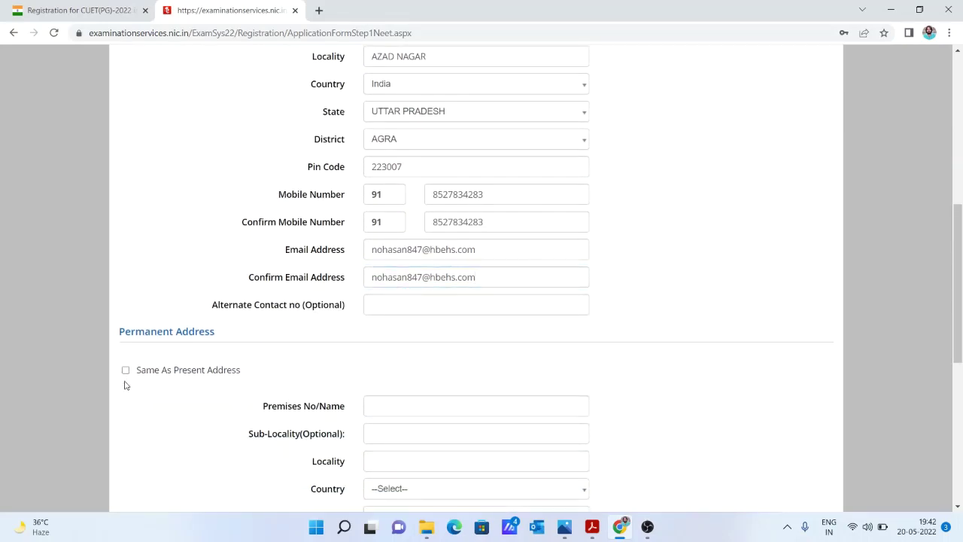
{"action": "left_click", "coordinate": [126, 370]}
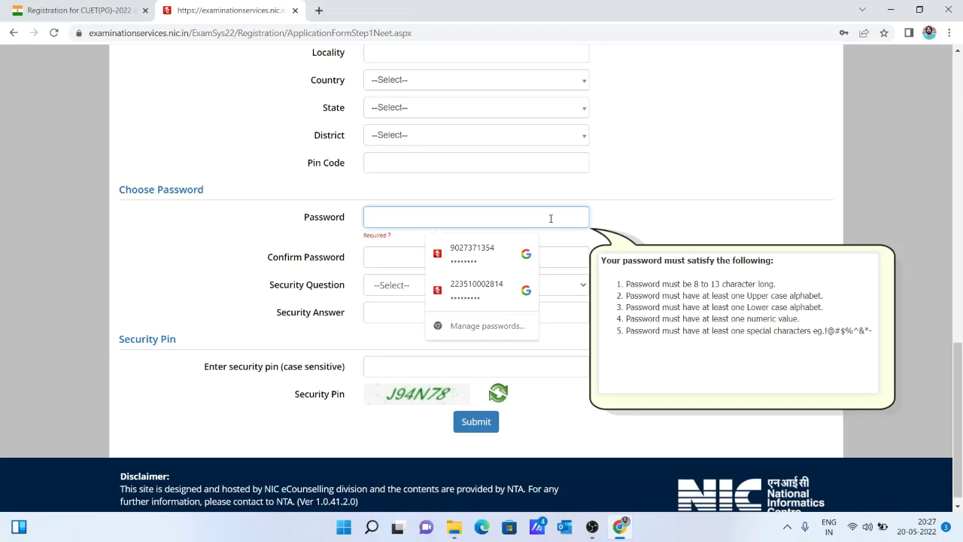
Choose the 'Which is the website you rarely visit ?' security question and type its answer.
{"action": "left_click", "coordinate": [569, 260]}
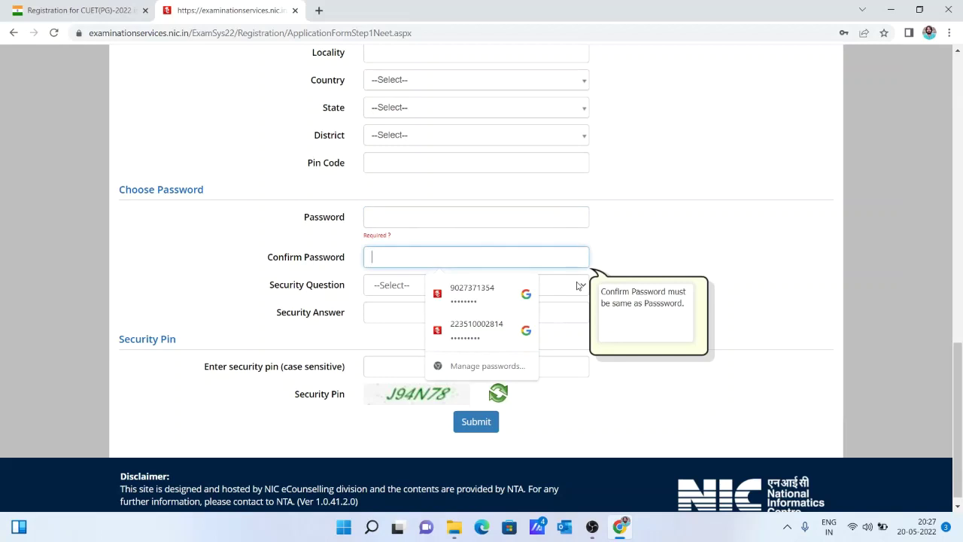
{"action": "left_click", "coordinate": [579, 286]}
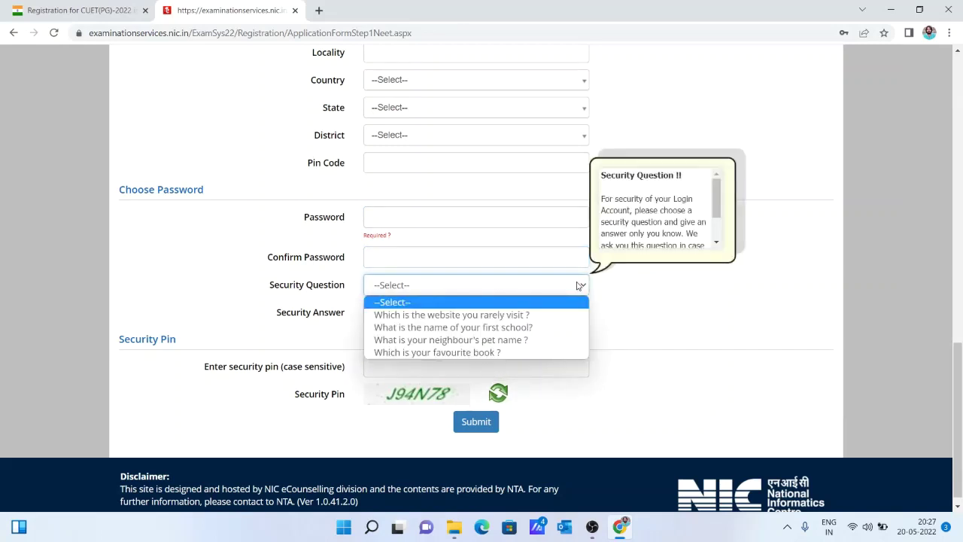
{"action": "left_click", "coordinate": [539, 314]}
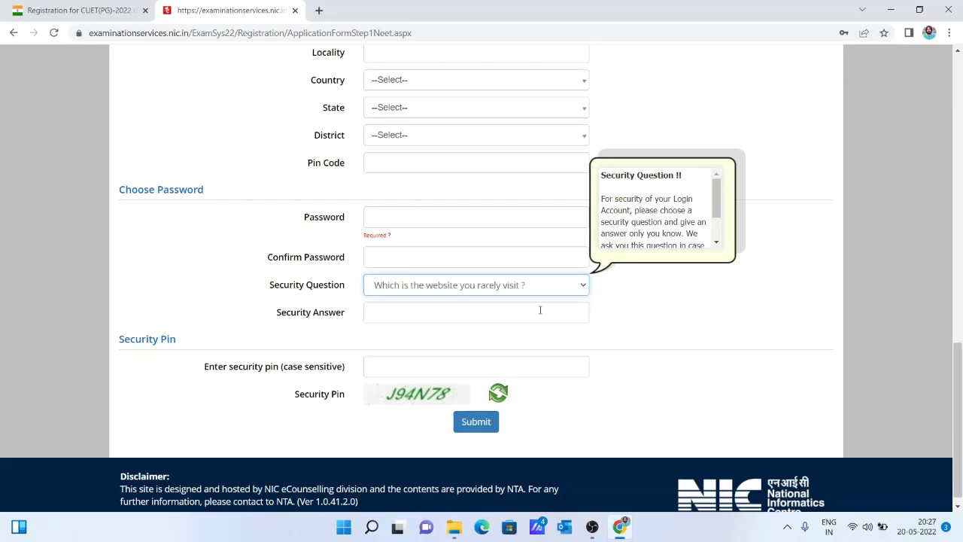
{"action": "left_click", "coordinate": [540, 310]}
{"action": "type", "text": "••"}
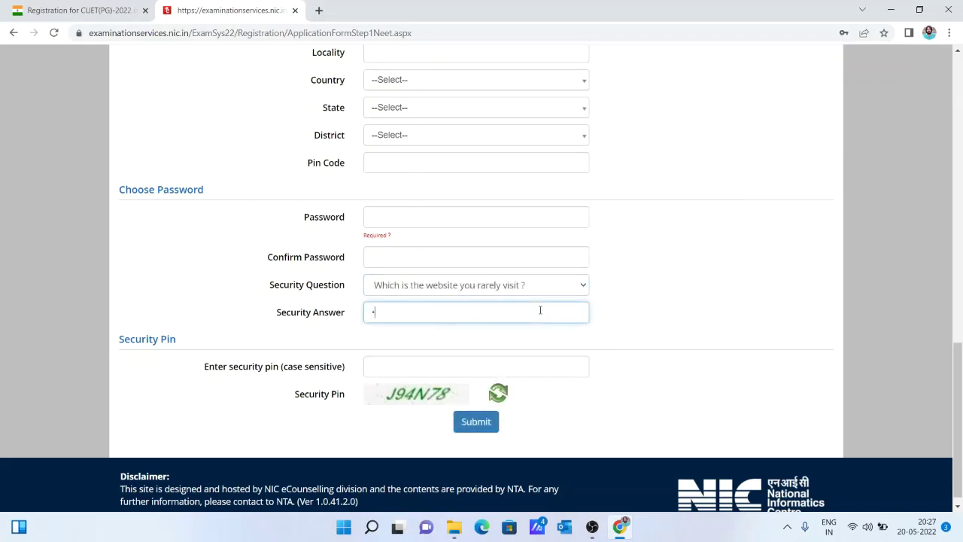
{"action": "type", "text": "••••••"}
Enter the captcha security pin and submit the form for review.
{"action": "left_click", "coordinate": [456, 374]}
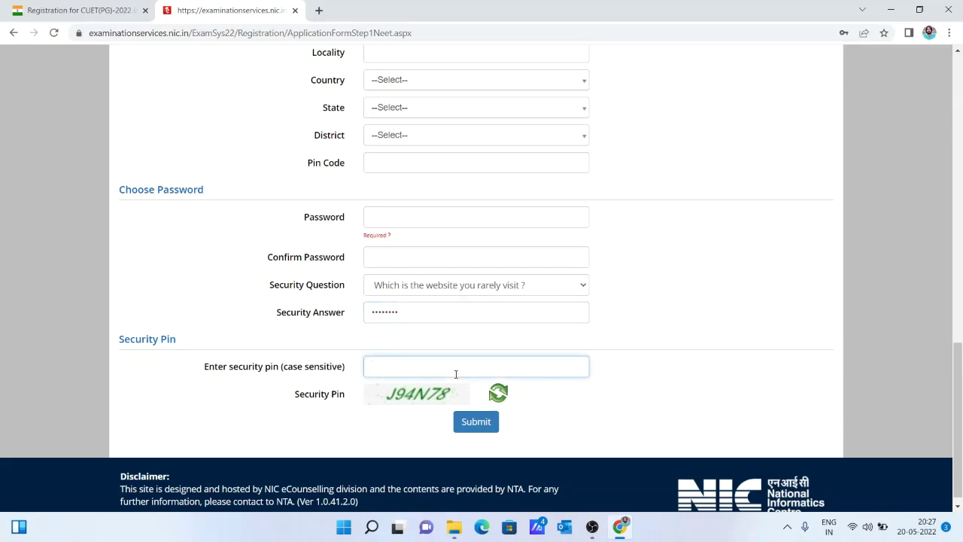
{"action": "type", "text": "J94N78"}
{"action": "left_click", "coordinate": [477, 420]}
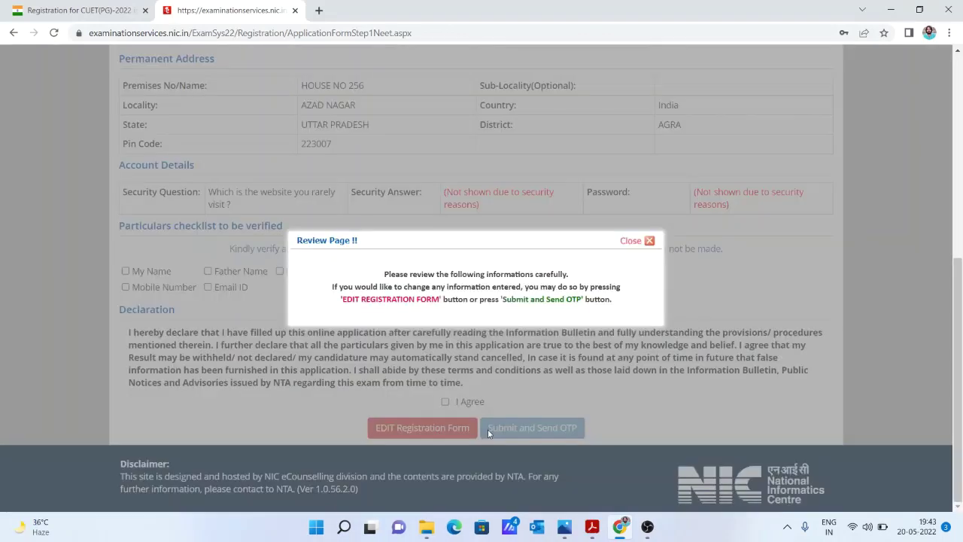
Dismiss the review notice, tick all eight particulars from name to address, and tick I Agree.
{"action": "left_click", "coordinate": [645, 242]}
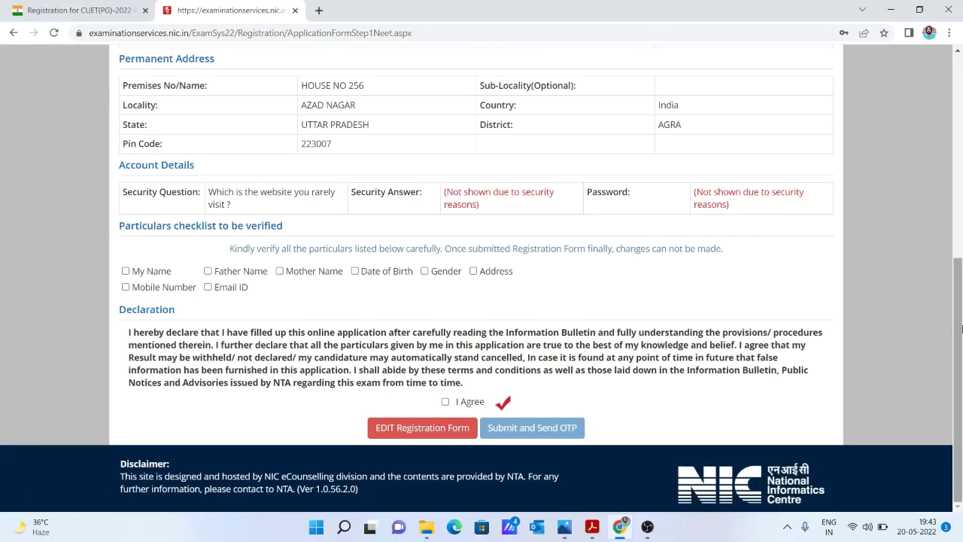
{"action": "left_click_drag", "start_coordinate": [959, 316], "coordinate": [961, 342]}
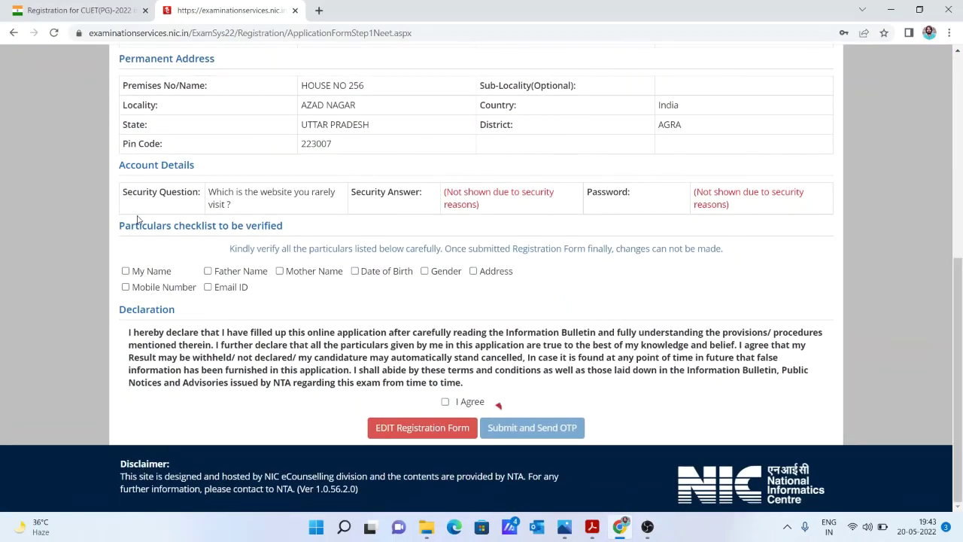
{"action": "left_click", "coordinate": [126, 272]}
{"action": "left_click", "coordinate": [126, 288]}
{"action": "left_click", "coordinate": [209, 271]}
{"action": "left_click", "coordinate": [208, 288]}
{"action": "left_click", "coordinate": [280, 273]}
{"action": "left_click", "coordinate": [355, 272]}
{"action": "left_click", "coordinate": [426, 273]}
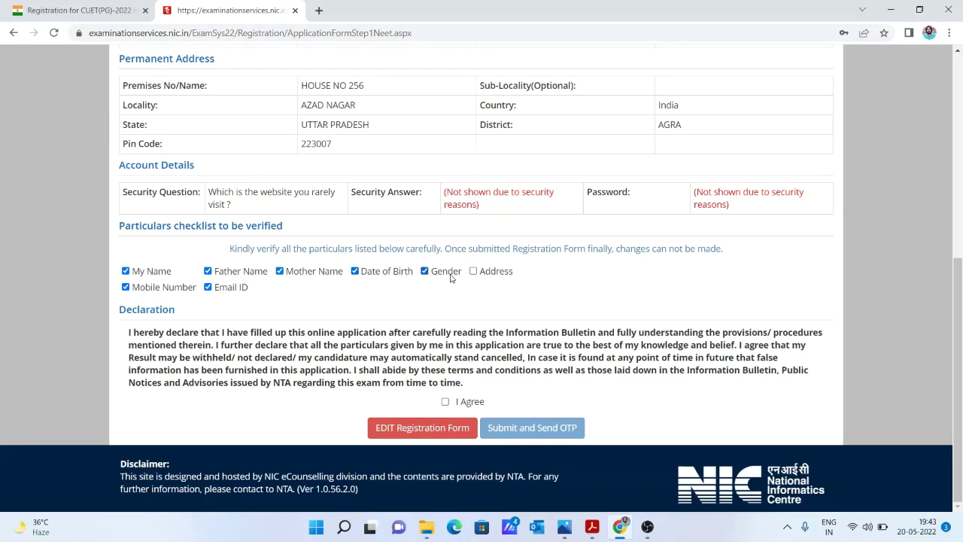
{"action": "left_click", "coordinate": [473, 272]}
{"action": "left_click", "coordinate": [446, 404]}
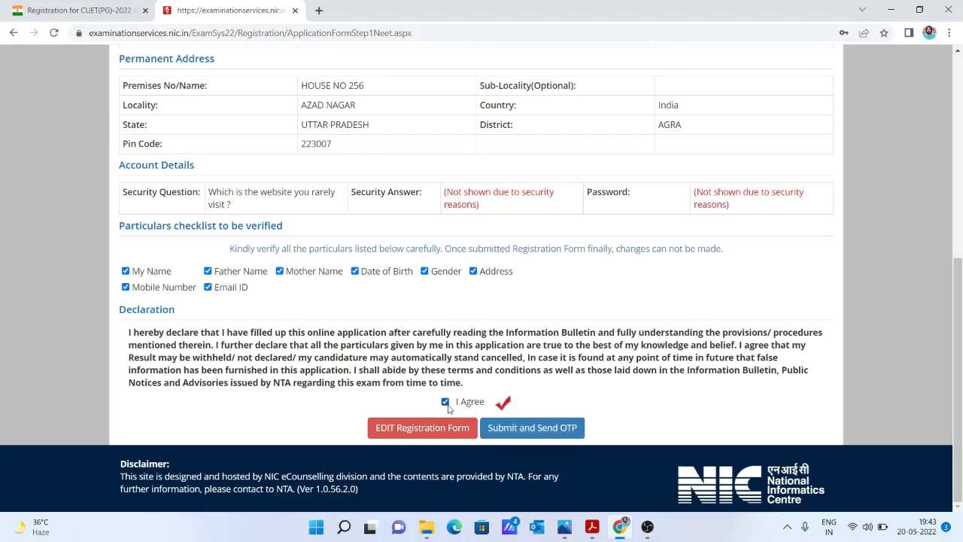
Submit the registration, get the mobile OTP (resending it once), and finalise the form with it.
{"action": "left_click", "coordinate": [526, 427]}
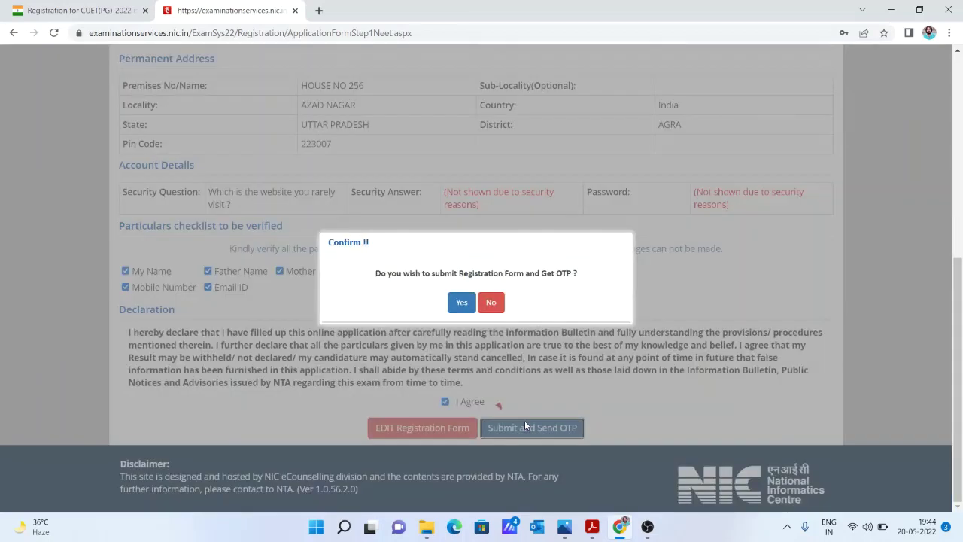
{"action": "left_click", "coordinate": [461, 303]}
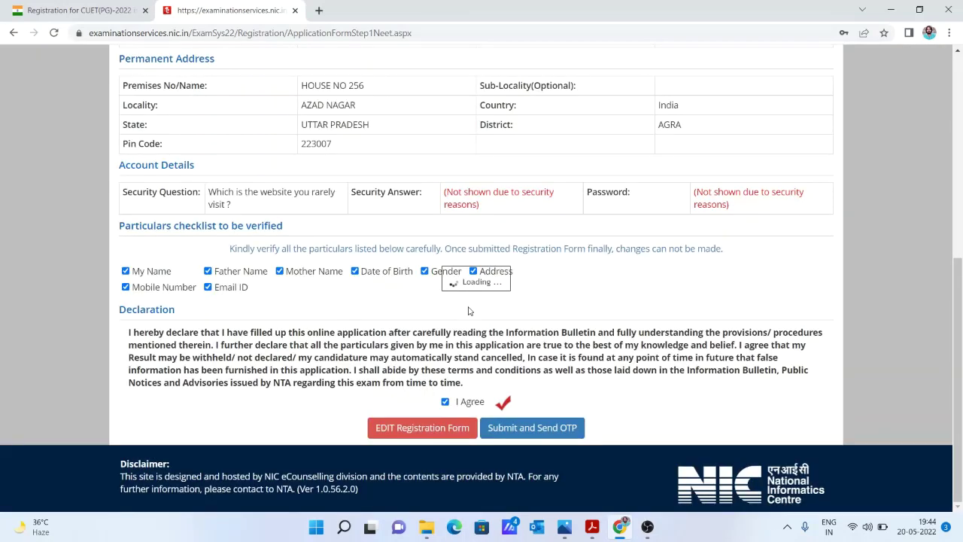
{"action": "left_click", "coordinate": [526, 335]}
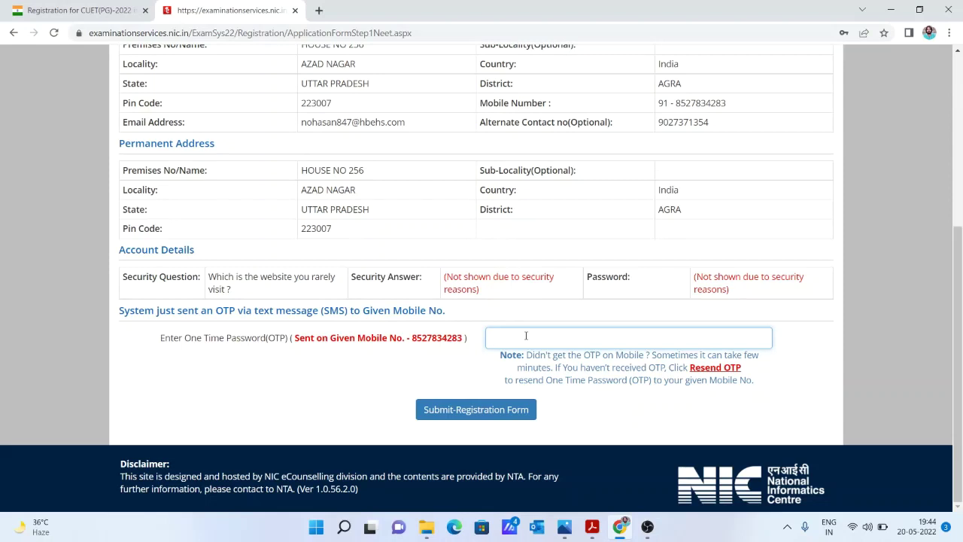
{"action": "left_click", "coordinate": [696, 371]}
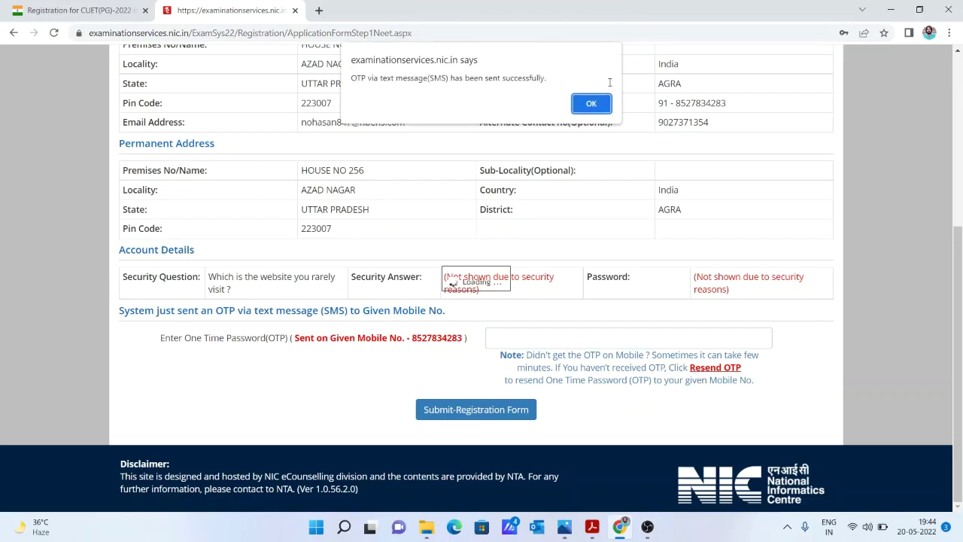
{"action": "left_click", "coordinate": [592, 105]}
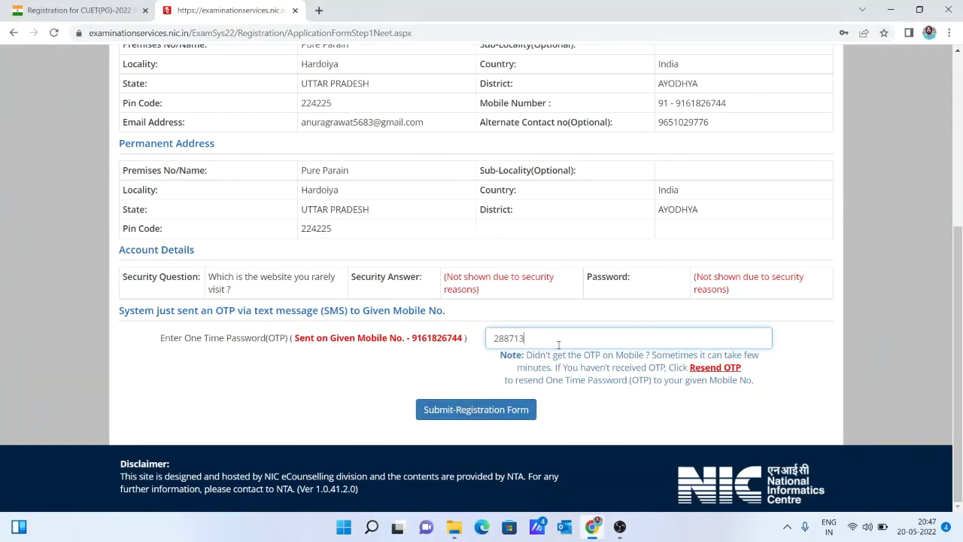
{"action": "left_click", "coordinate": [467, 409]}
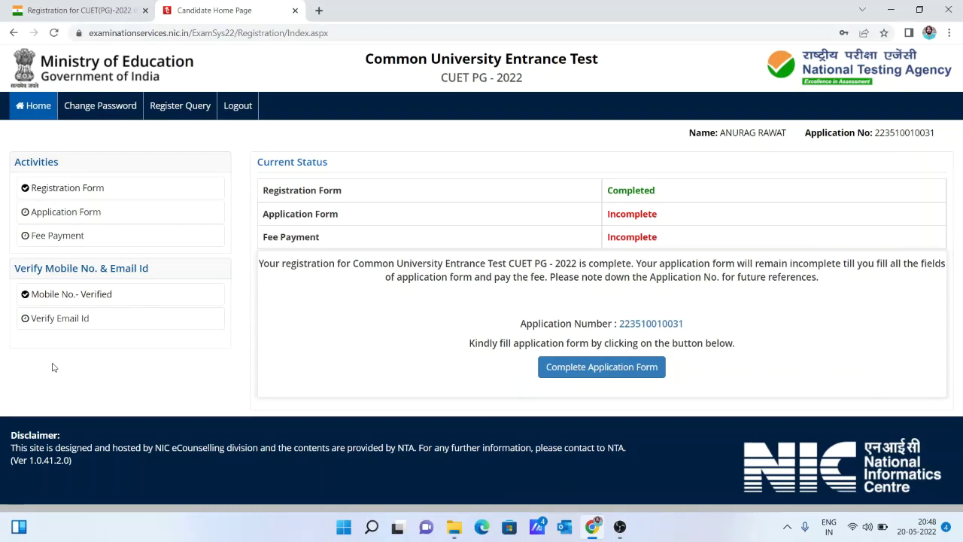
Go to 'Verify Email Id' from the Candidate Home Page.
{"action": "left_click", "coordinate": [50, 322]}
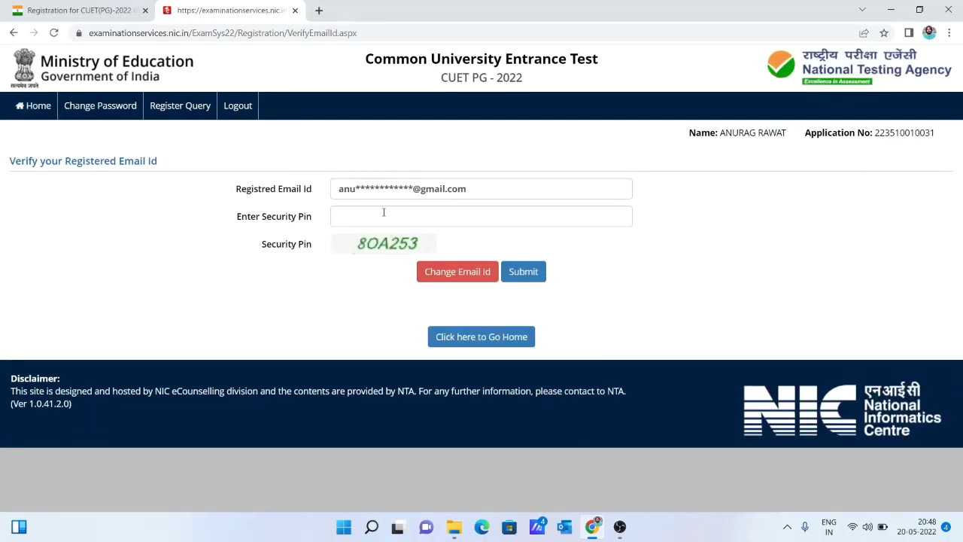
Enter the security pin shown on the page to have an e-mail OTP sent.
{"action": "left_click", "coordinate": [384, 213]}
{"action": "type", "text": "8"}
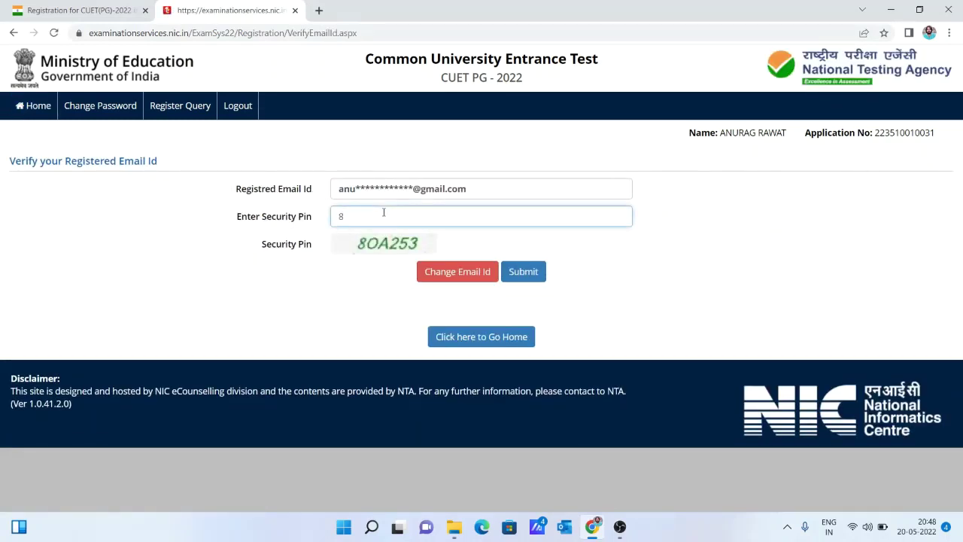
{"action": "type", "text": "OA253"}
{"action": "left_click", "coordinate": [537, 285]}
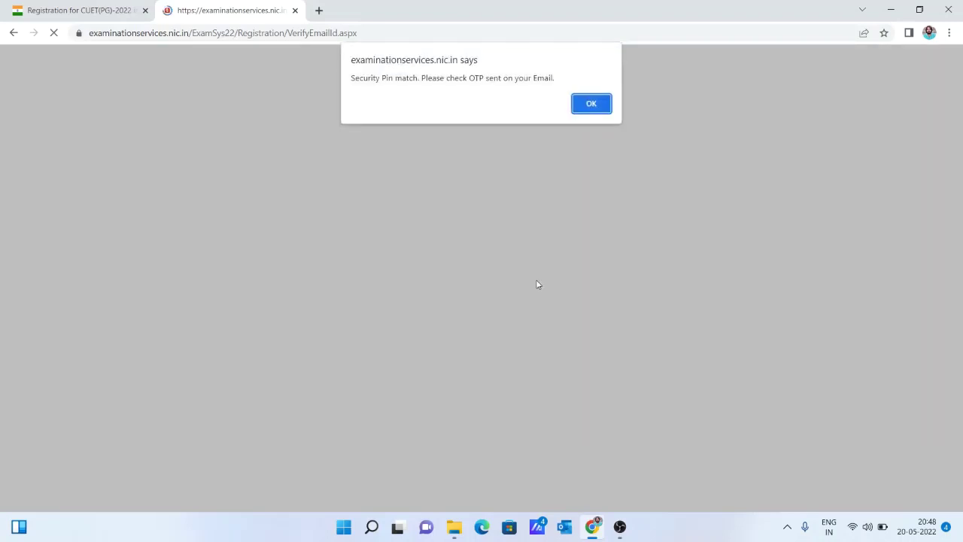
{"action": "left_click", "coordinate": [595, 112]}
Verify the e-mail with its OTP, decline Chrome's password prompt, and return home.
{"action": "left_click", "coordinate": [493, 211]}
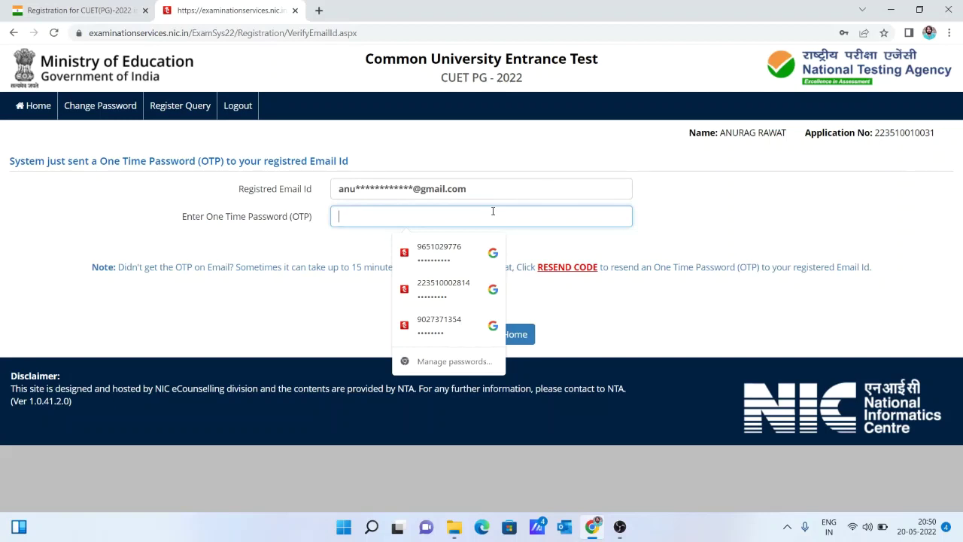
{"action": "type", "text": "•"}
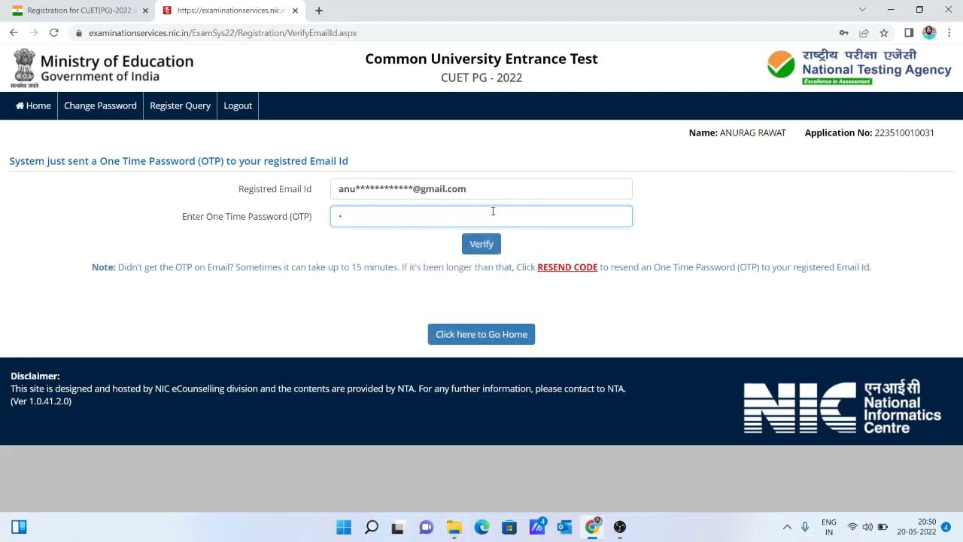
{"action": "type", "text": "•••••"}
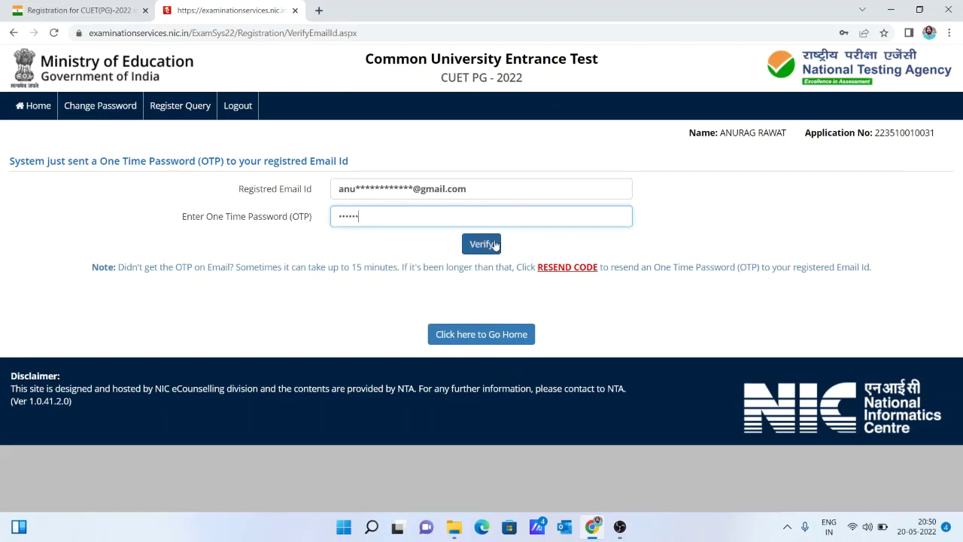
{"action": "left_click", "coordinate": [496, 244]}
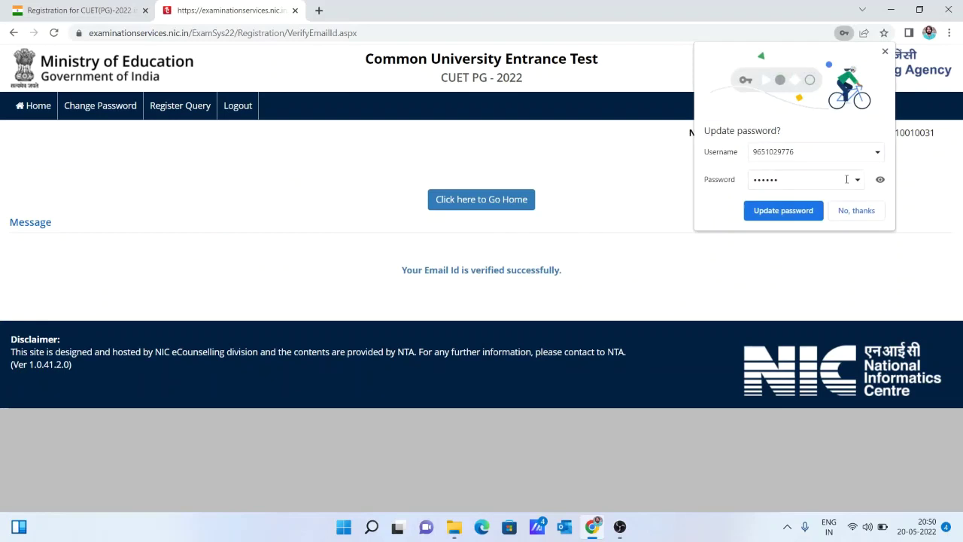
{"action": "left_click", "coordinate": [857, 210]}
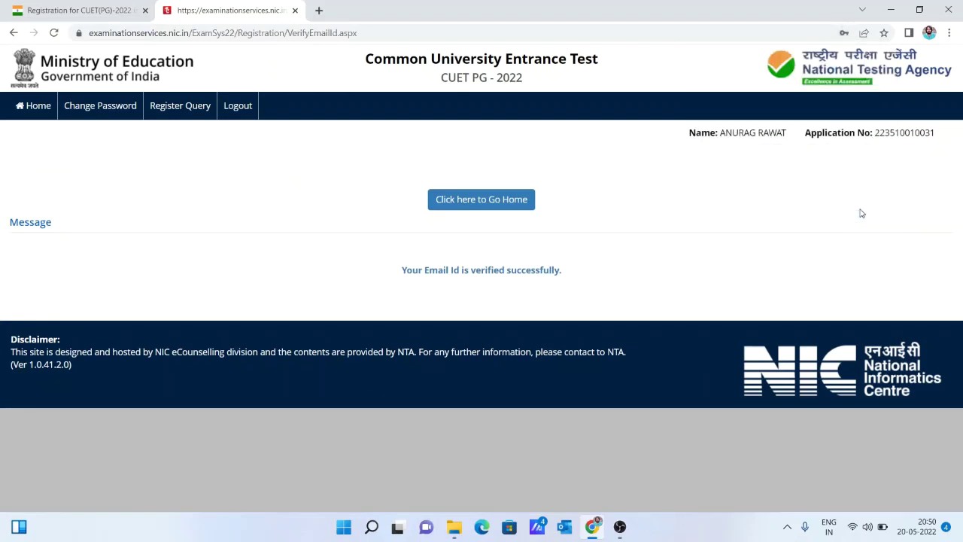
{"action": "left_click", "coordinate": [493, 200]}
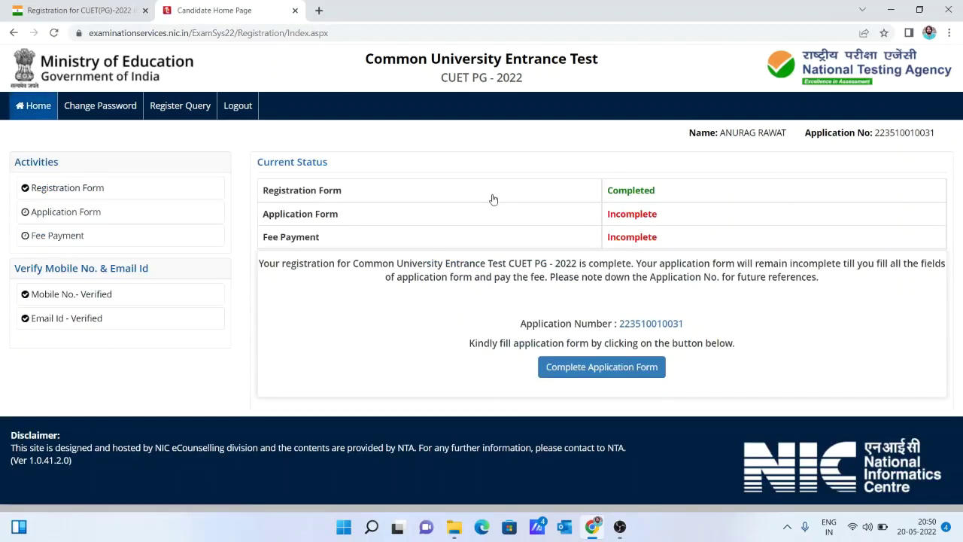
Start the Complete Application Form and go to its Personal Detail step.
{"action": "left_click", "coordinate": [592, 377]}
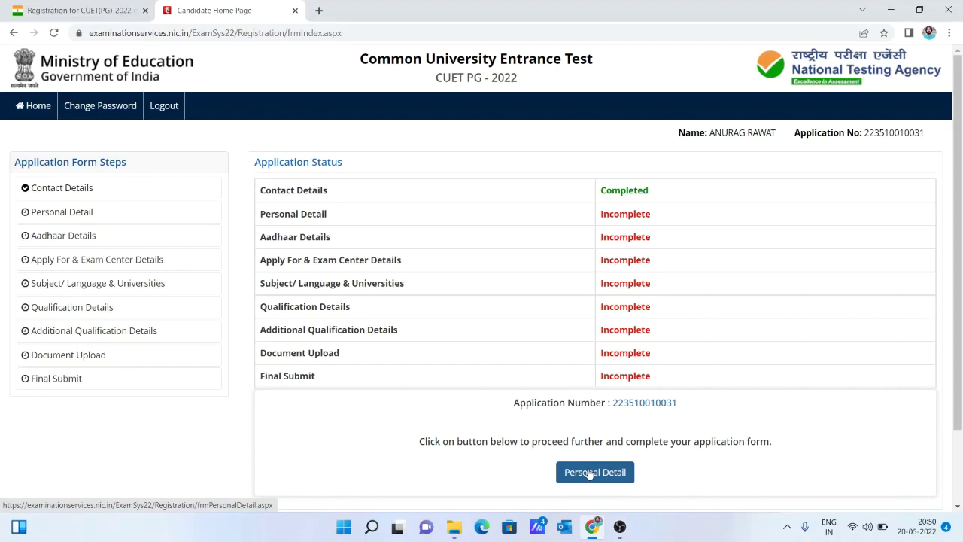
{"action": "left_click", "coordinate": [591, 473]}
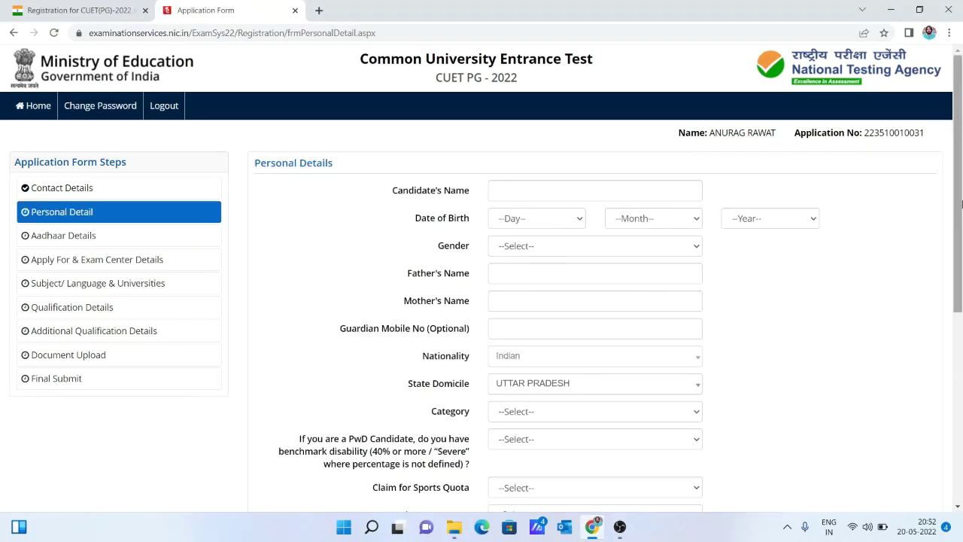
Review the Category, PwD, sports quota, ex-servicemen and family income dropdowns, with PwD, sports quota and ex-servicemen at No.
{"action": "left_click_drag", "start_coordinate": [962, 203], "coordinate": [962, 227]}
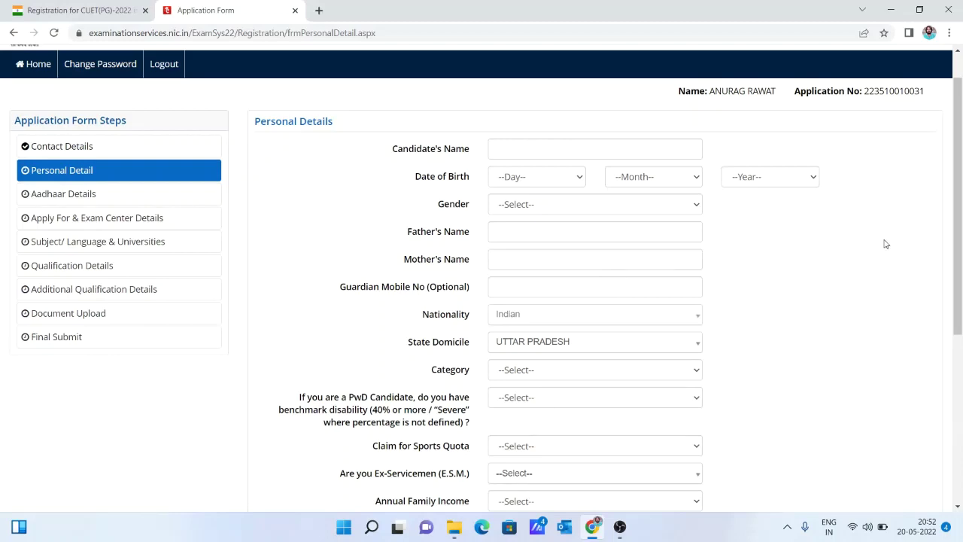
{"action": "left_click_drag", "start_coordinate": [960, 243], "coordinate": [962, 350]}
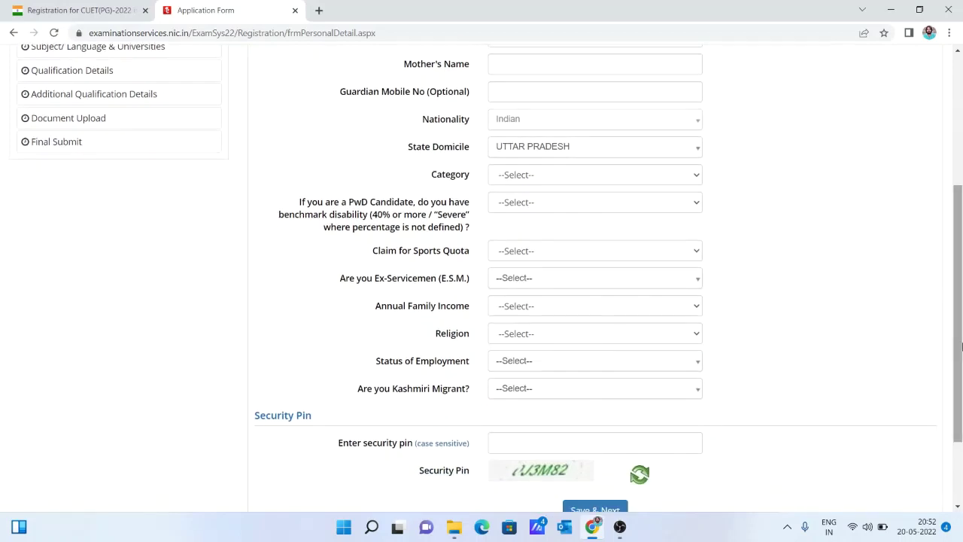
{"action": "left_click", "coordinate": [553, 182]}
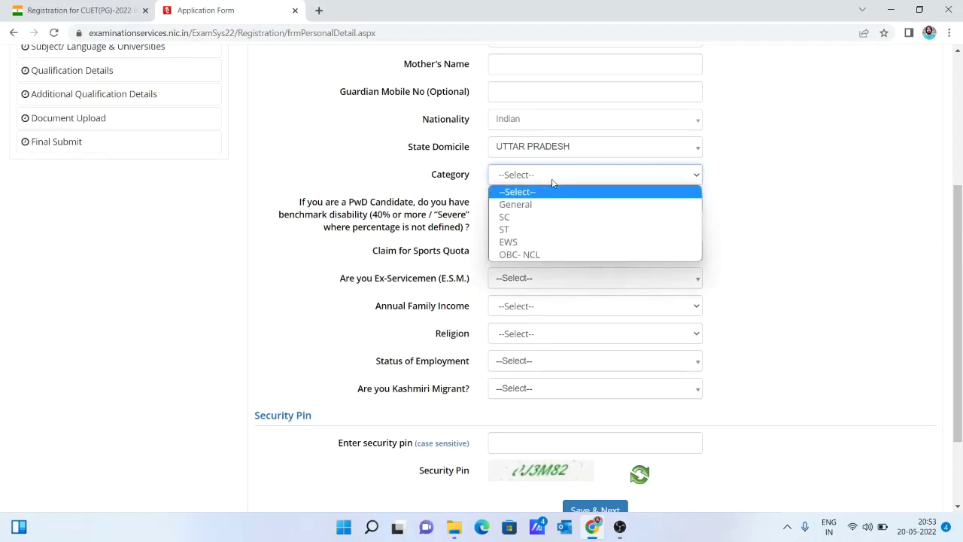
{"action": "left_click", "coordinate": [553, 183]}
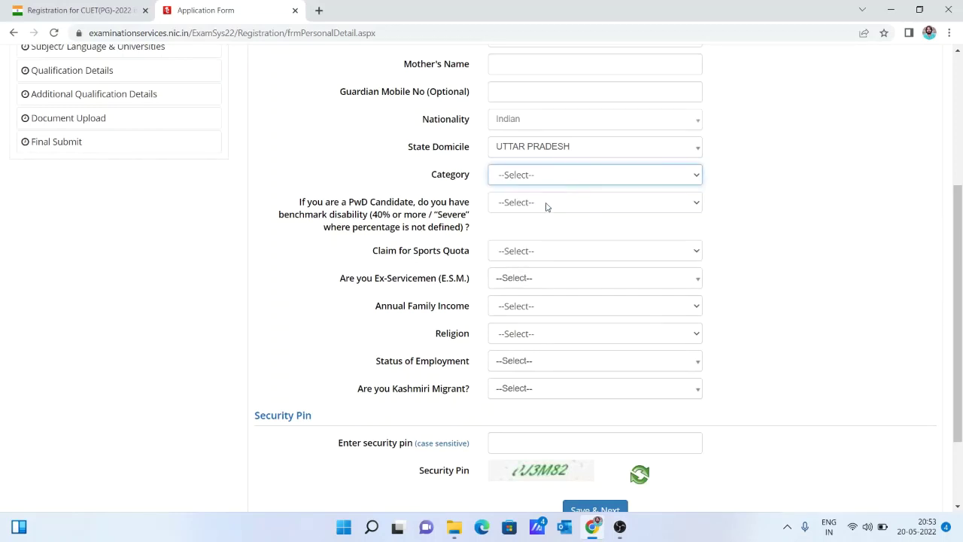
{"action": "left_click", "coordinate": [546, 210]}
{"action": "left_click", "coordinate": [545, 209]}
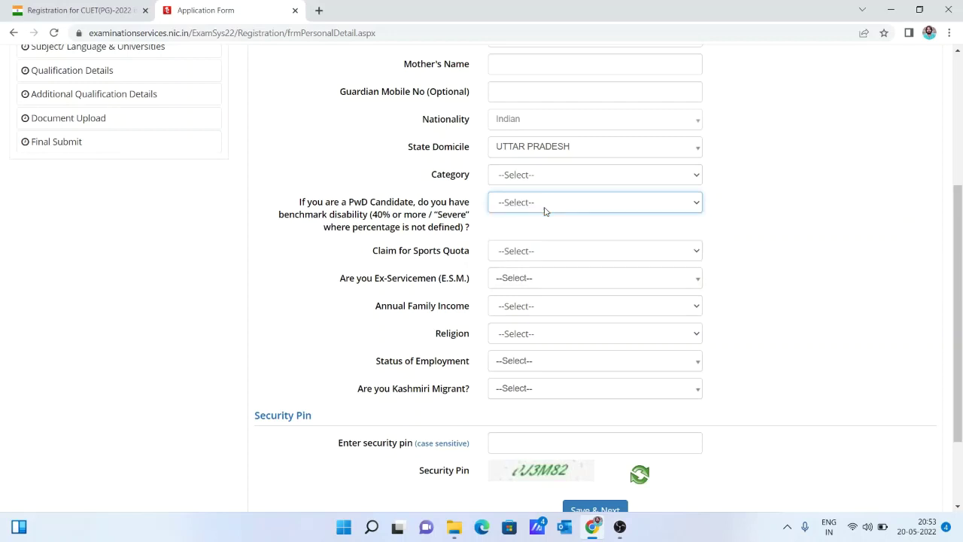
{"action": "left_click", "coordinate": [548, 259]}
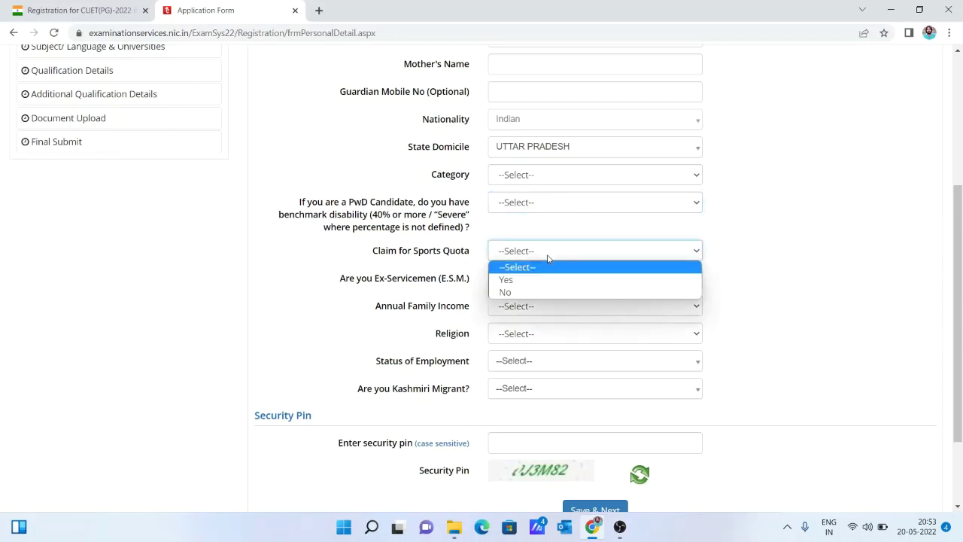
{"action": "left_click", "coordinate": [548, 259]}
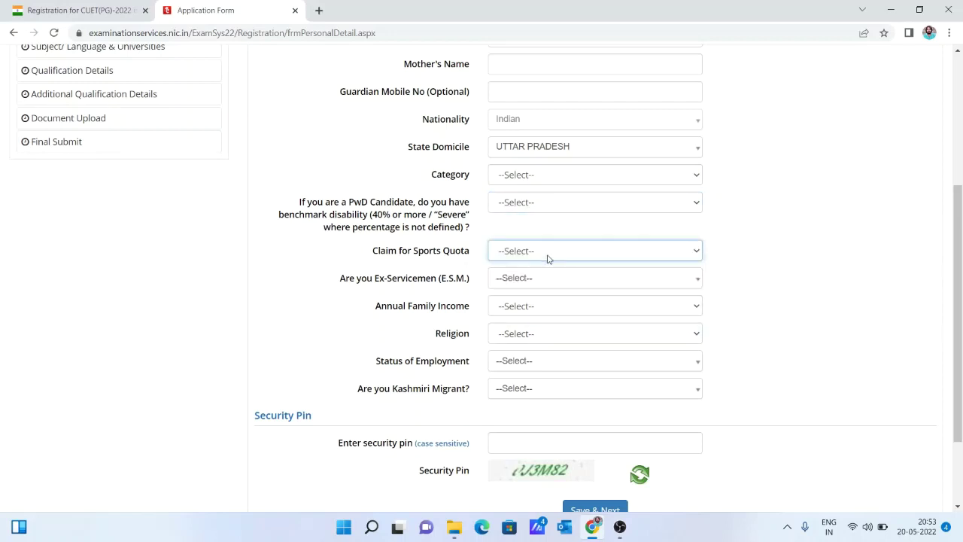
{"action": "left_click", "coordinate": [551, 281]}
{"action": "left_click", "coordinate": [551, 281]}
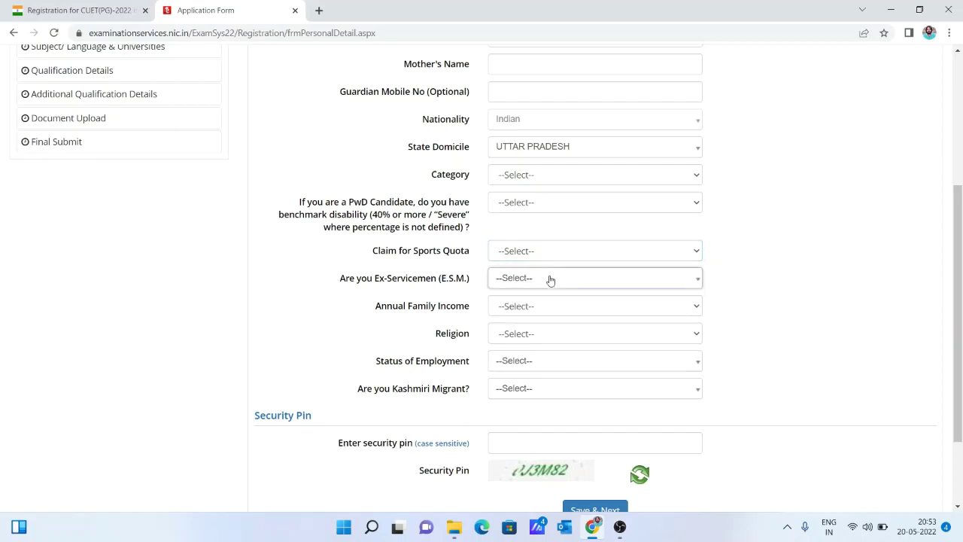
{"action": "left_click", "coordinate": [551, 280]}
{"action": "left_click", "coordinate": [551, 281]}
{"action": "left_click", "coordinate": [550, 310]}
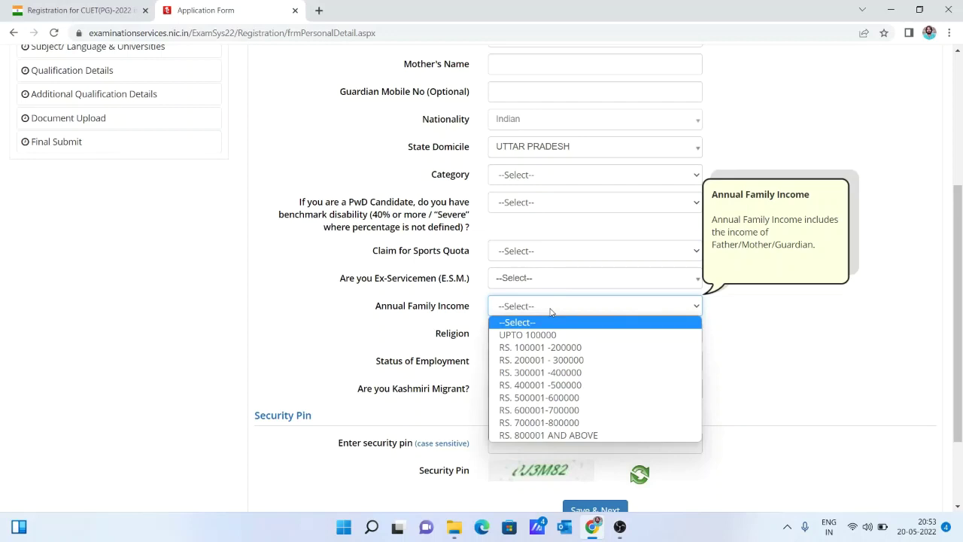
Check the Religion, employment and Kashmiri Migrant choices, then save the personal details with Save & Next.
{"action": "scroll", "coordinate": [539, 335], "scroll_direction": "up", "scroll_amount": 1}
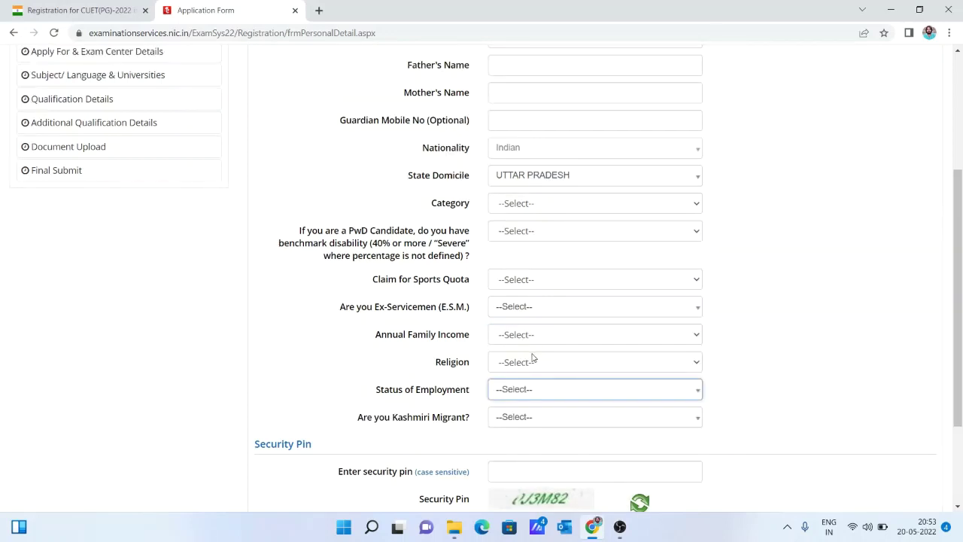
{"action": "left_click", "coordinate": [533, 359]}
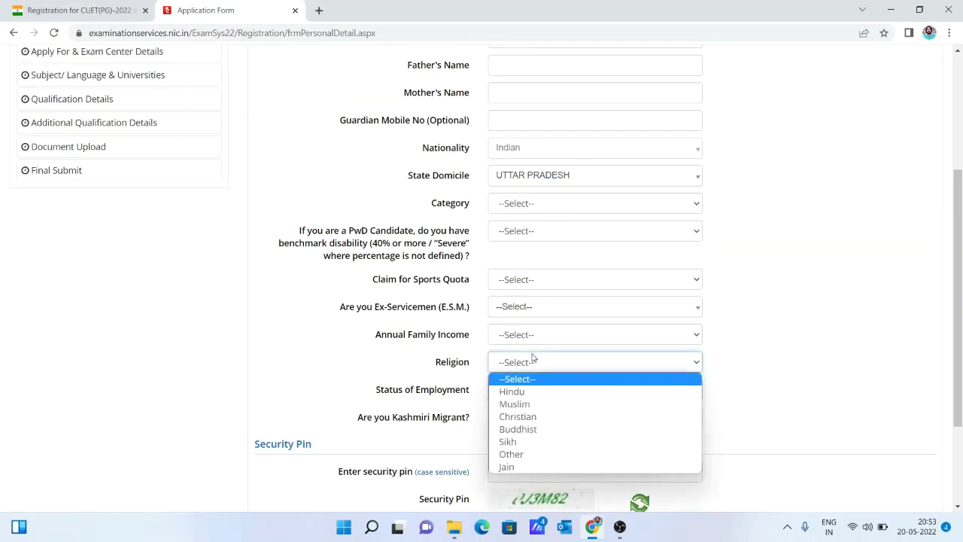
{"action": "left_click", "coordinate": [533, 359]}
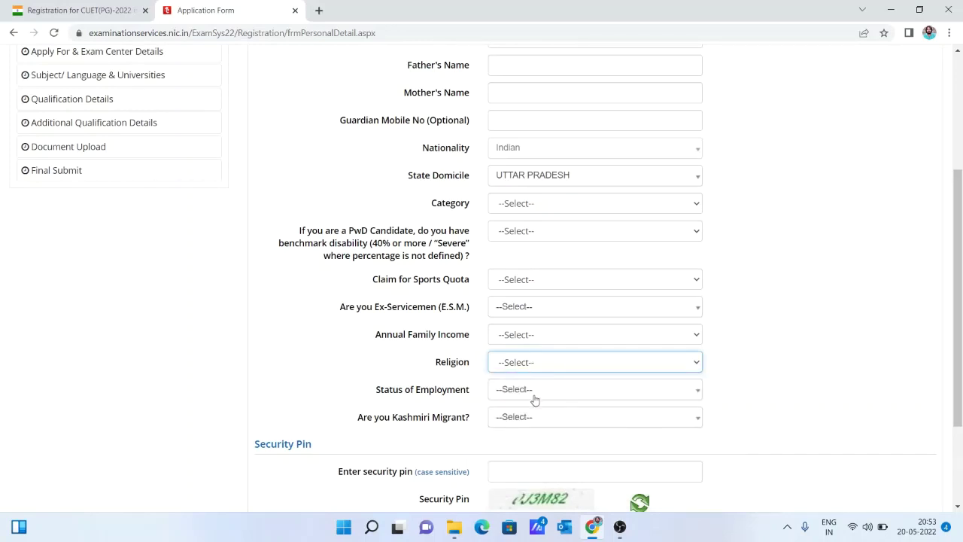
{"action": "left_click", "coordinate": [534, 391]}
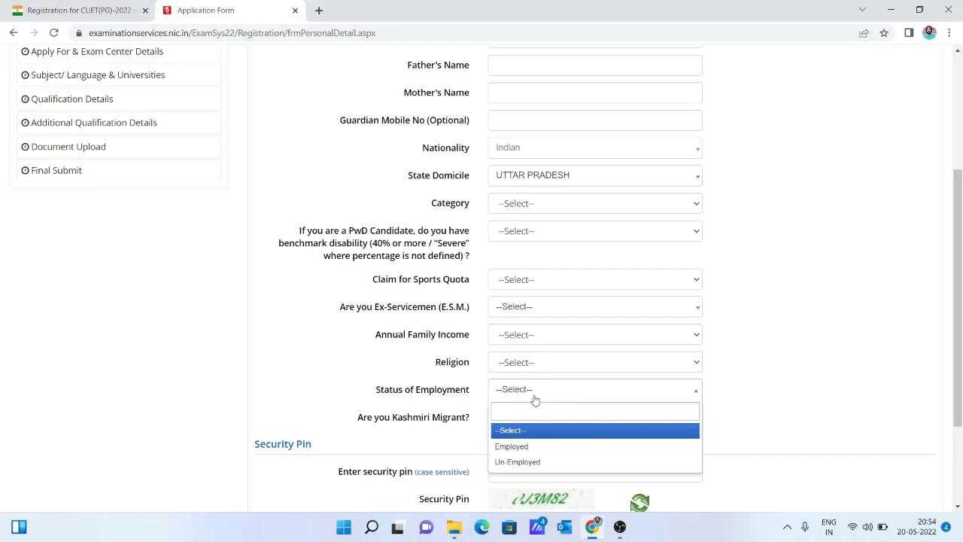
{"action": "left_click", "coordinate": [562, 435]}
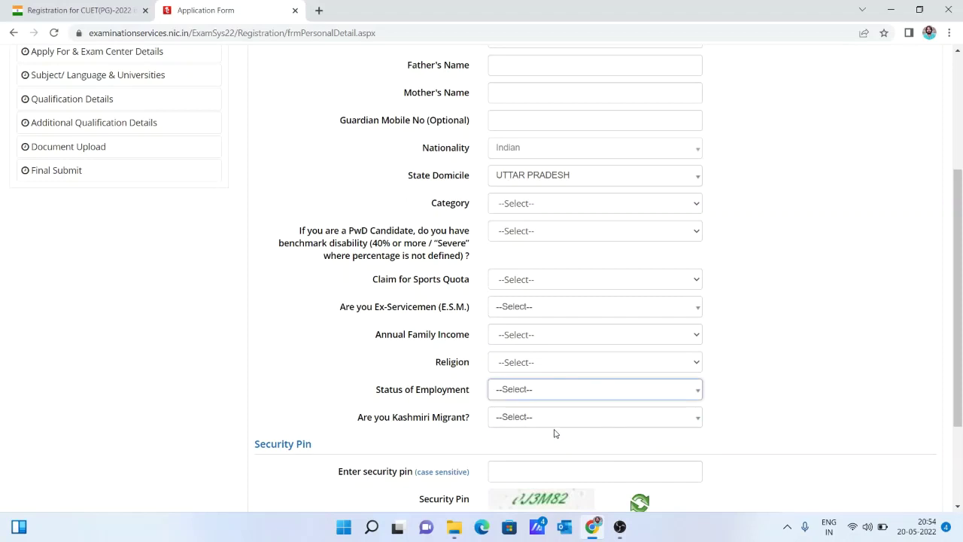
{"action": "left_click", "coordinate": [541, 423]}
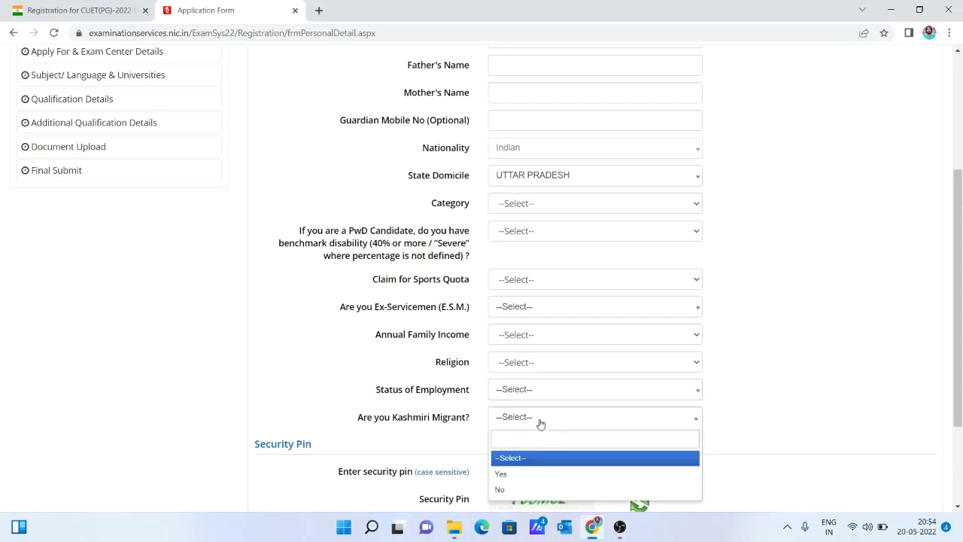
{"action": "left_click", "coordinate": [540, 423]}
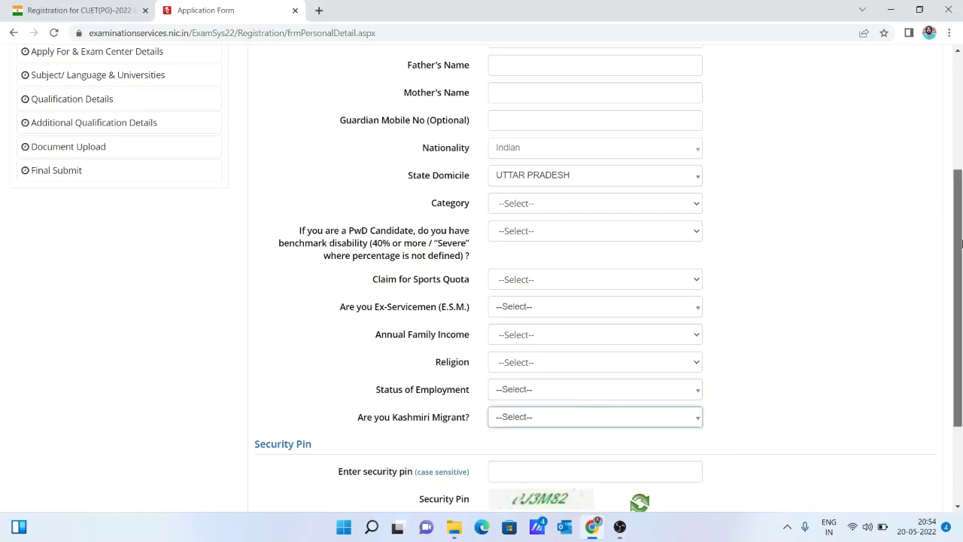
{"action": "left_click_drag", "start_coordinate": [959, 252], "coordinate": [961, 316]}
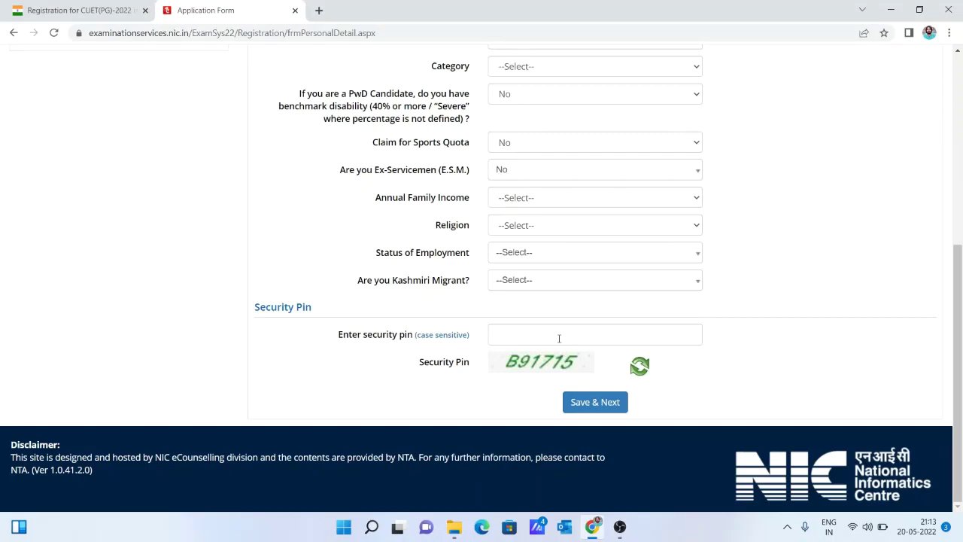
{"action": "left_click", "coordinate": [595, 403]}
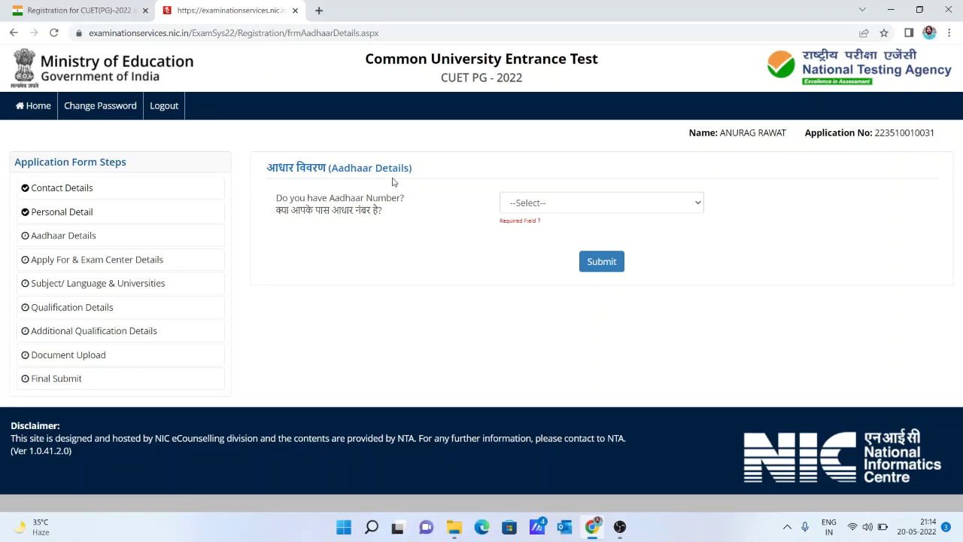
Answer Yes to 'Do you have Aadhaar Number?', submit, and confirm.
{"action": "left_click", "coordinate": [523, 210]}
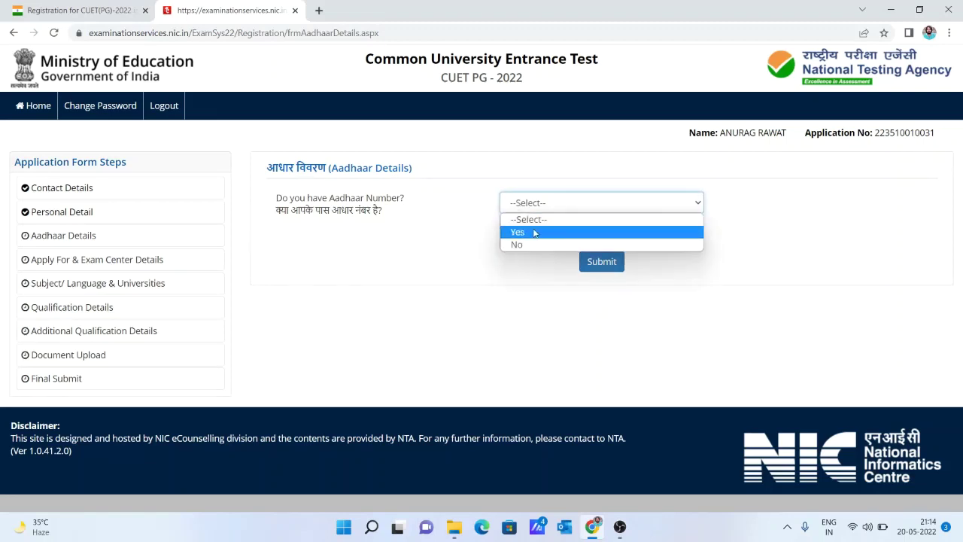
{"action": "left_click", "coordinate": [534, 232]}
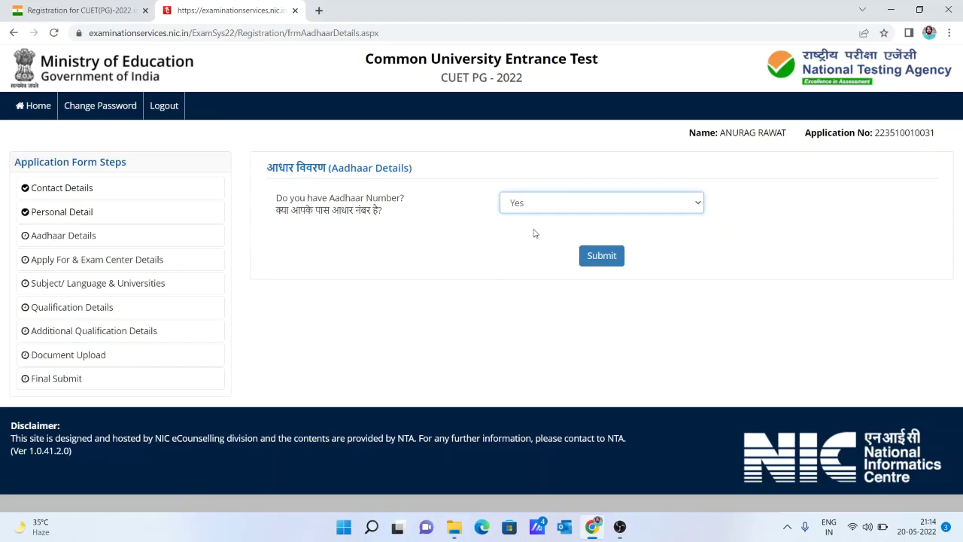
{"action": "left_click", "coordinate": [585, 259]}
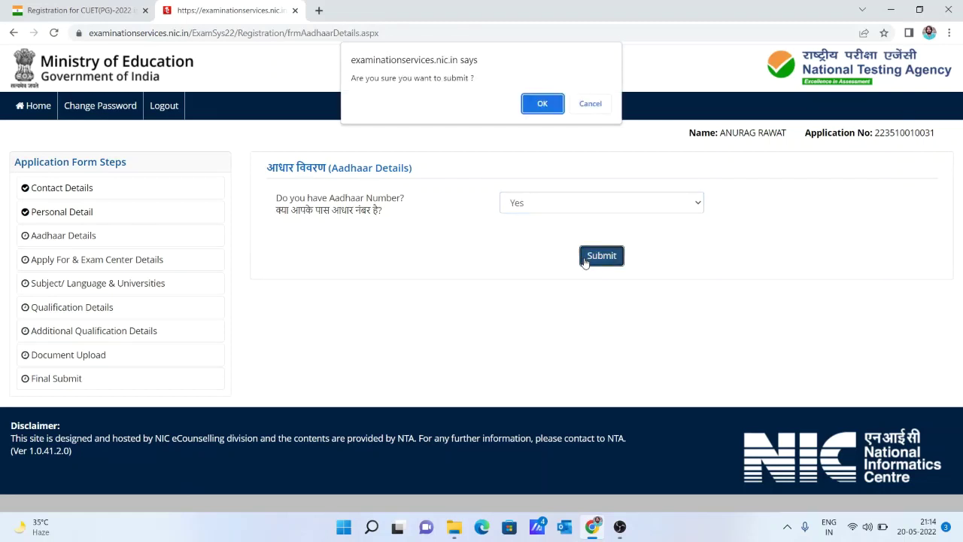
{"action": "left_click", "coordinate": [542, 103]}
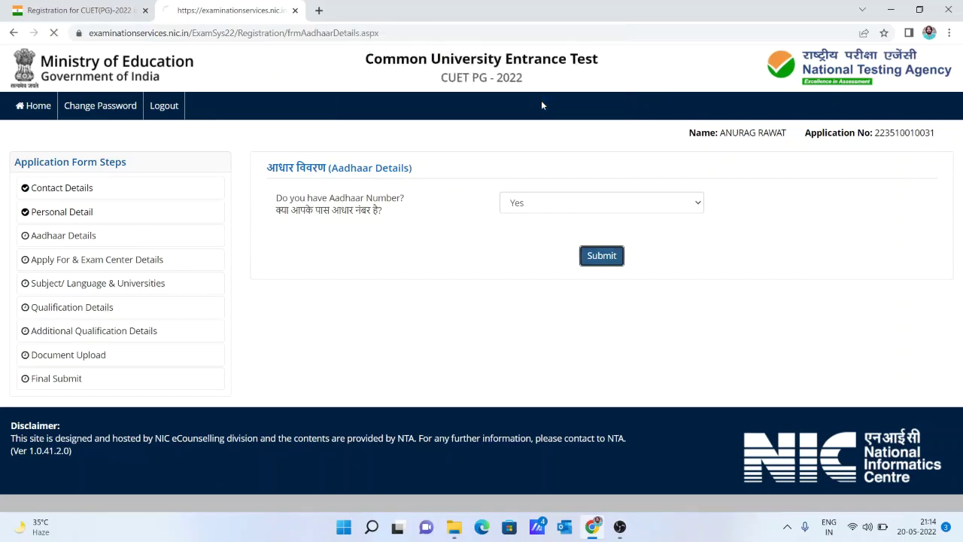
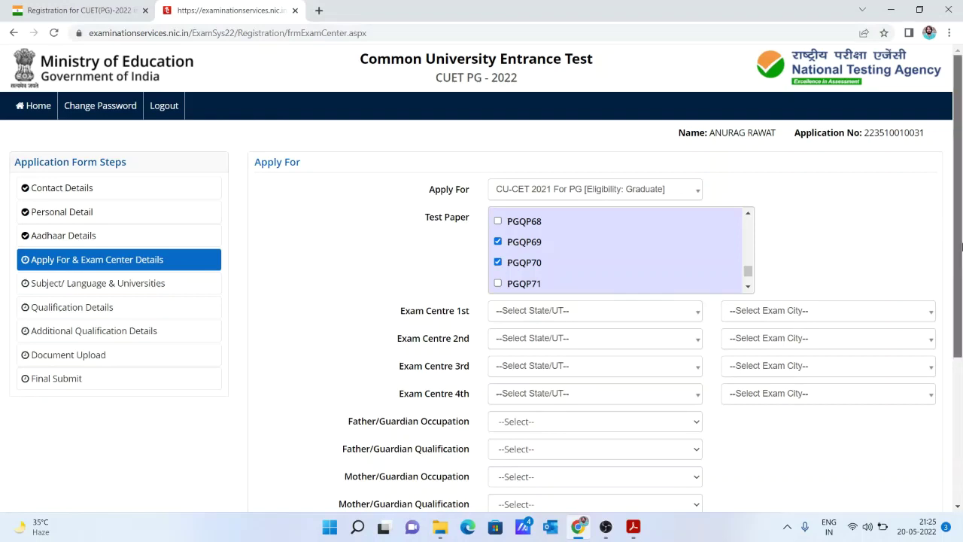
Set the State/UT of all four exam centres to Uttar Pradesh.
{"action": "scroll", "coordinate": [701, 219], "scroll_direction": "down", "scroll_amount": 2}
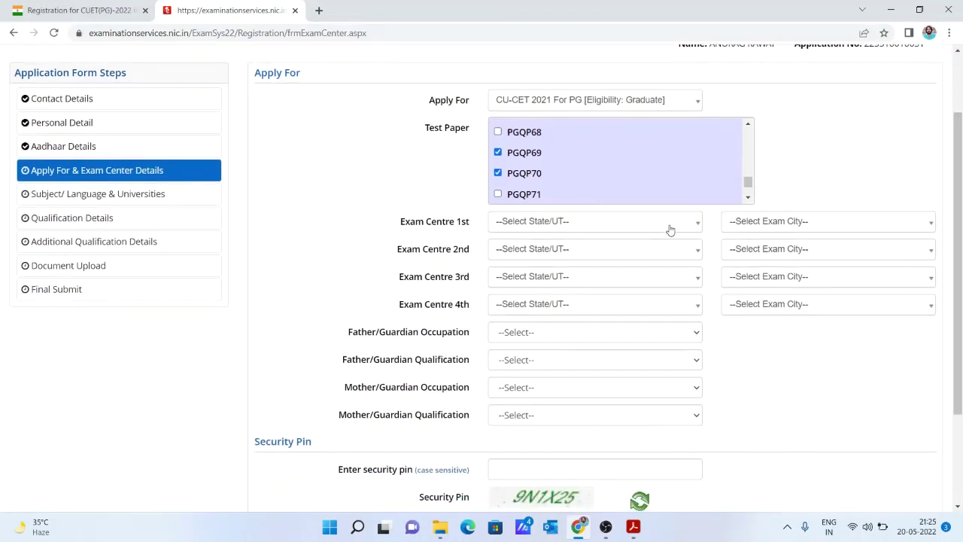
{"action": "left_click", "coordinate": [670, 229]}
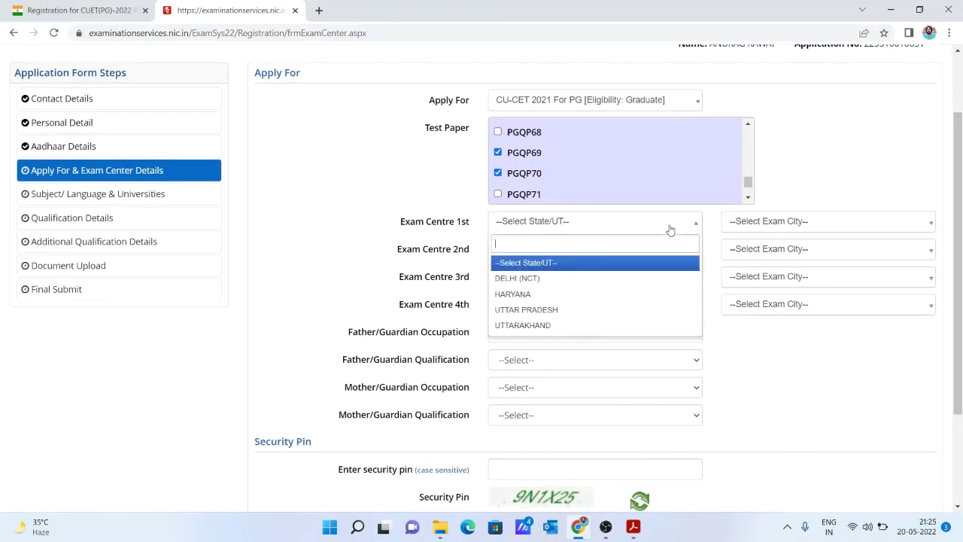
{"action": "left_click", "coordinate": [630, 310]}
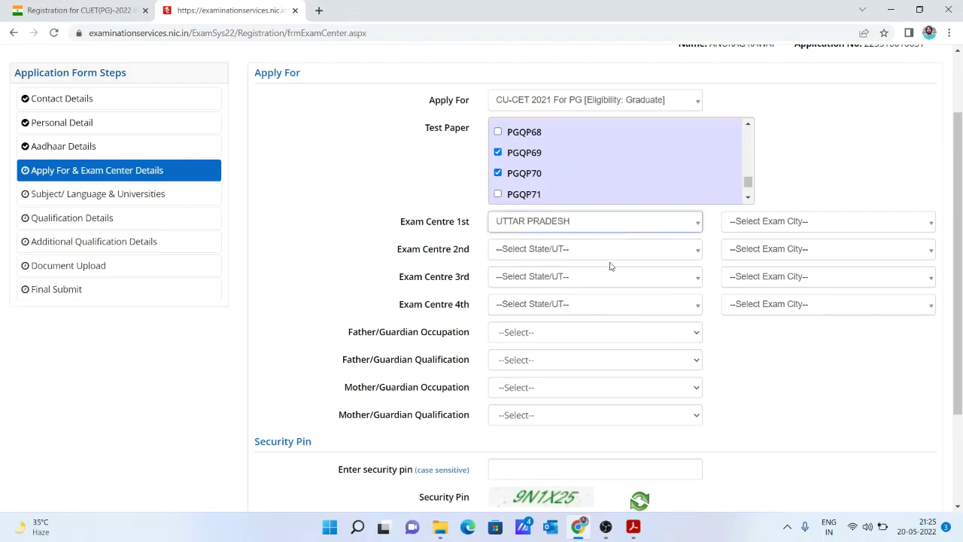
{"action": "left_click", "coordinate": [611, 264]}
{"action": "left_click", "coordinate": [601, 331]}
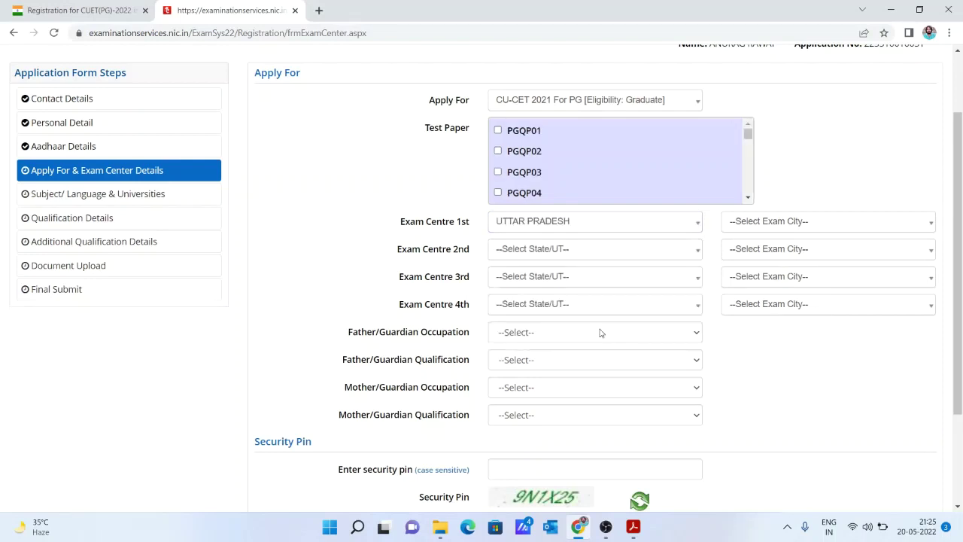
{"action": "left_click", "coordinate": [575, 255]}
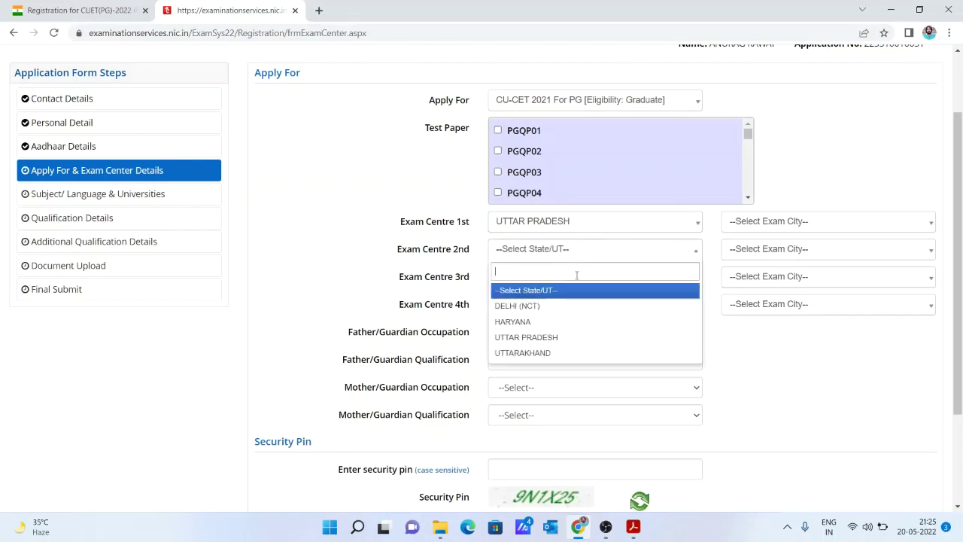
{"action": "left_click", "coordinate": [577, 337]}
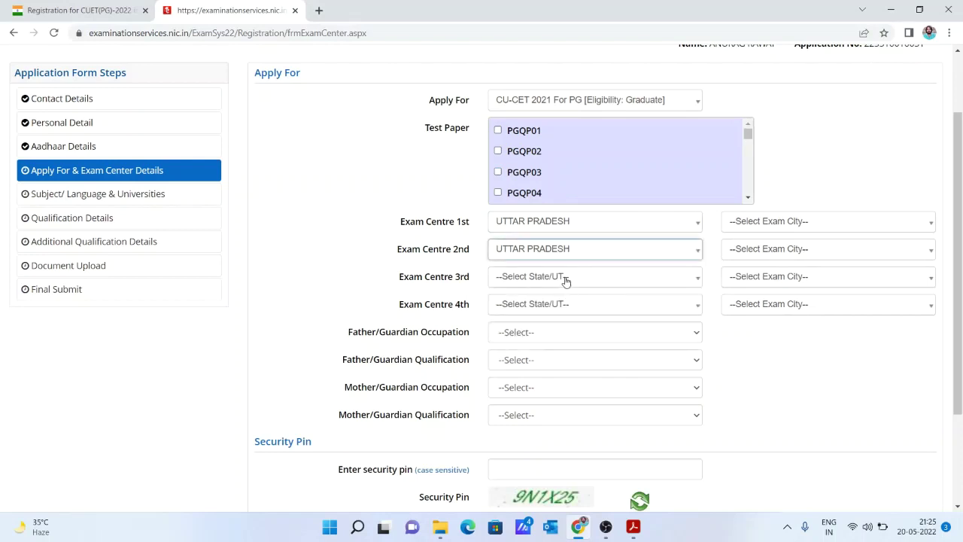
{"action": "left_click", "coordinate": [558, 305]}
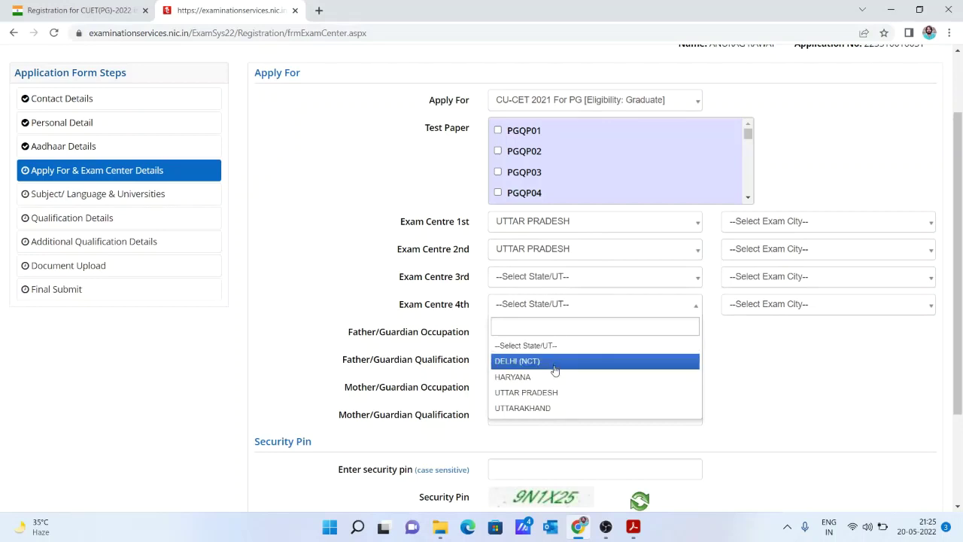
{"action": "left_click", "coordinate": [550, 393]}
{"action": "left_click", "coordinate": [552, 277]}
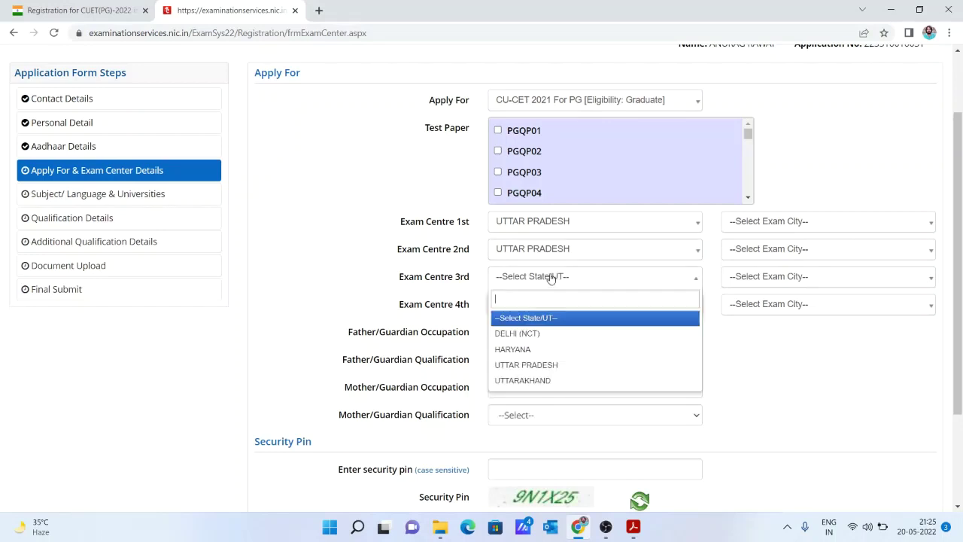
{"action": "left_click", "coordinate": [566, 365]}
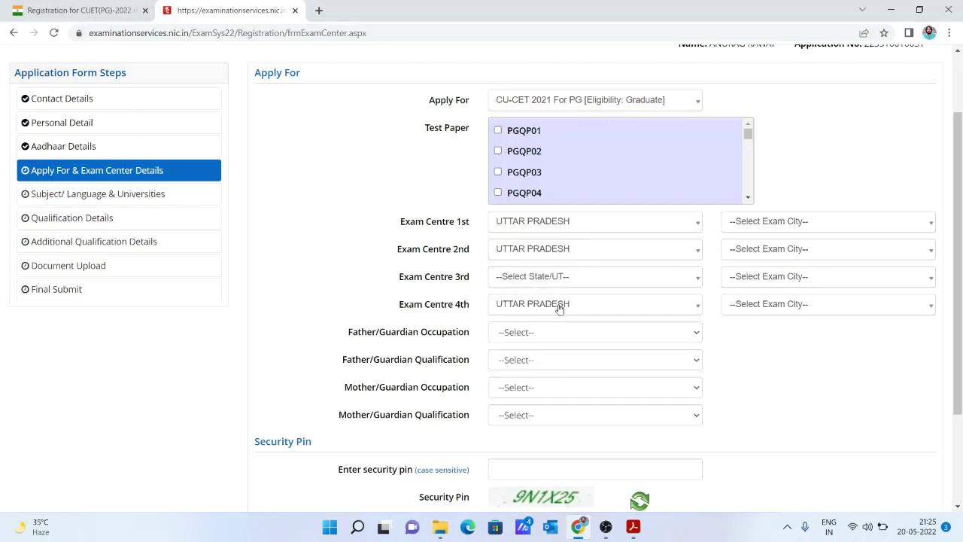
{"action": "left_click", "coordinate": [553, 280]}
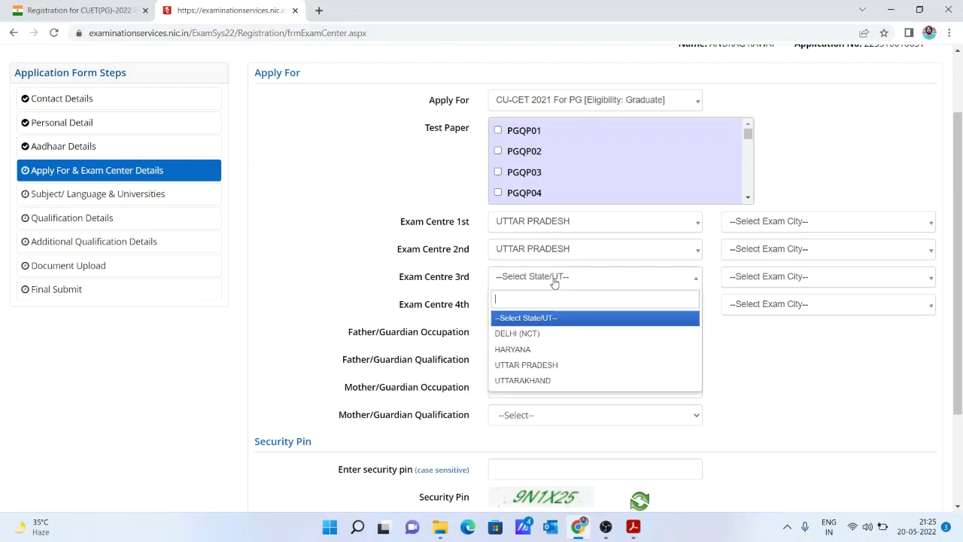
{"action": "left_click", "coordinate": [570, 367]}
Choose Agra, Aligarh, Allahabad/Prayagraj and Ambedkar Nagar as the four exam cities.
{"action": "left_click", "coordinate": [841, 219]}
{"action": "left_click", "coordinate": [840, 220]}
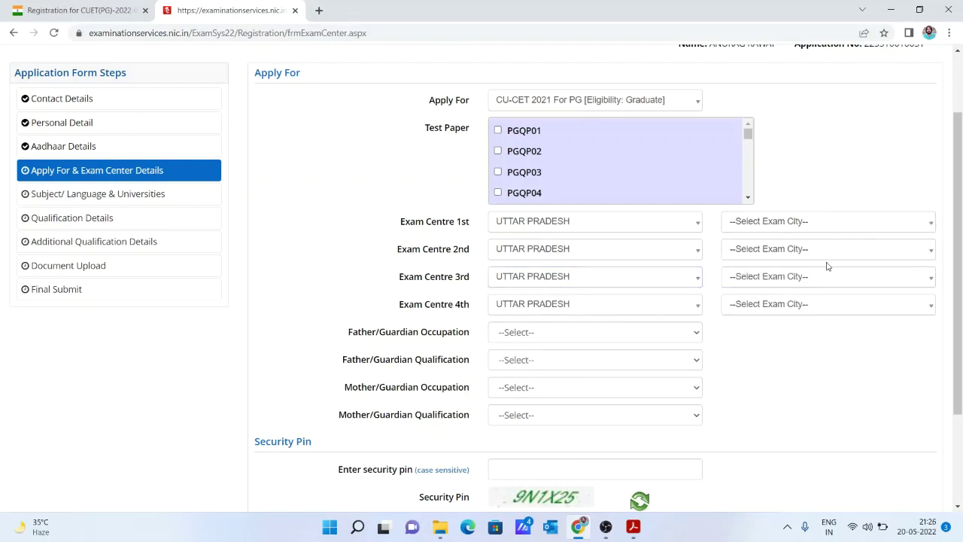
{"action": "left_click", "coordinate": [820, 228]}
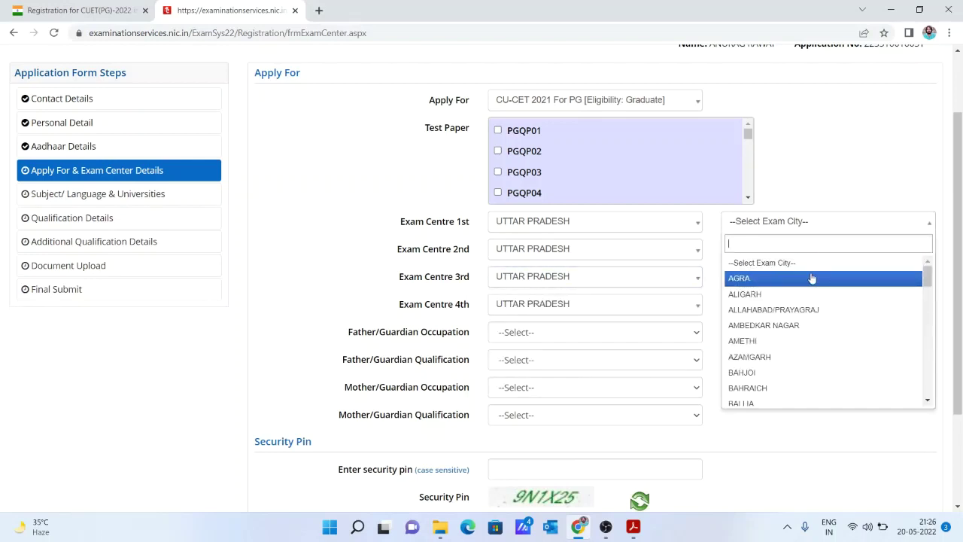
{"action": "left_click", "coordinate": [812, 278]}
{"action": "left_click", "coordinate": [806, 255]}
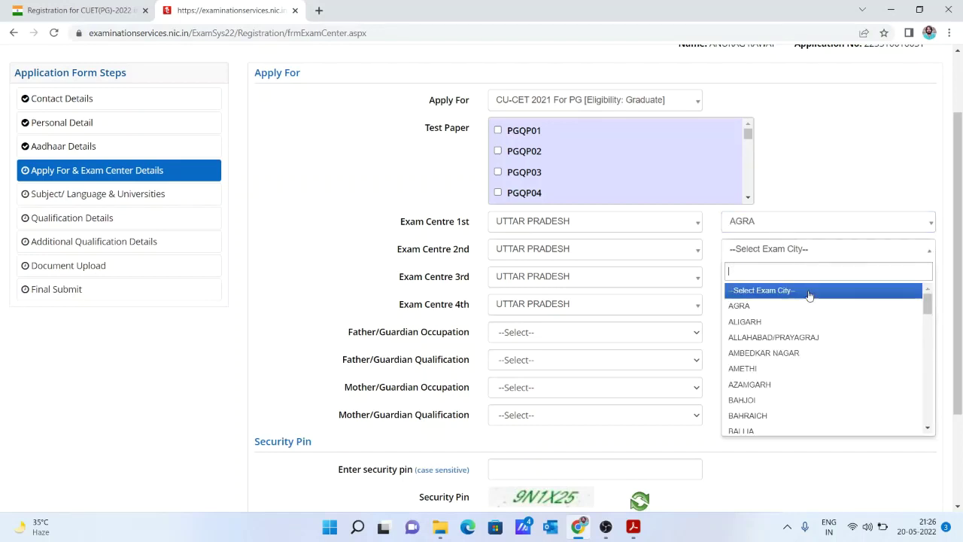
{"action": "left_click", "coordinate": [808, 322]}
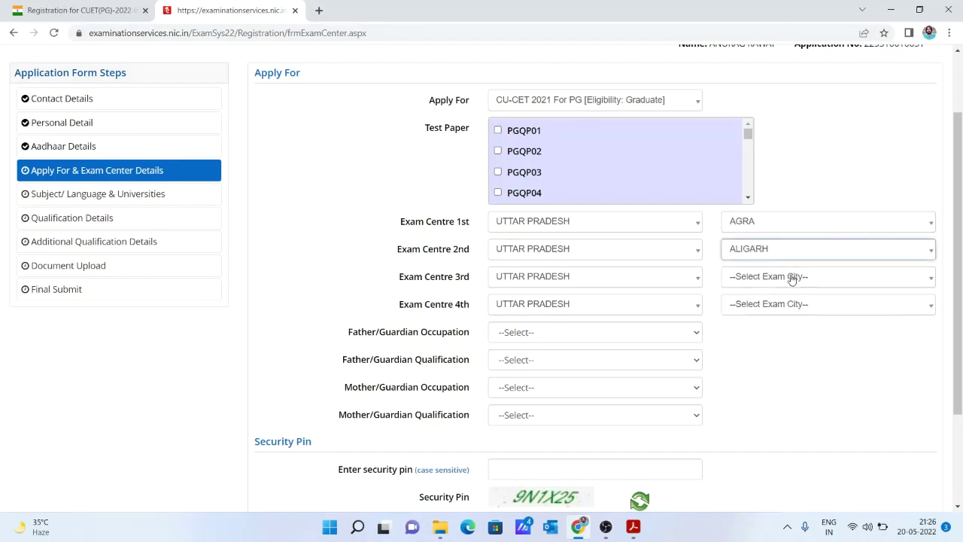
{"action": "left_click", "coordinate": [791, 278]}
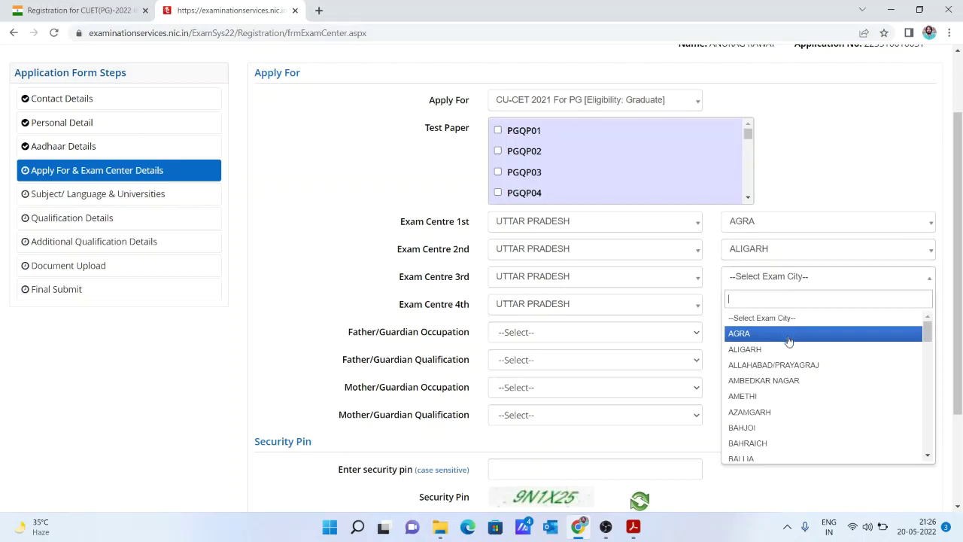
{"action": "left_click", "coordinate": [791, 364]}
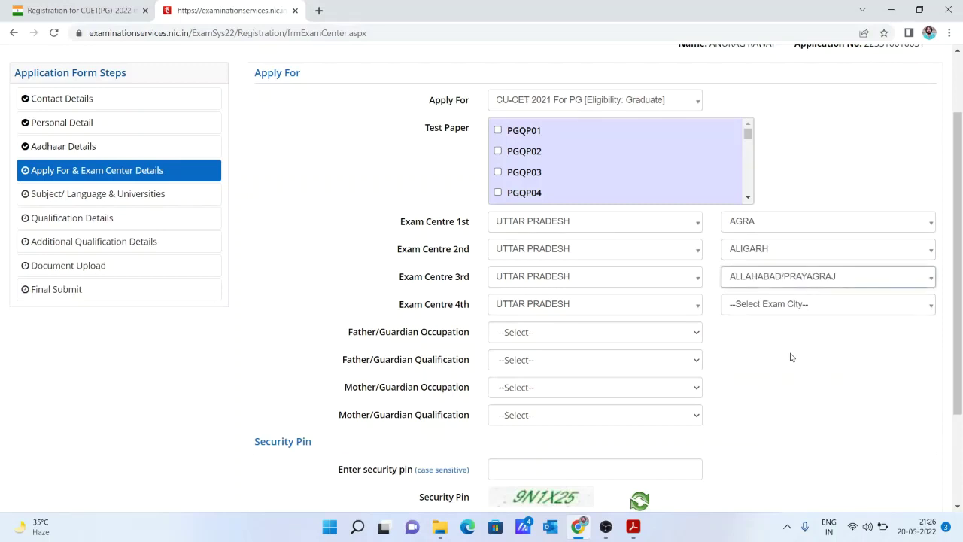
{"action": "left_click", "coordinate": [785, 305]}
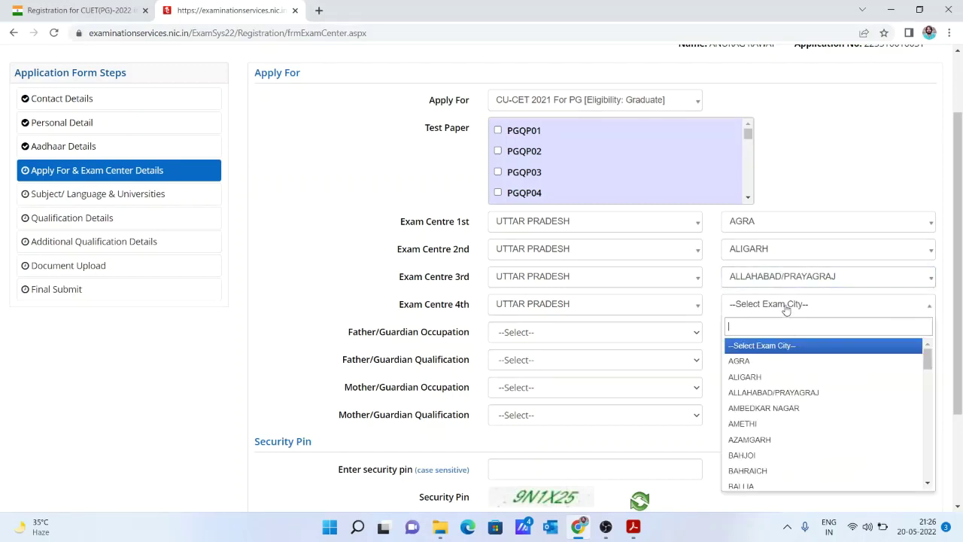
{"action": "left_click", "coordinate": [776, 408]}
{"action": "left_click", "coordinate": [620, 339]}
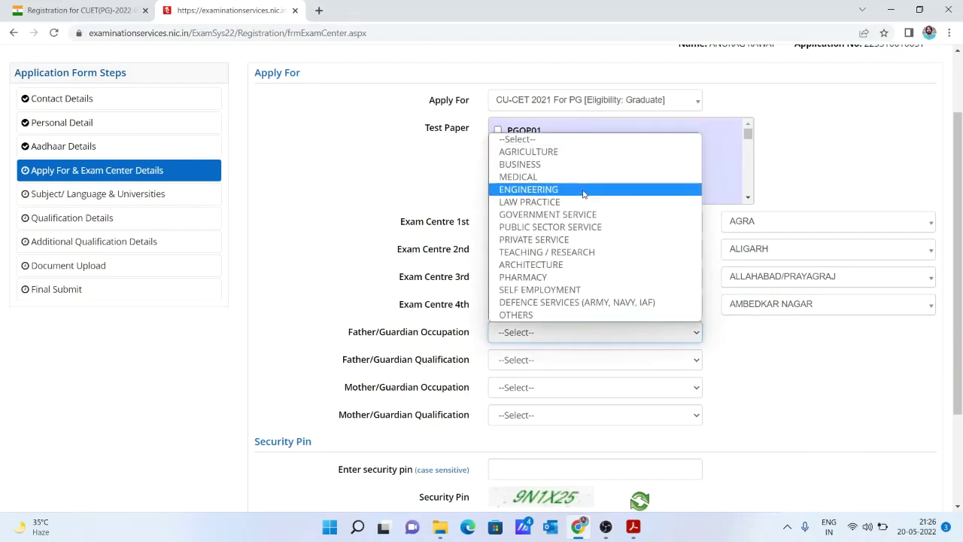
Set father to Agriculture, Graduate and mother to Others (including House Wife), Graduate.
{"action": "left_click", "coordinate": [575, 153]}
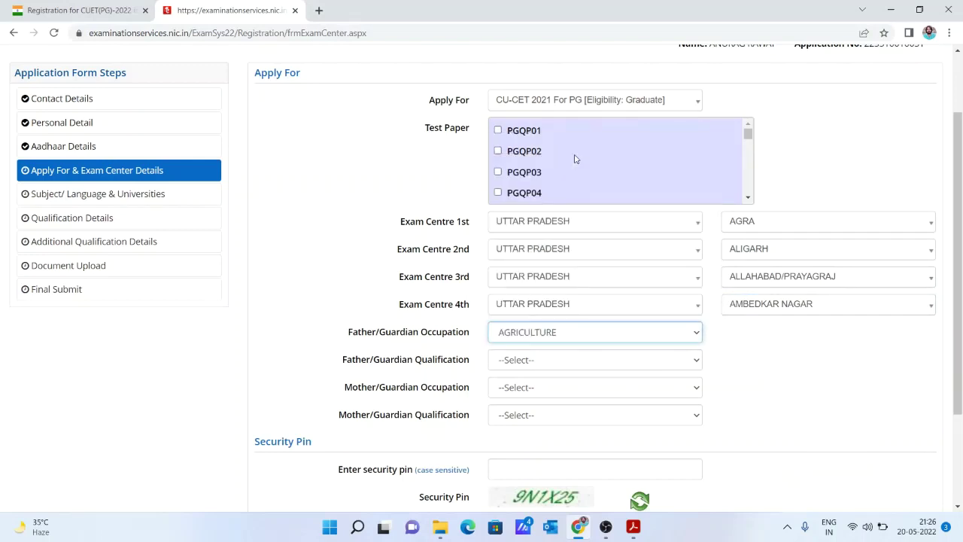
{"action": "left_click", "coordinate": [577, 364]}
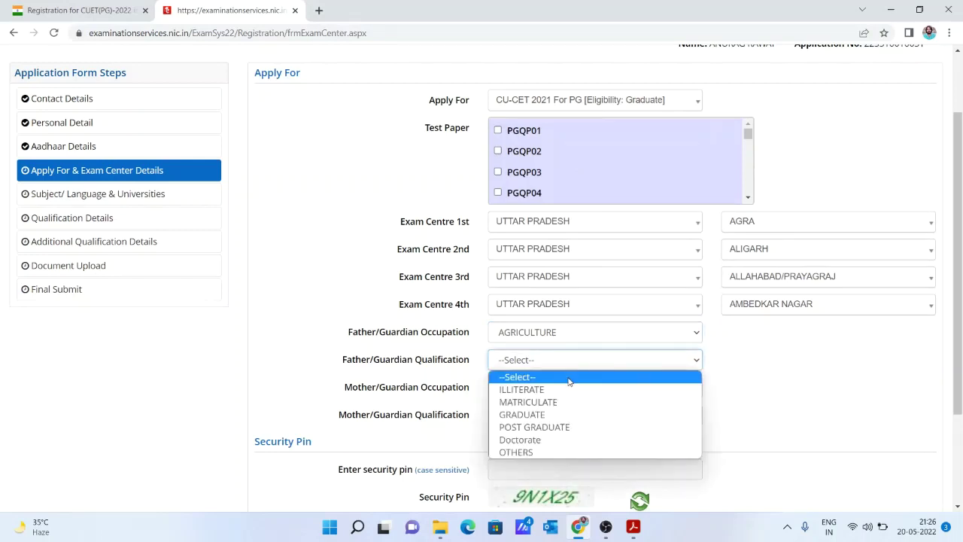
{"action": "left_click", "coordinate": [557, 415]}
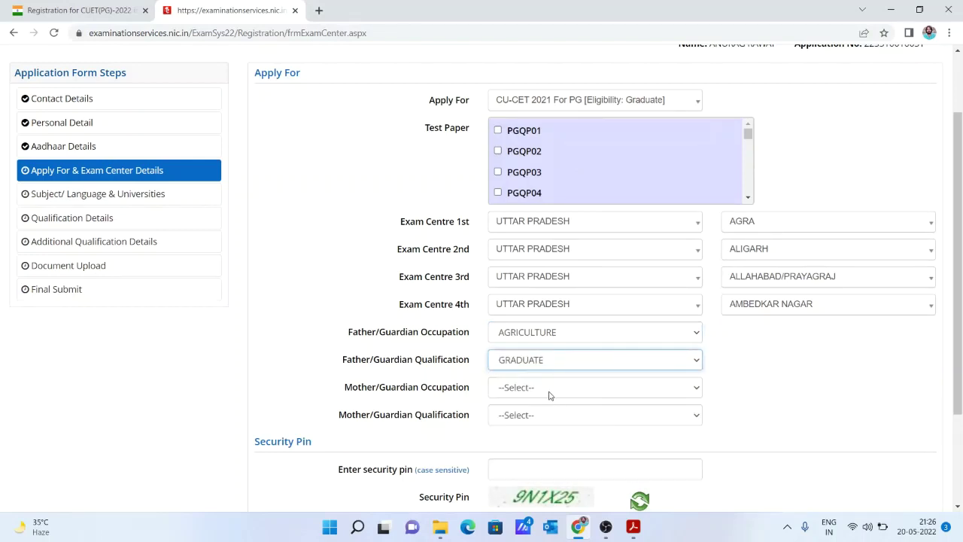
{"action": "left_click", "coordinate": [549, 390]}
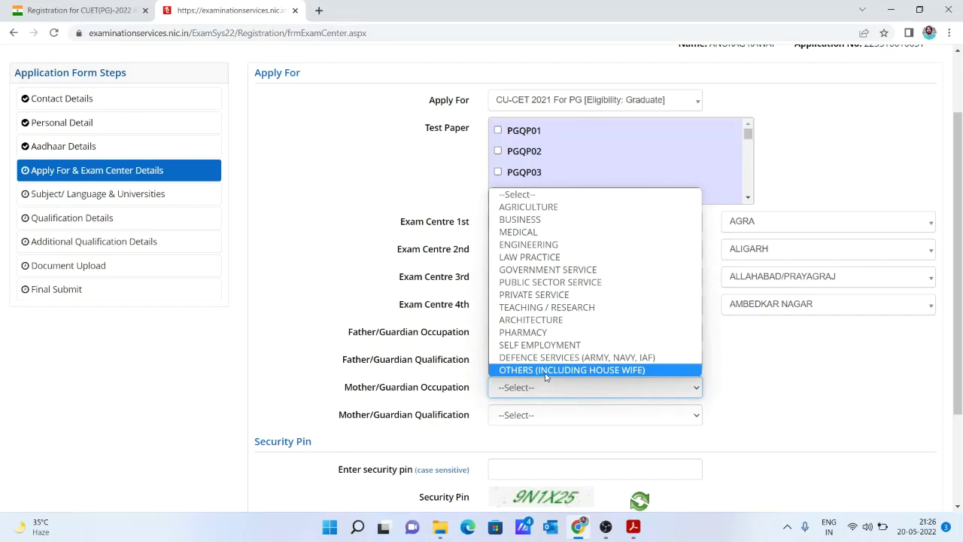
{"action": "left_click", "coordinate": [545, 372]}
{"action": "left_click", "coordinate": [542, 415]}
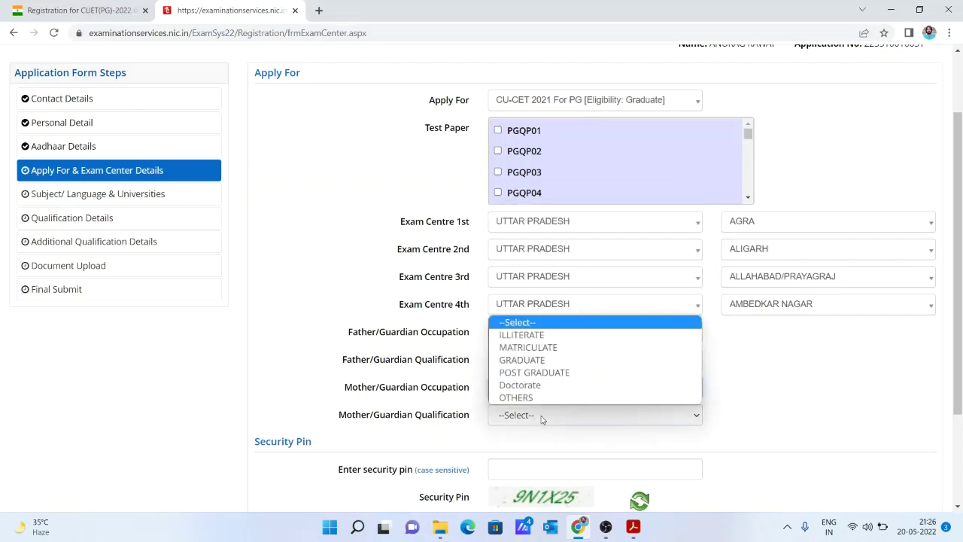
{"action": "left_click", "coordinate": [520, 361]}
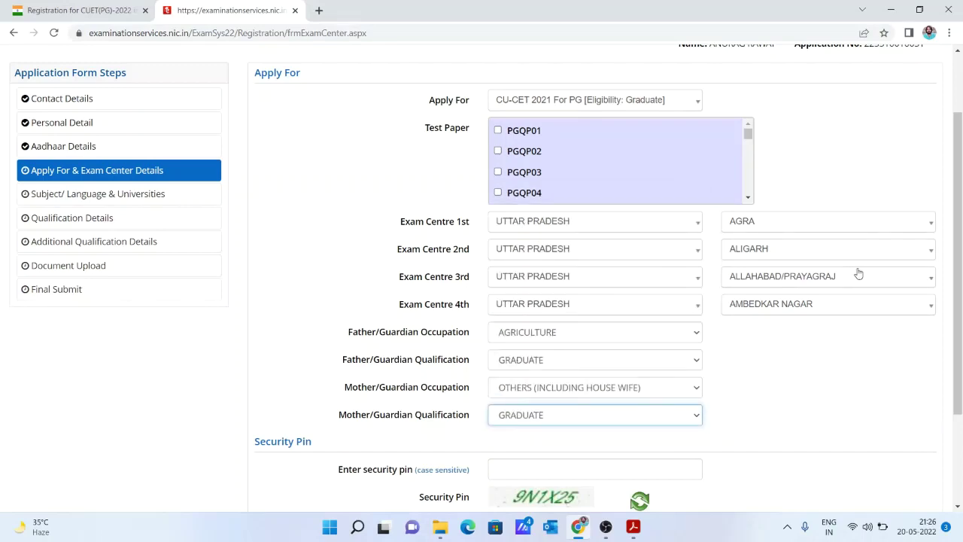
Enter the security pin, then save the section and confirm the submission.
{"action": "scroll", "coordinate": [960, 350], "scroll_direction": "down", "scroll_amount": 3}
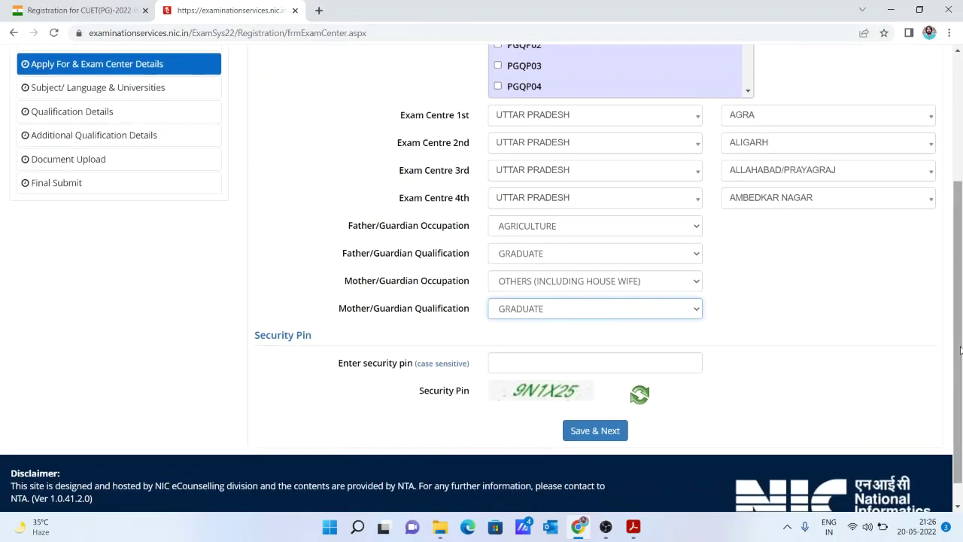
{"action": "left_click", "coordinate": [611, 363]}
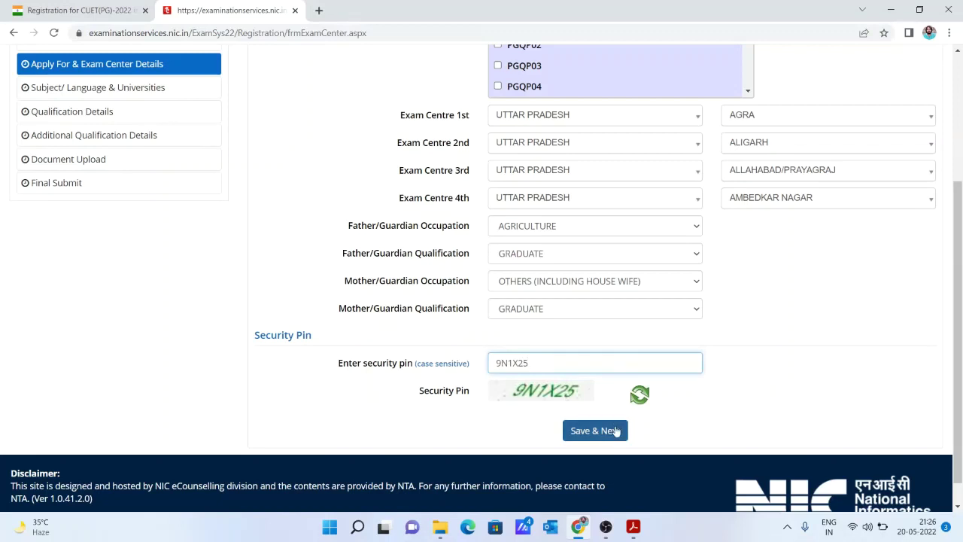
{"action": "left_click", "coordinate": [616, 431]}
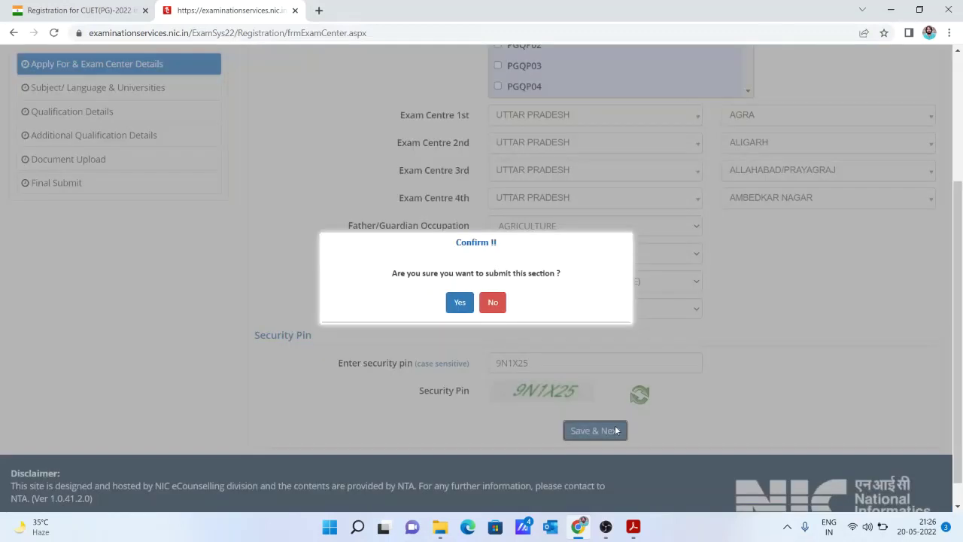
{"action": "left_click", "coordinate": [460, 303]}
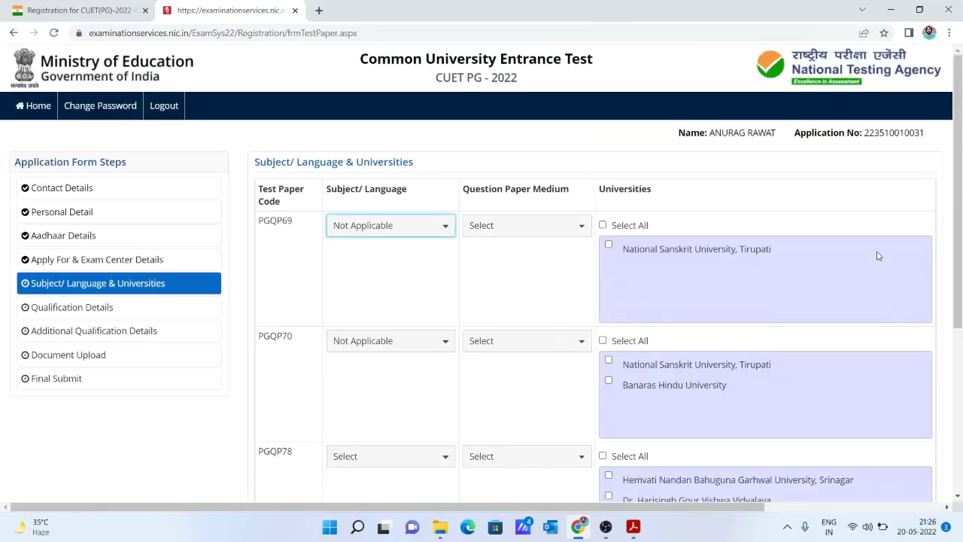
Give PGQP78 Agricultural Science with English (for Section A only) medium, then bring up the CUET PG brochure PDF.
{"action": "left_click_drag", "start_coordinate": [959, 226], "coordinate": [961, 300]}
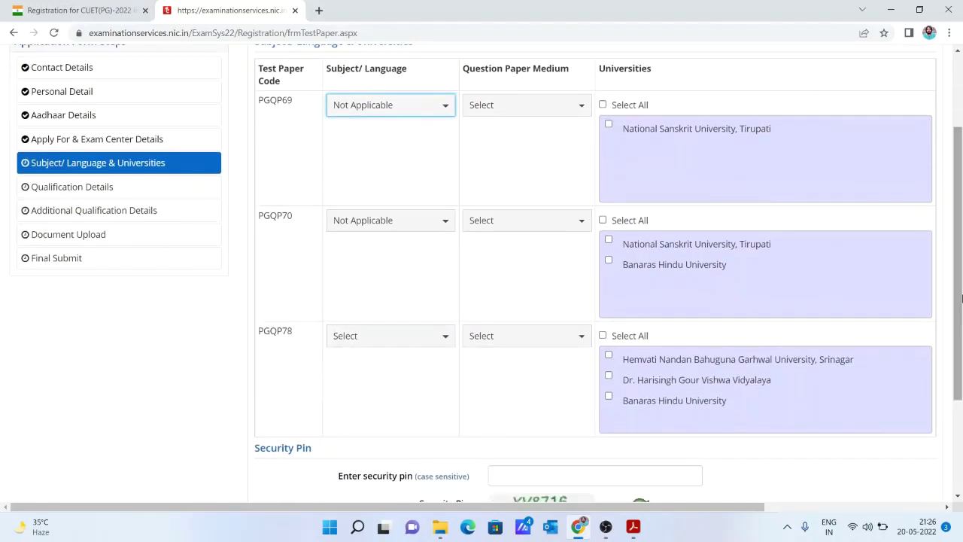
{"action": "left_click", "coordinate": [404, 344]}
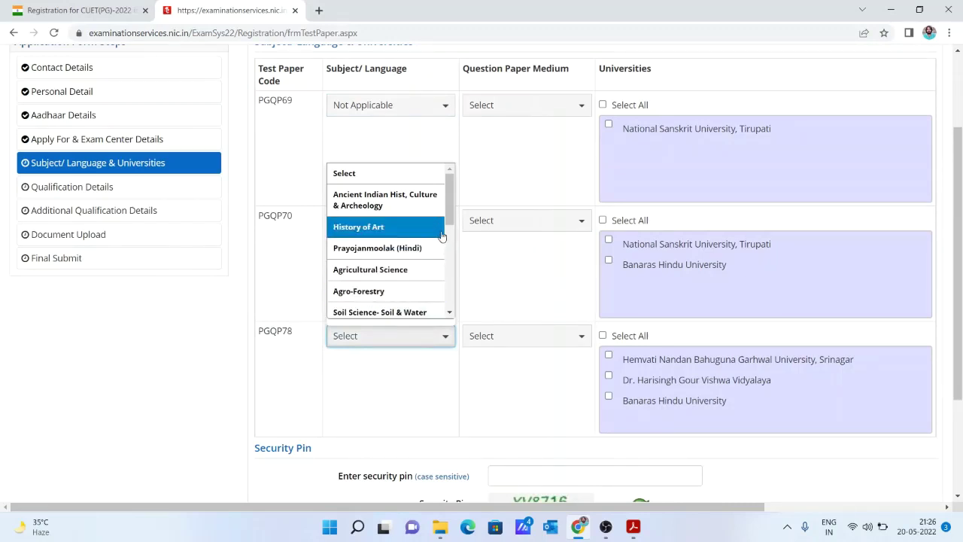
{"action": "left_click_drag", "start_coordinate": [449, 221], "coordinate": [453, 235]}
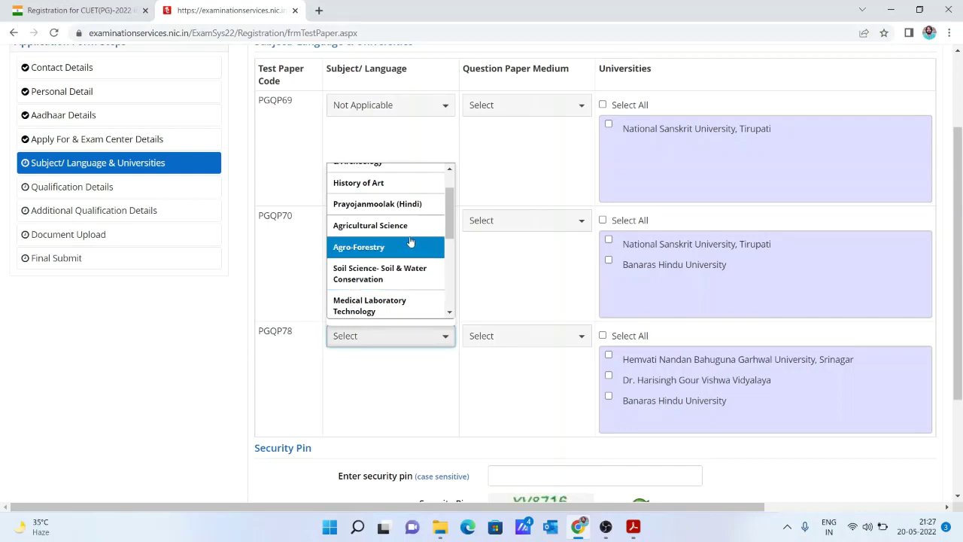
{"action": "left_click", "coordinate": [407, 227]}
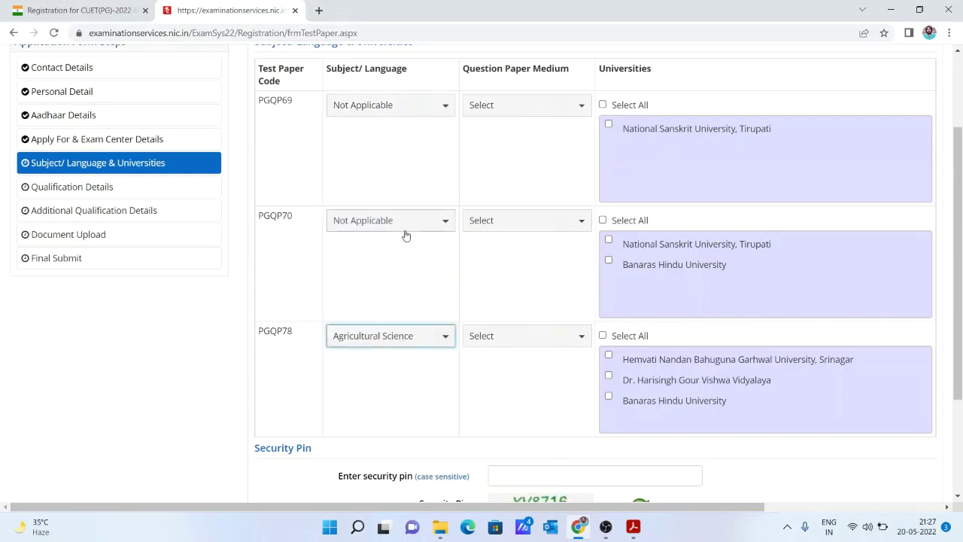
{"action": "left_click", "coordinate": [530, 344]}
{"action": "left_click", "coordinate": [530, 344]}
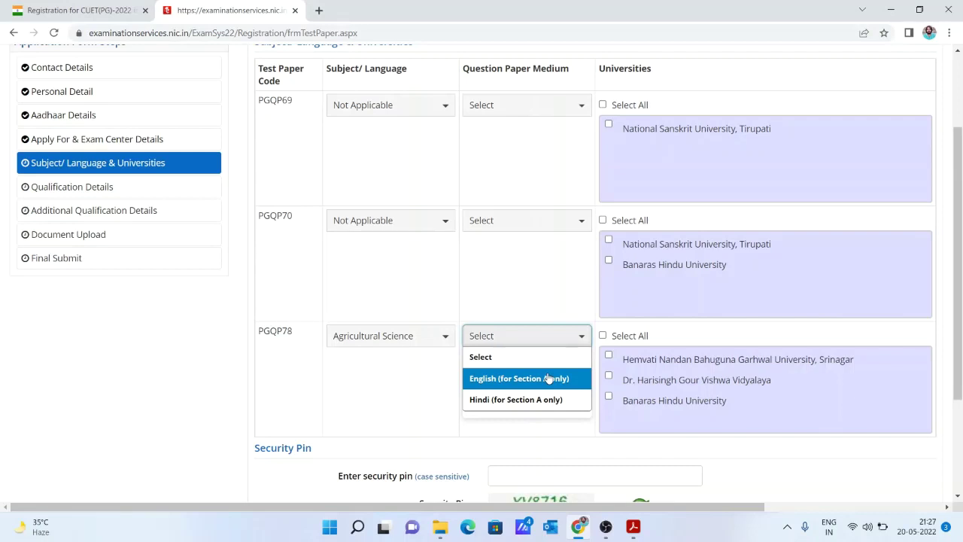
{"action": "left_click", "coordinate": [548, 377]}
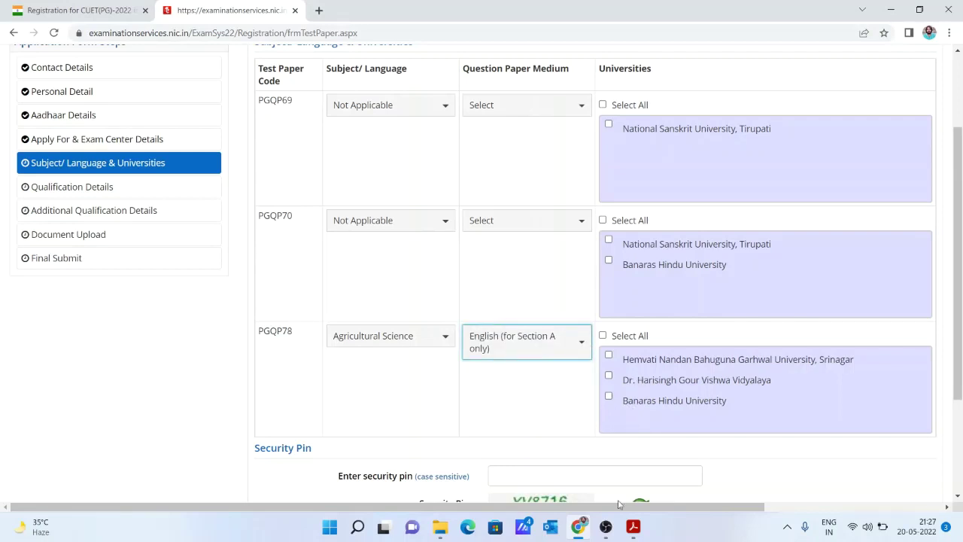
{"action": "left_click", "coordinate": [634, 527]}
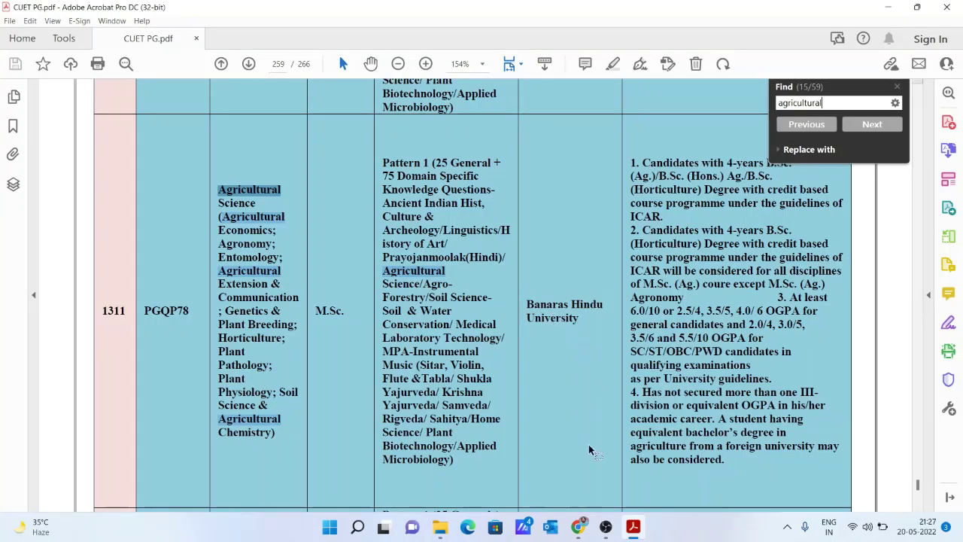
Check the PGQP78 Agricultural Science brochure entry, then return to the registration form in Chrome.
{"action": "mouse_move", "coordinate": [578, 526]}
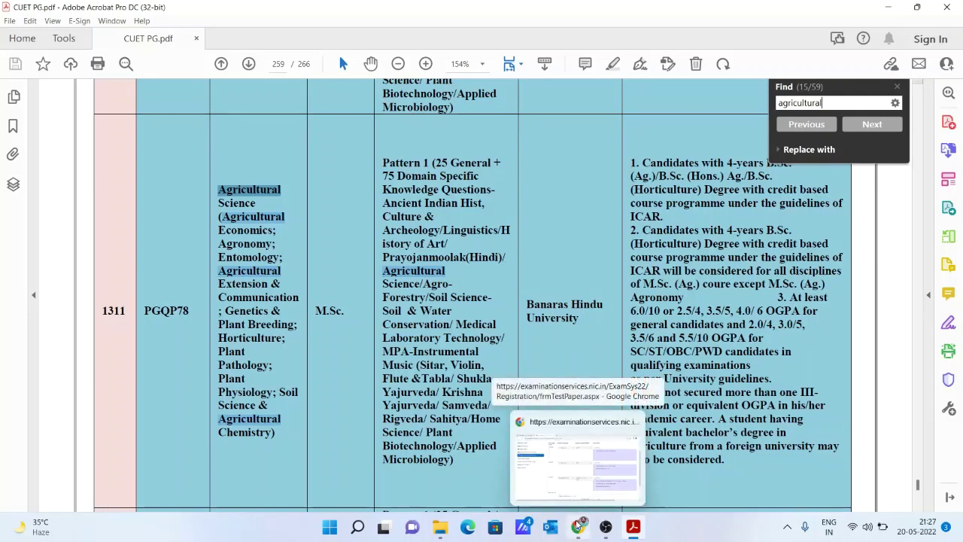
{"action": "left_click", "coordinate": [578, 527]}
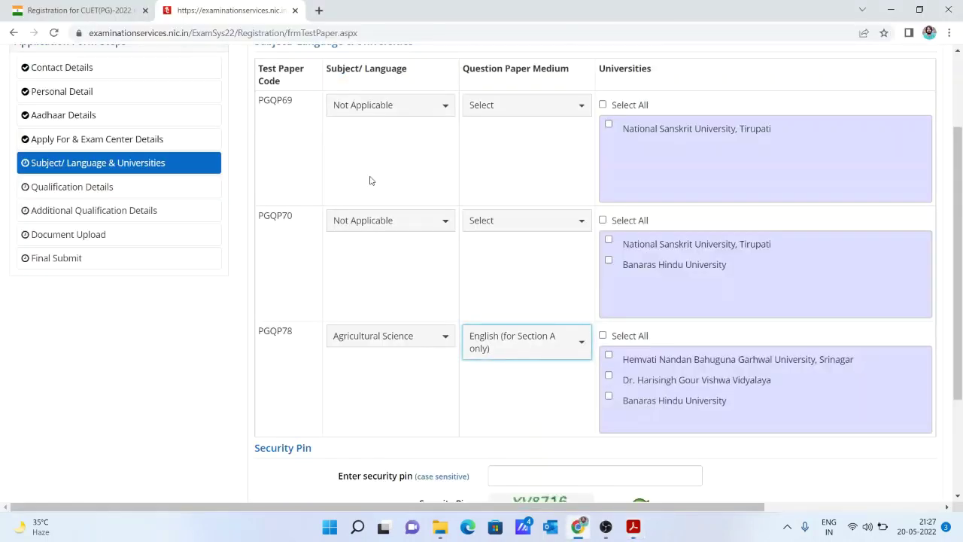
Keep PGQP69's subject as Not Applicable and set its medium to English (for Section A only).
{"action": "left_click", "coordinate": [375, 119]}
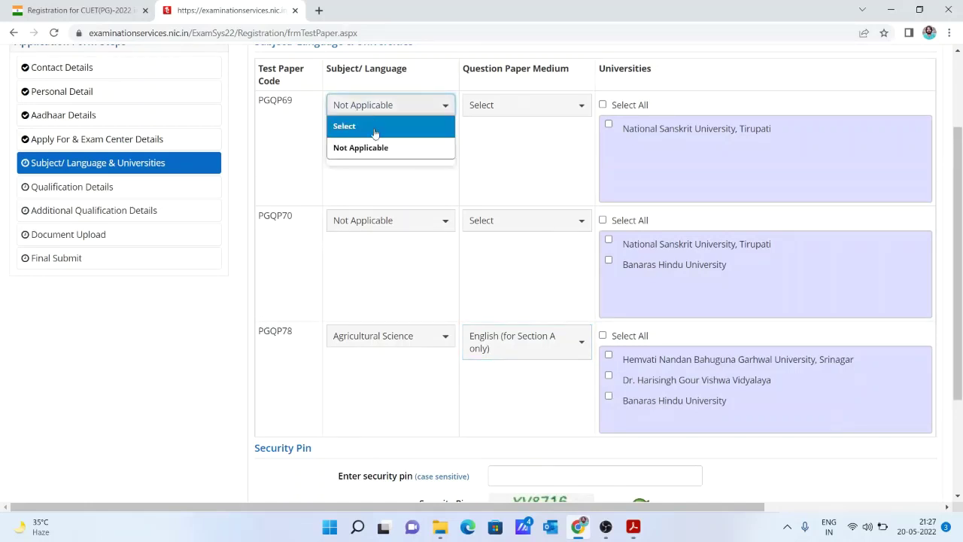
{"action": "left_click", "coordinate": [379, 149]}
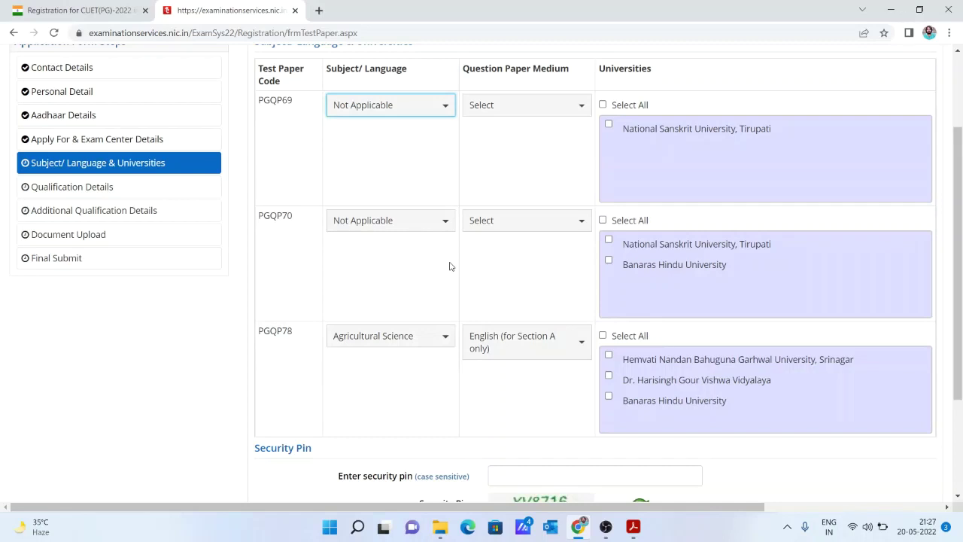
{"action": "left_click", "coordinate": [507, 117]}
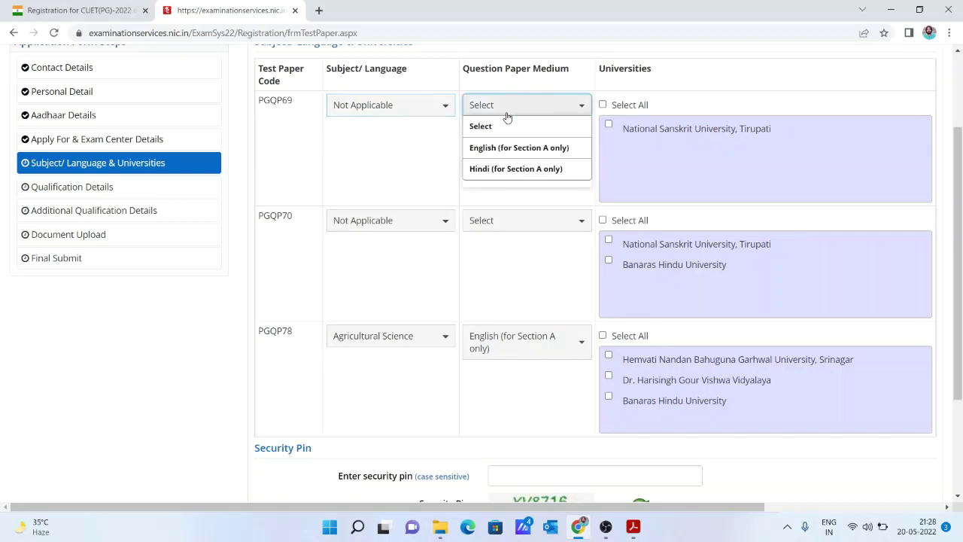
{"action": "left_click", "coordinate": [512, 148]}
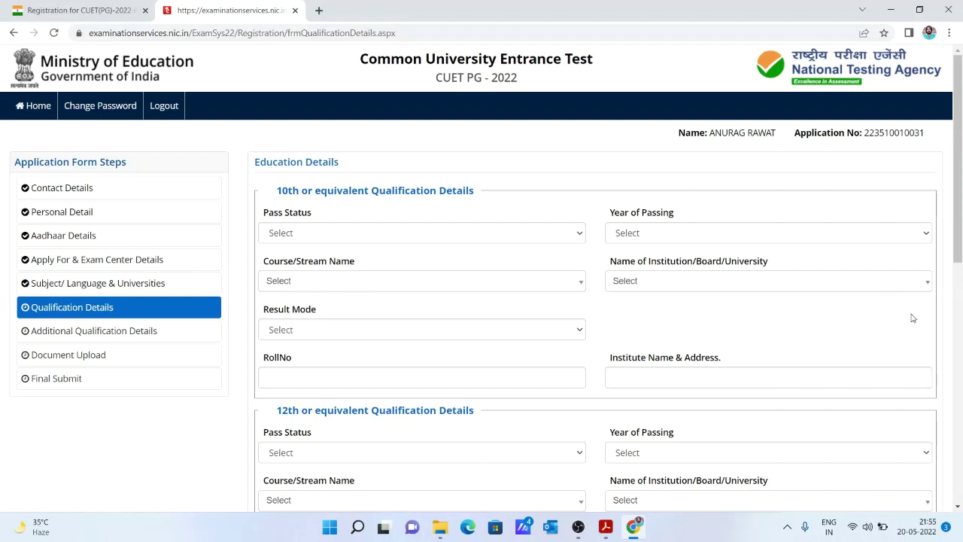
Mark the 10th as Passed in 2015 with course 10th or Equivalent.
{"action": "left_click", "coordinate": [580, 237]}
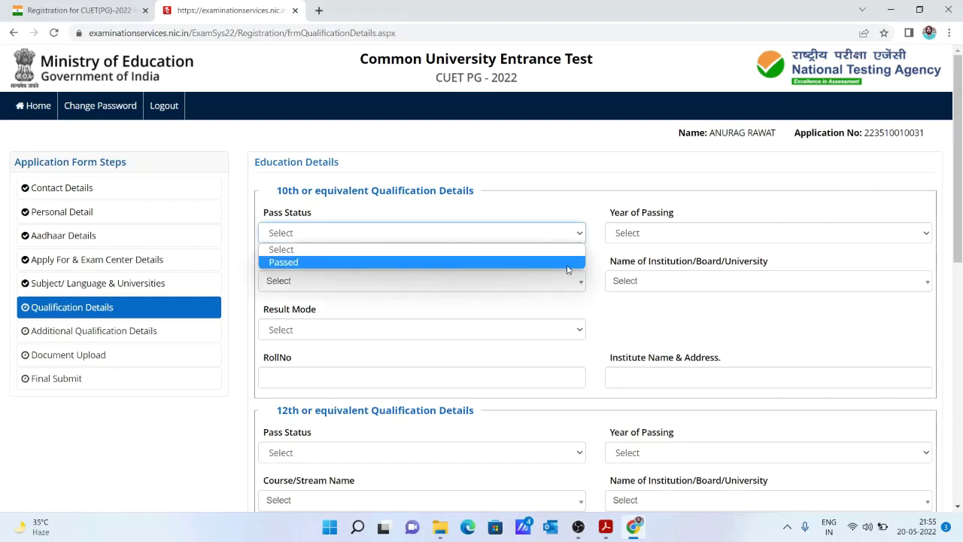
{"action": "left_click", "coordinate": [568, 265]}
{"action": "left_click", "coordinate": [658, 241]}
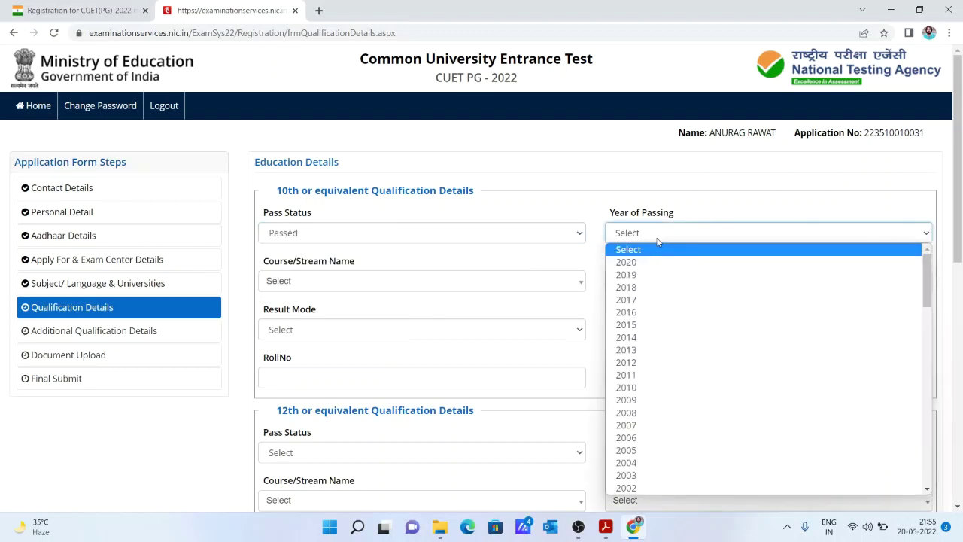
{"action": "key", "text": "Down"}
{"action": "key", "text": "Return"}
{"action": "key", "text": "Down"}
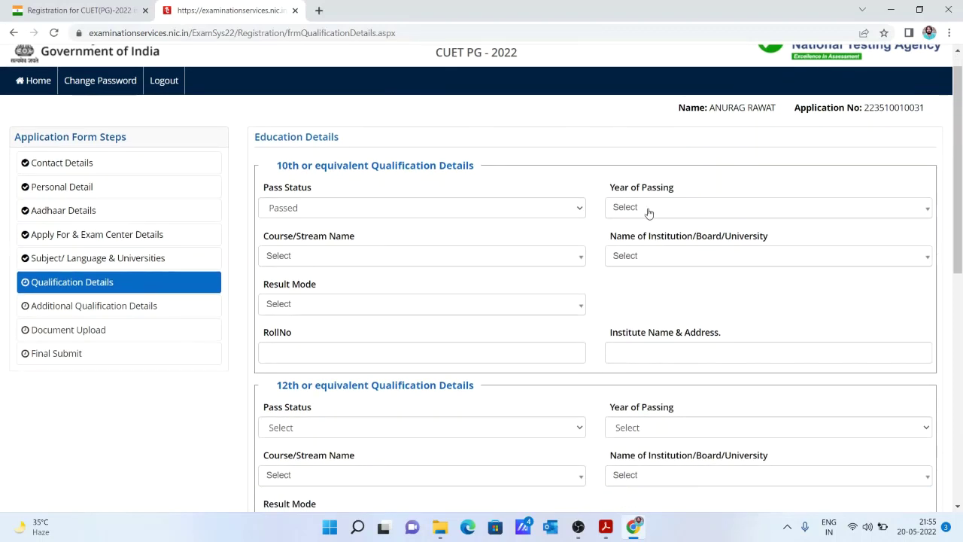
{"action": "left_click", "coordinate": [649, 213]}
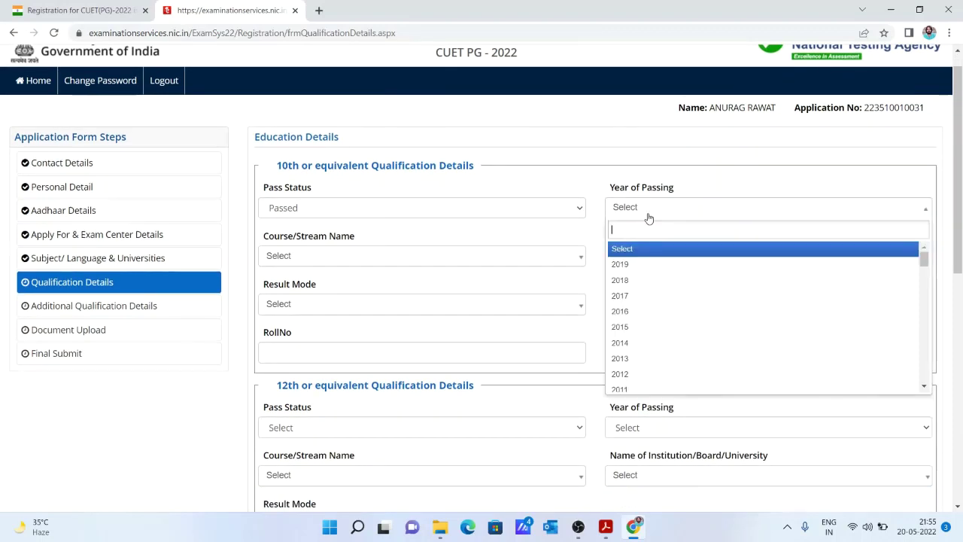
{"action": "left_click", "coordinate": [661, 335]}
{"action": "left_click", "coordinate": [473, 261]}
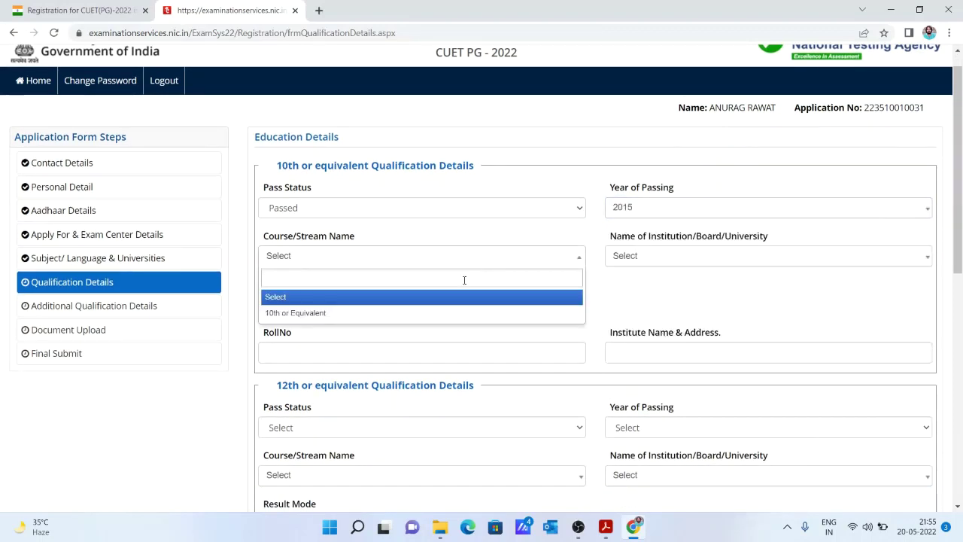
{"action": "left_click", "coordinate": [462, 313]}
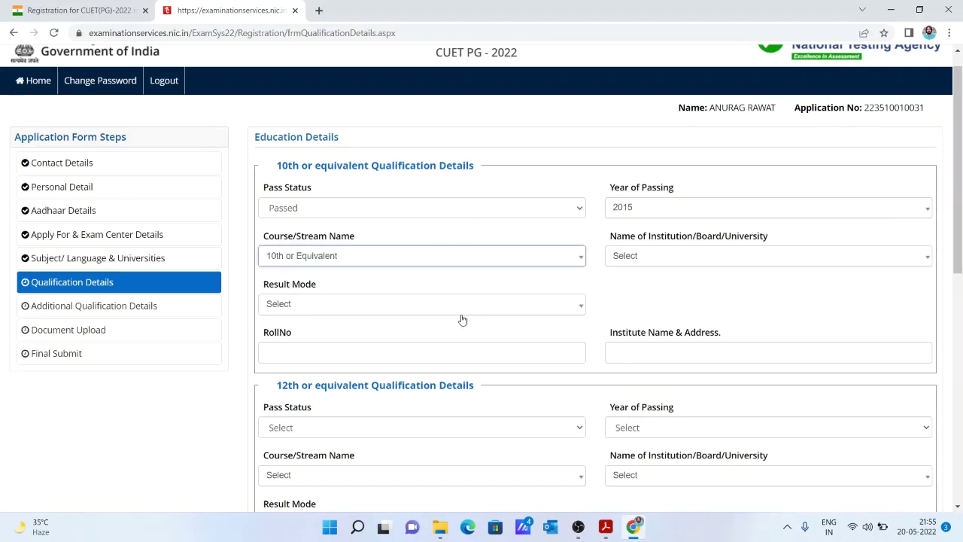
Set the 10th board to Central Board of Secondary Education with a maximum grade point of 10.
{"action": "left_click", "coordinate": [688, 260]}
{"action": "left_click", "coordinate": [690, 260]}
{"action": "left_click", "coordinate": [690, 259]}
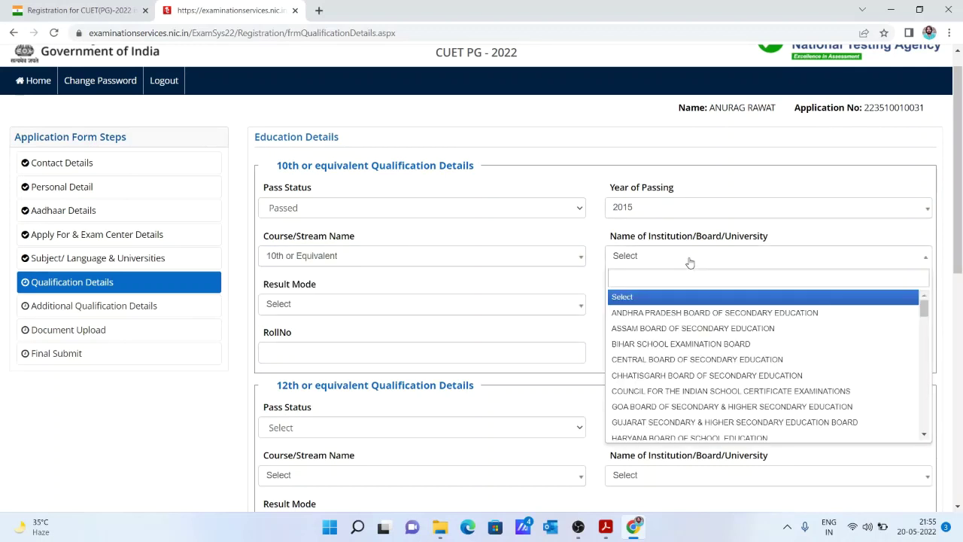
{"action": "type", "text": "CENT"}
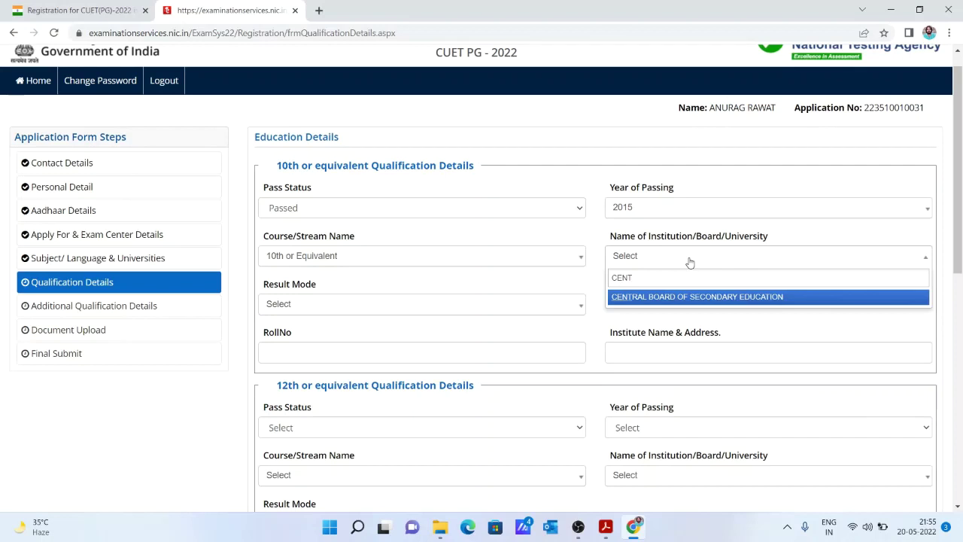
{"action": "key", "text": "Return"}
{"action": "left_click", "coordinate": [575, 302]}
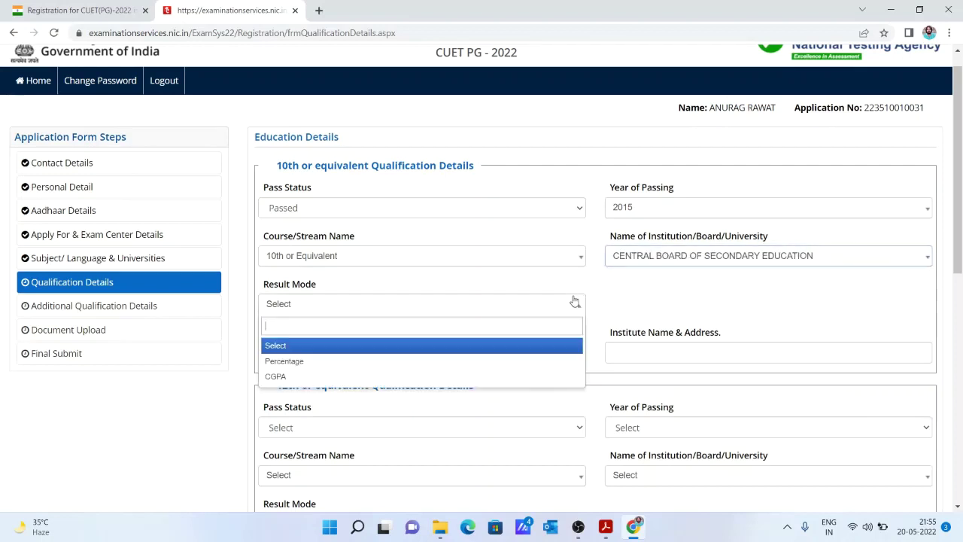
{"action": "left_click", "coordinate": [552, 345]}
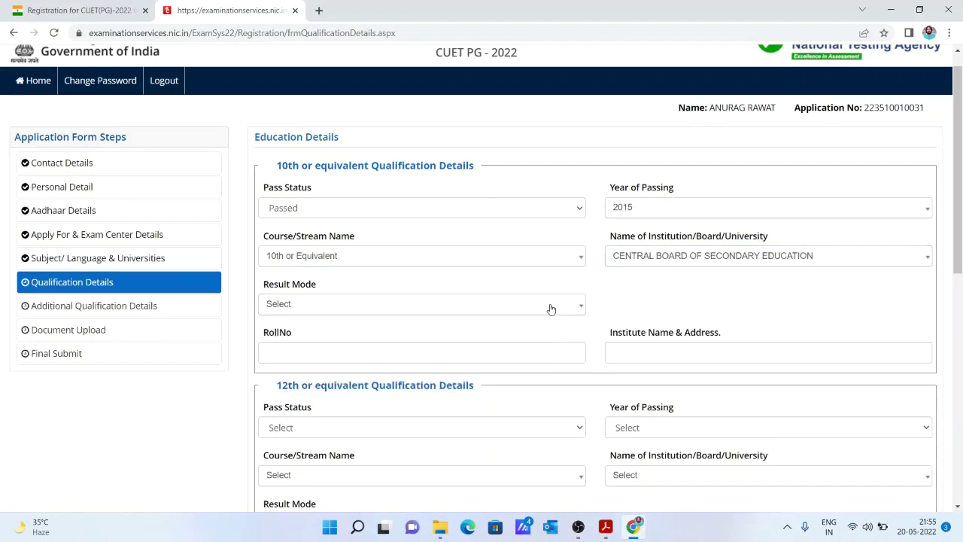
{"action": "left_click", "coordinate": [551, 309]}
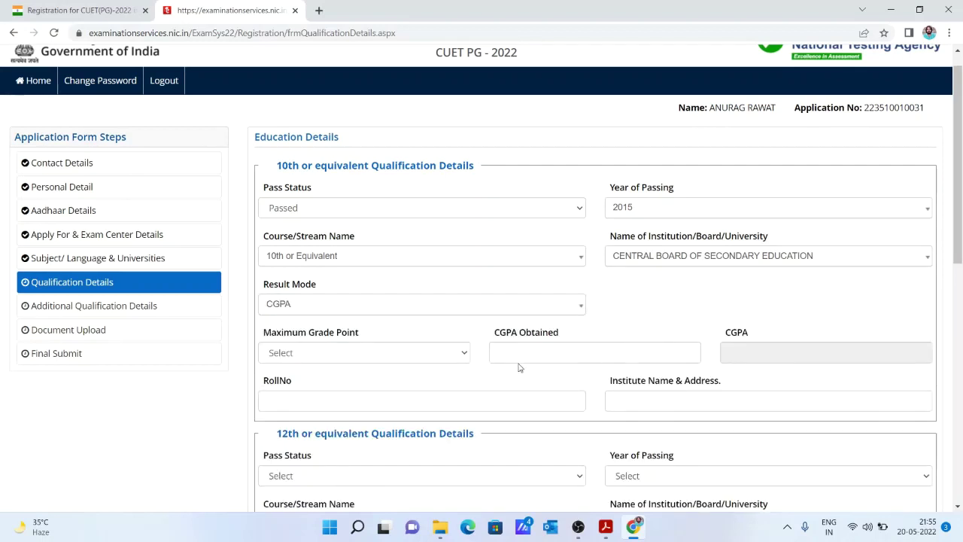
{"action": "left_click", "coordinate": [465, 353]}
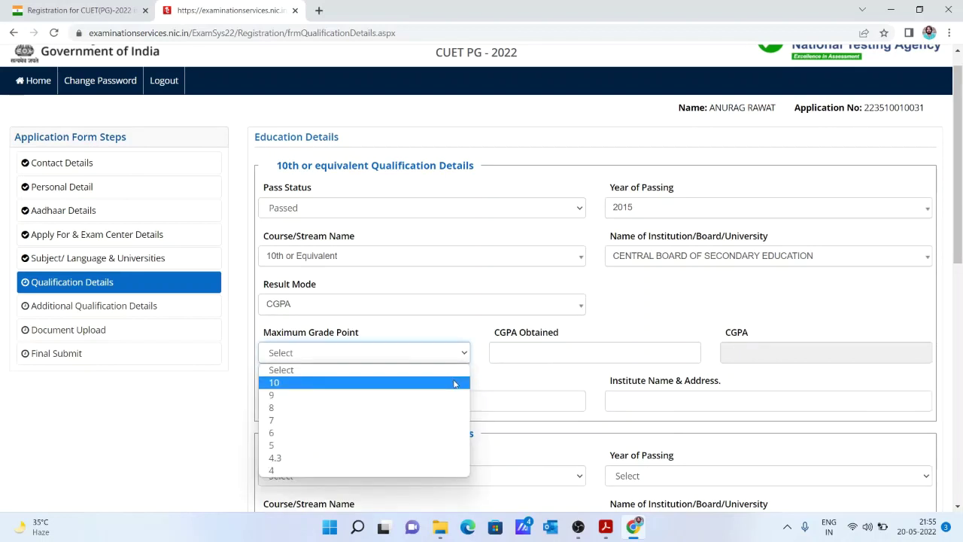
{"action": "left_click", "coordinate": [457, 382]}
Enter a 10th CGPA of 9 and the 10th roll number.
{"action": "left_click", "coordinate": [516, 351]}
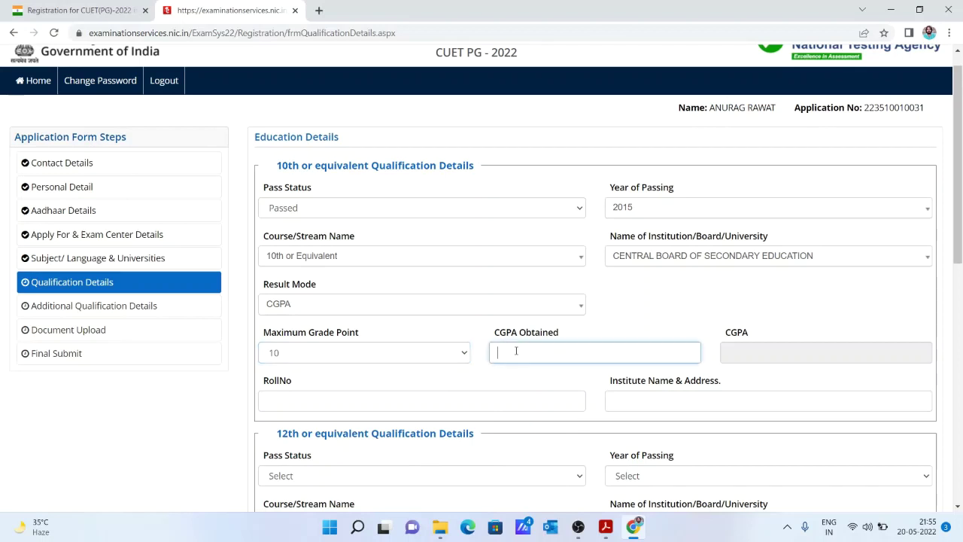
{"action": "left_click", "coordinate": [522, 401]}
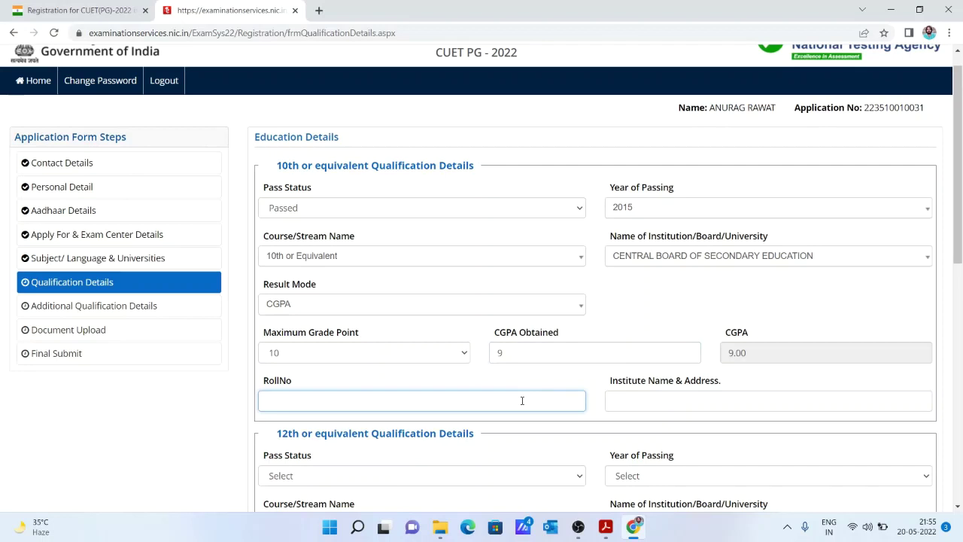
{"action": "left_click", "coordinate": [629, 399]}
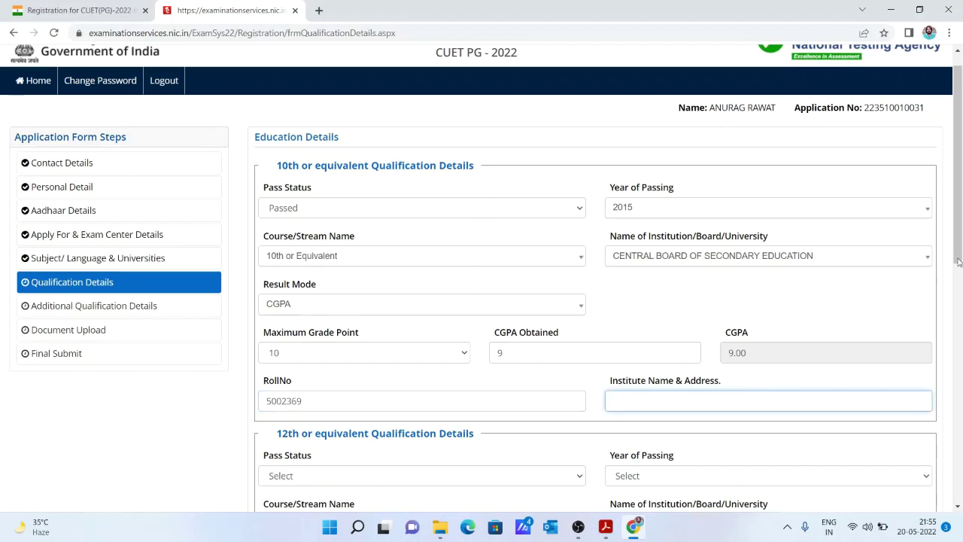
{"action": "left_click_drag", "start_coordinate": [961, 217], "coordinate": [962, 321]}
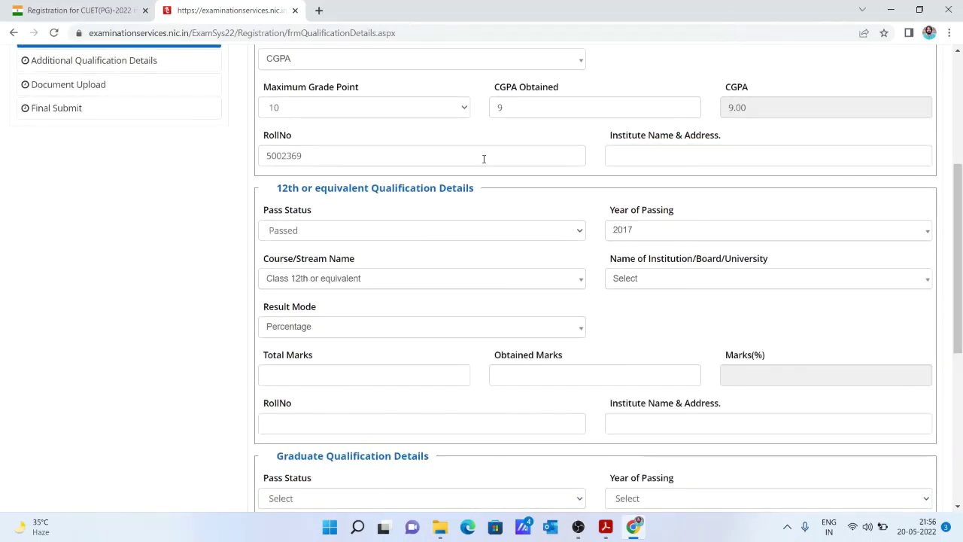
Set the 12th to Passed, Class 12th or equivalent, CBSE board, result mode Percentage.
{"action": "left_click", "coordinate": [423, 230]}
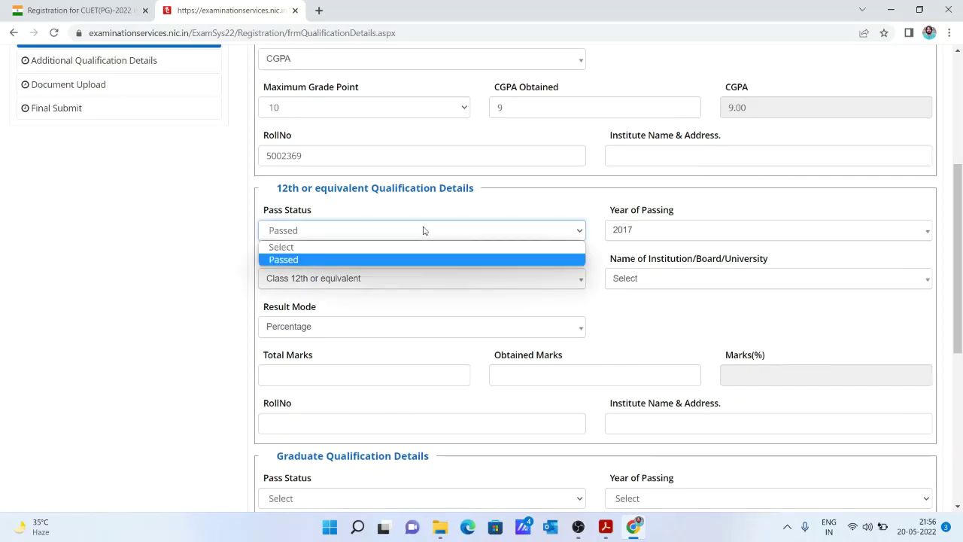
{"action": "left_click", "coordinate": [495, 260]}
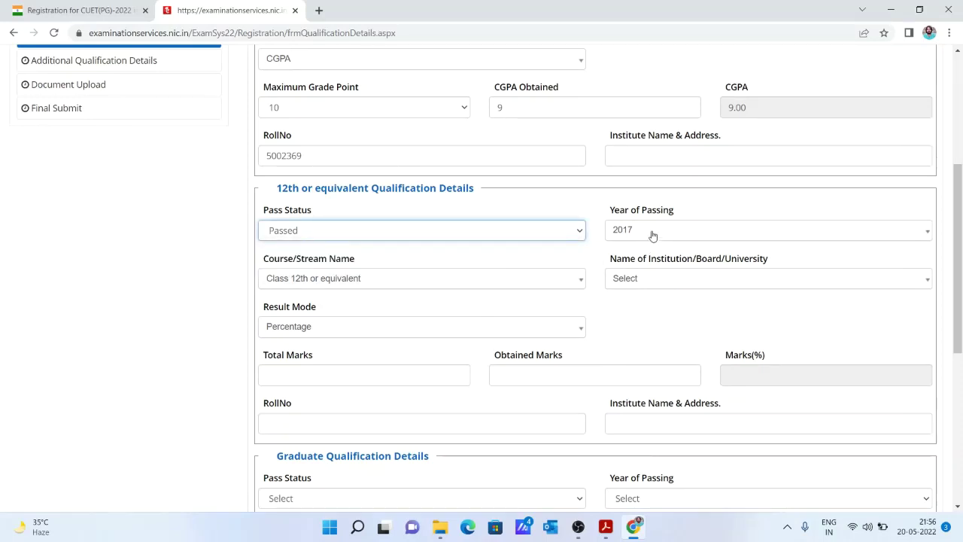
{"action": "left_click", "coordinate": [550, 276]}
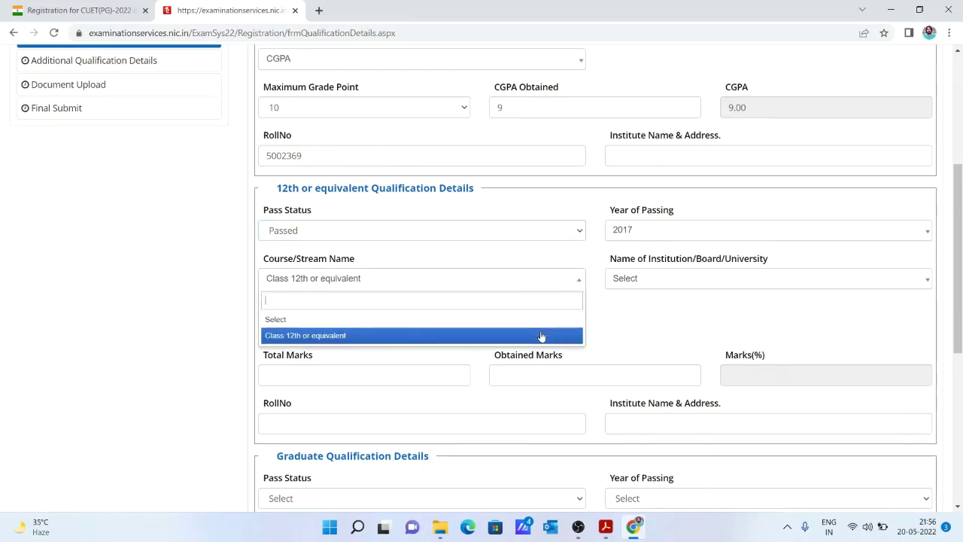
{"action": "left_click", "coordinate": [540, 335]}
{"action": "left_click", "coordinate": [657, 282]}
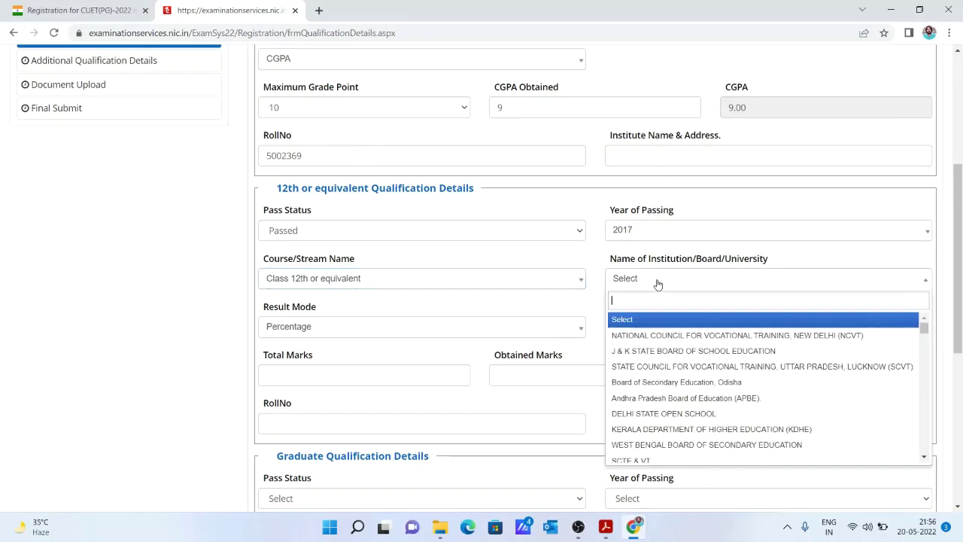
{"action": "type", "text": "CENT"}
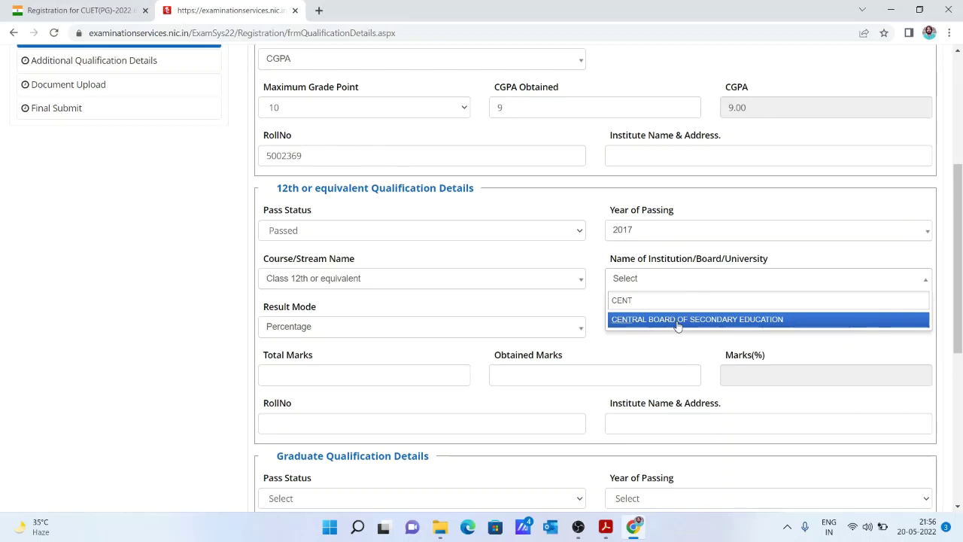
{"action": "left_click", "coordinate": [677, 326]}
{"action": "left_click", "coordinate": [534, 339]}
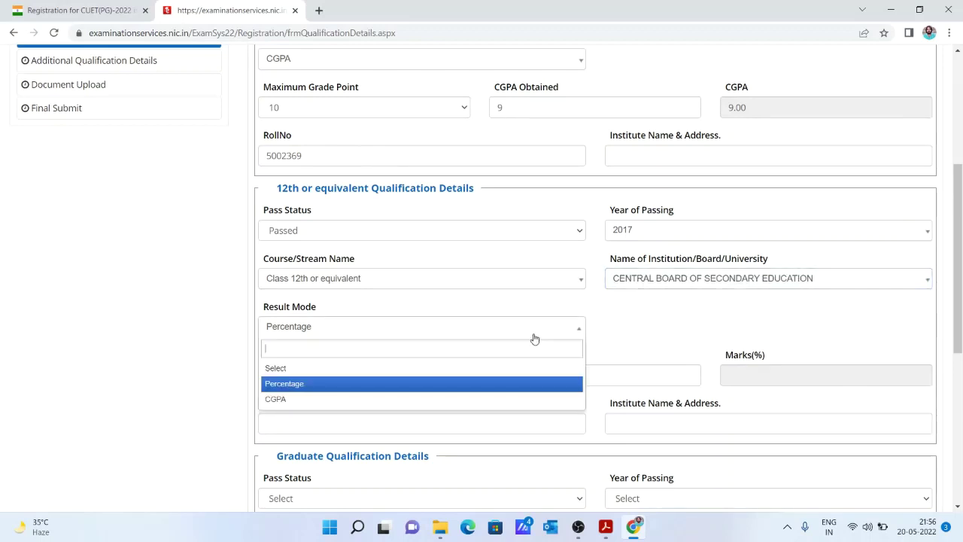
{"action": "left_click", "coordinate": [533, 338]}
{"action": "left_click", "coordinate": [516, 330]}
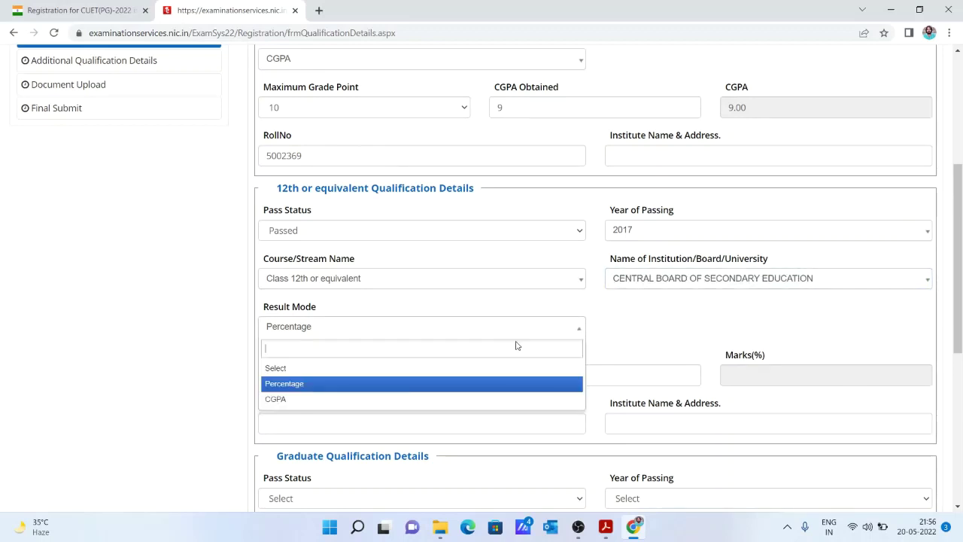
{"action": "left_click", "coordinate": [512, 384]}
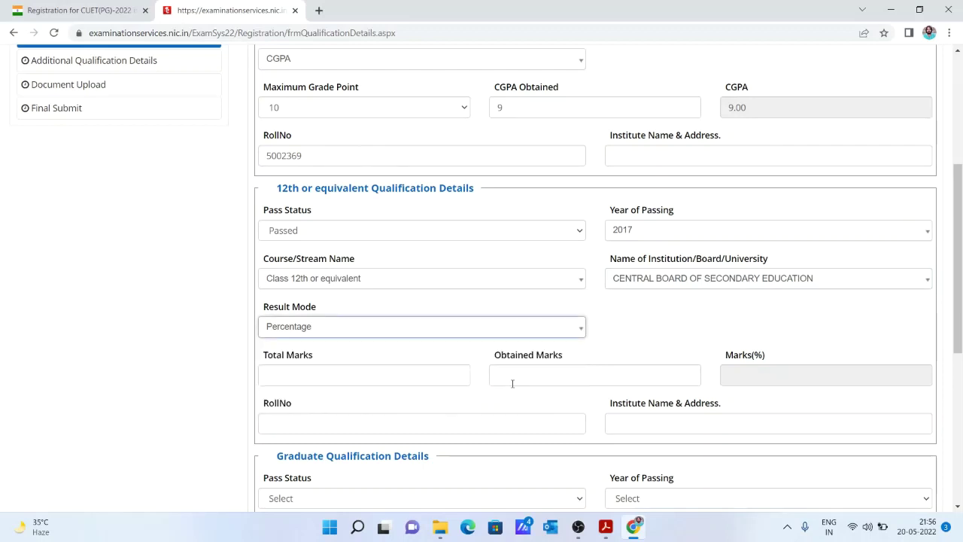
Enter 12th marks of 450 out of 500 and the roll number, then mark graduation Passed.
{"action": "left_click", "coordinate": [463, 374]}
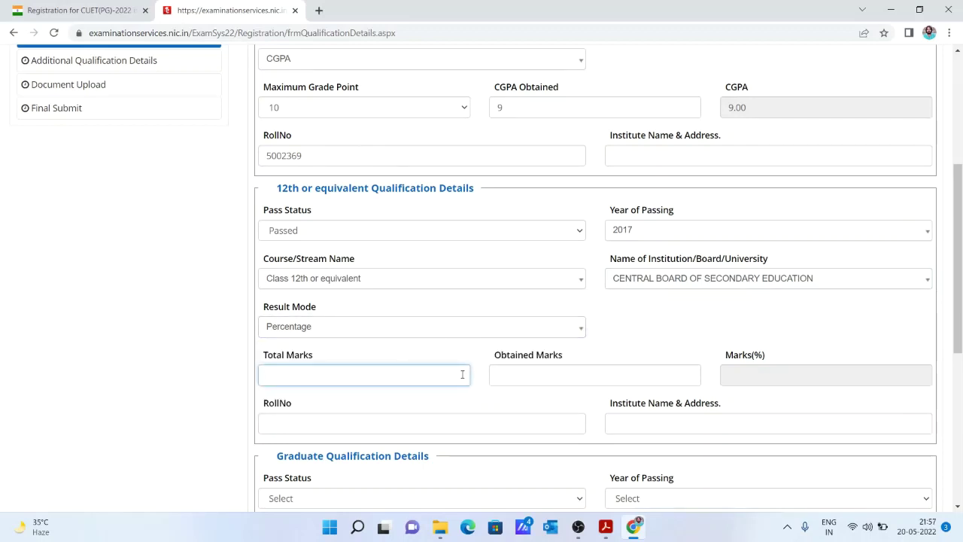
{"action": "type", "text": "500"}
{"action": "left_click", "coordinate": [519, 377]}
{"action": "type", "text": "450"}
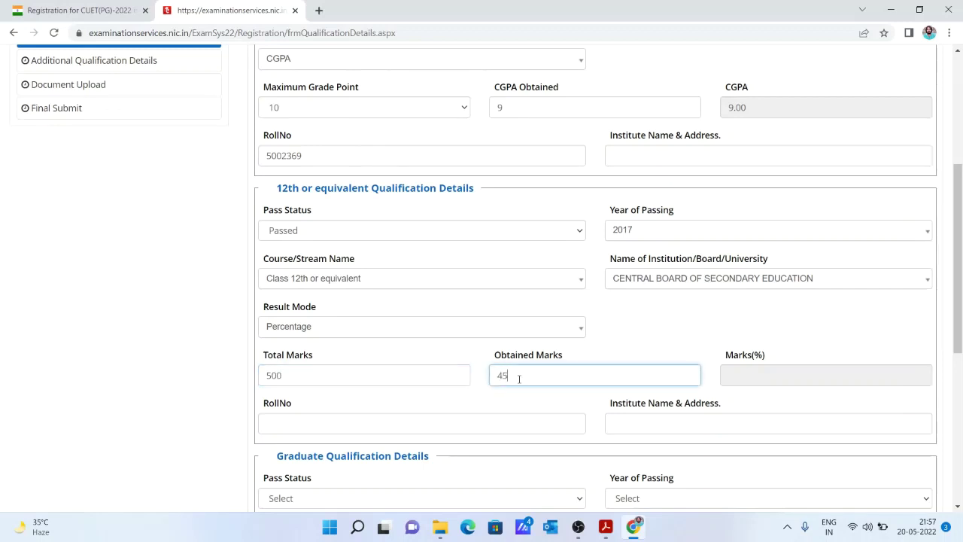
{"action": "left_click", "coordinate": [499, 417]}
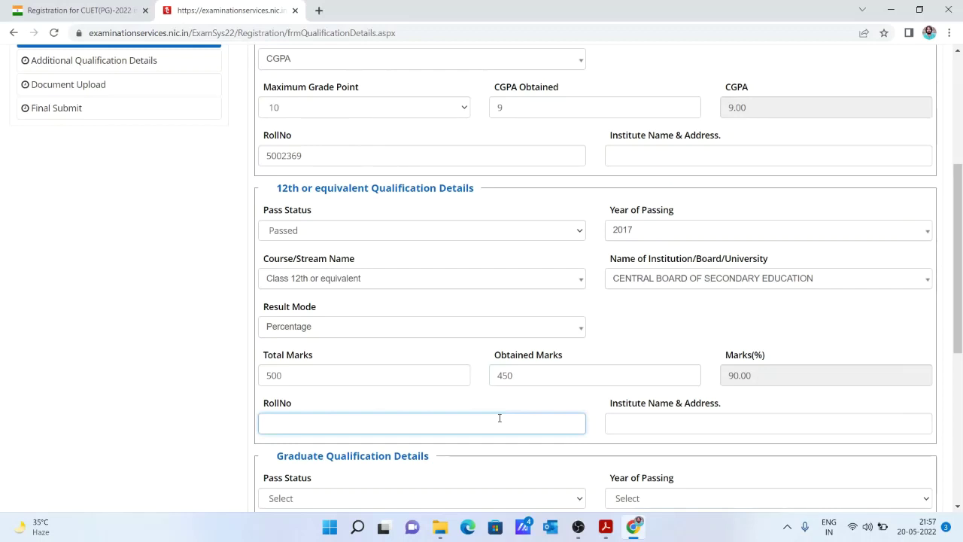
{"action": "type", "text": "2233"}
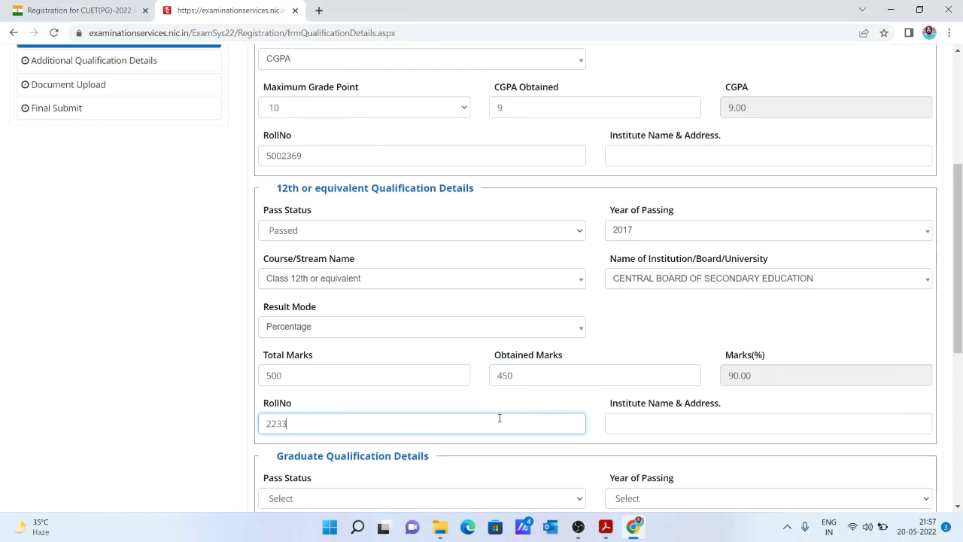
{"action": "type", "text": "4455"}
{"action": "left_click", "coordinate": [676, 424]}
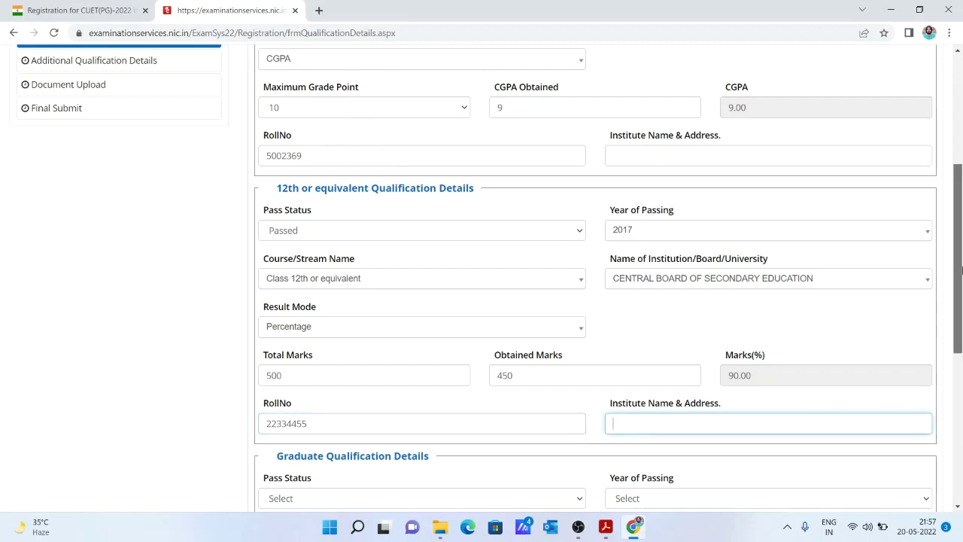
{"action": "left_click_drag", "start_coordinate": [961, 273], "coordinate": [961, 387]}
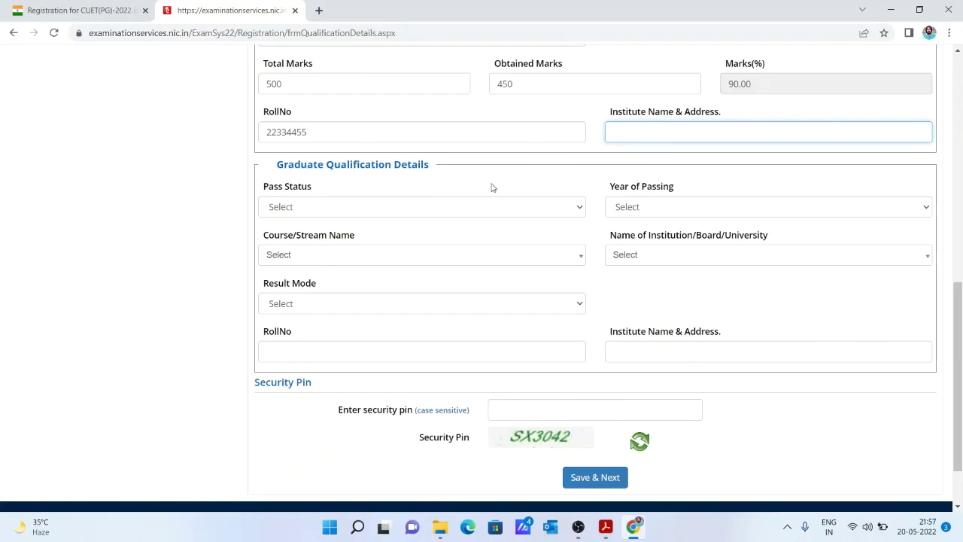
{"action": "left_click", "coordinate": [477, 209]}
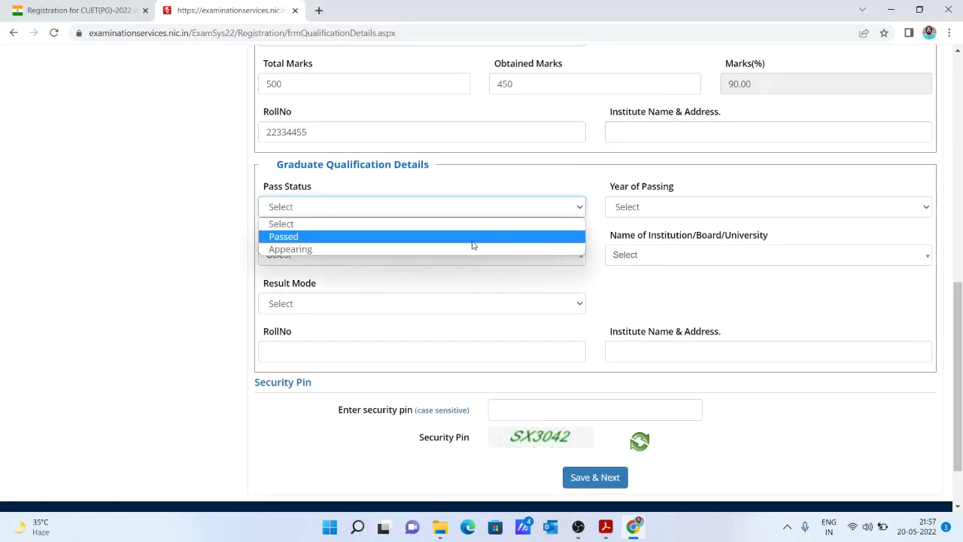
{"action": "left_click", "coordinate": [473, 236]}
{"action": "left_click", "coordinate": [641, 207]}
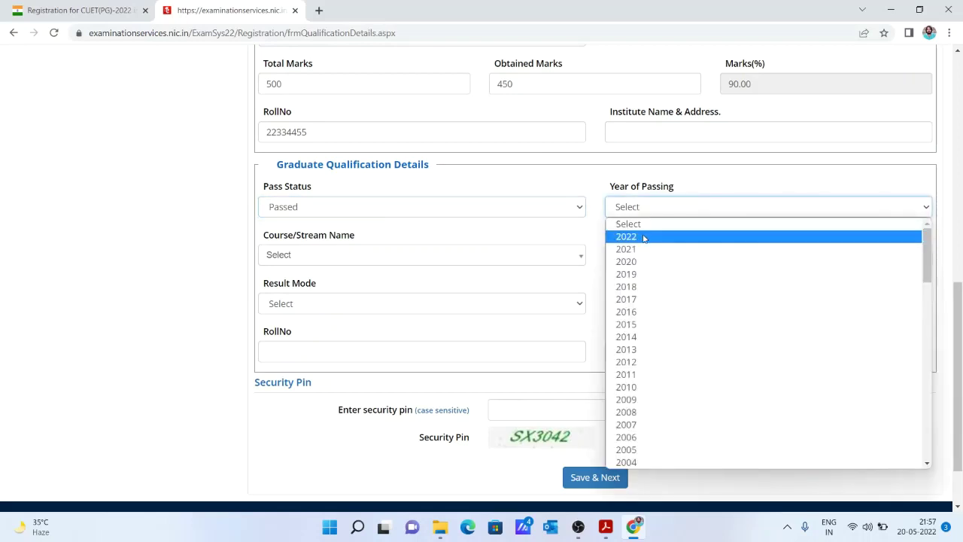
Set the graduation year to 2021 and the course to B.Sc.
{"action": "left_click", "coordinate": [640, 211]}
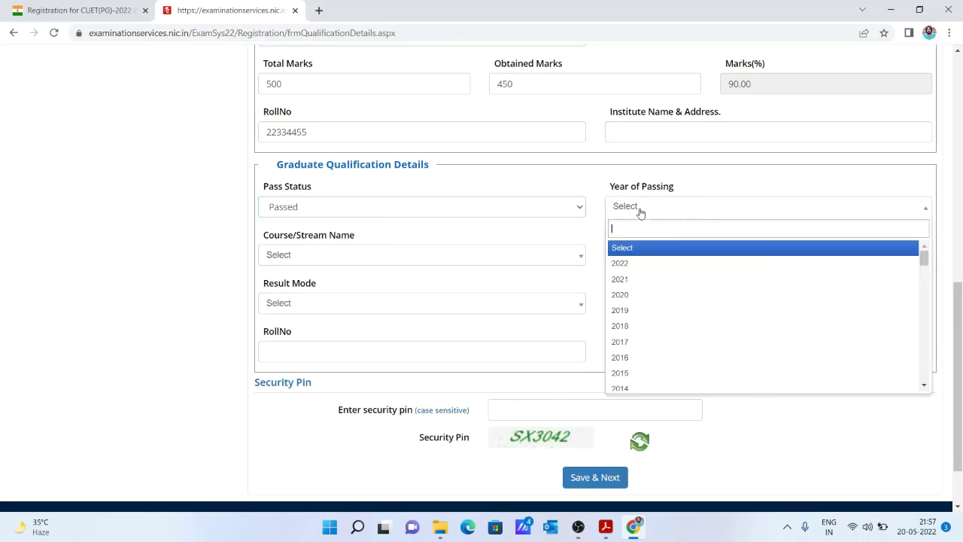
{"action": "left_click", "coordinate": [640, 278]}
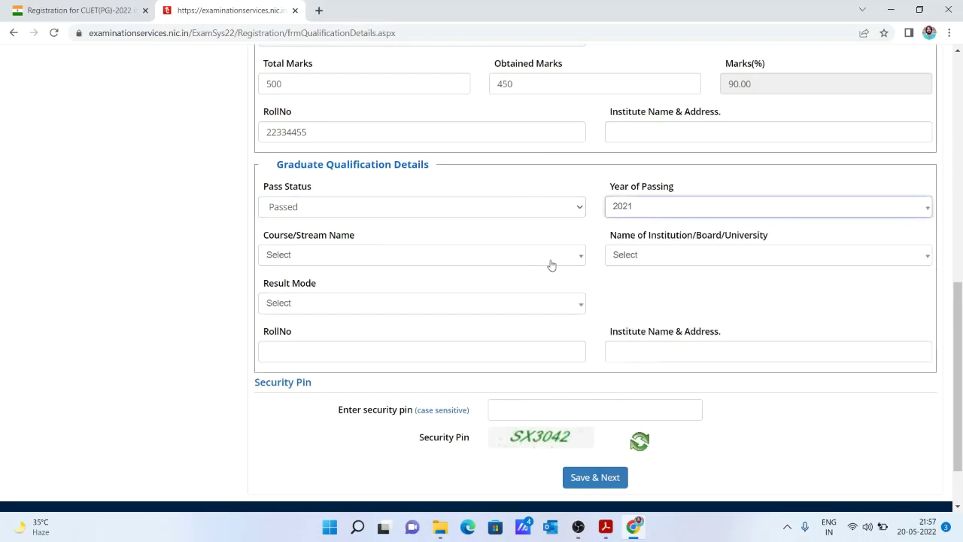
{"action": "left_click", "coordinate": [526, 259]}
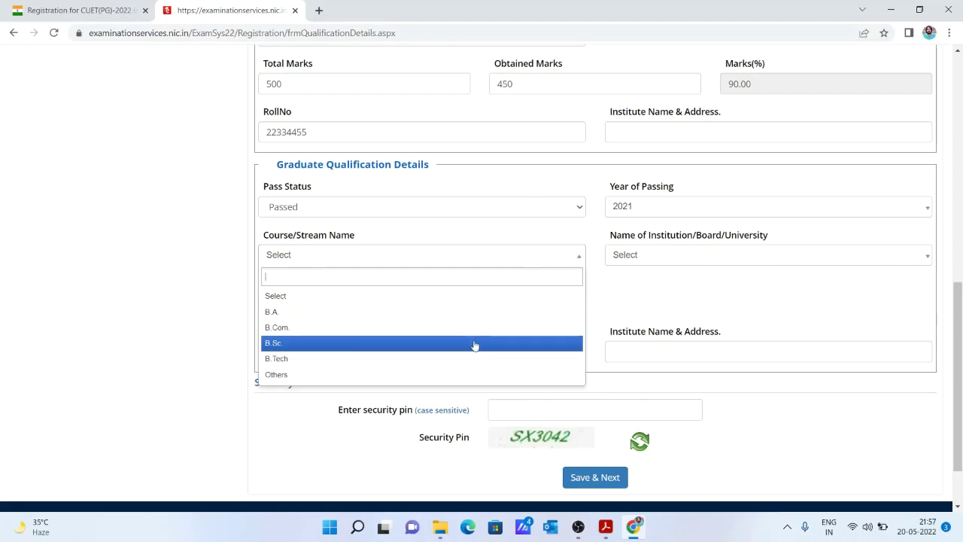
{"action": "left_click", "coordinate": [475, 342]}
Search the graduation institution list for 'CHANDRA S'.
{"action": "left_click", "coordinate": [629, 267]}
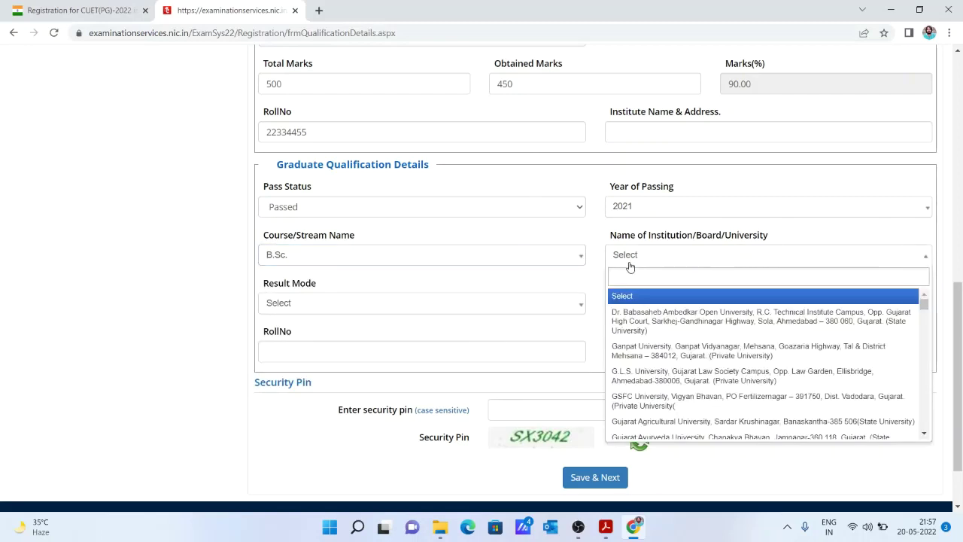
{"action": "left_click", "coordinate": [629, 264]}
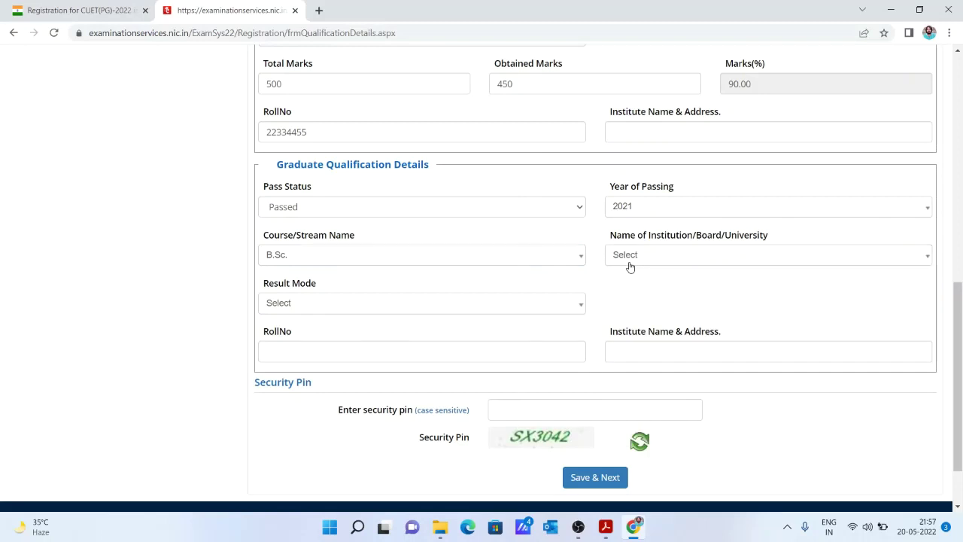
{"action": "left_click", "coordinate": [629, 264]}
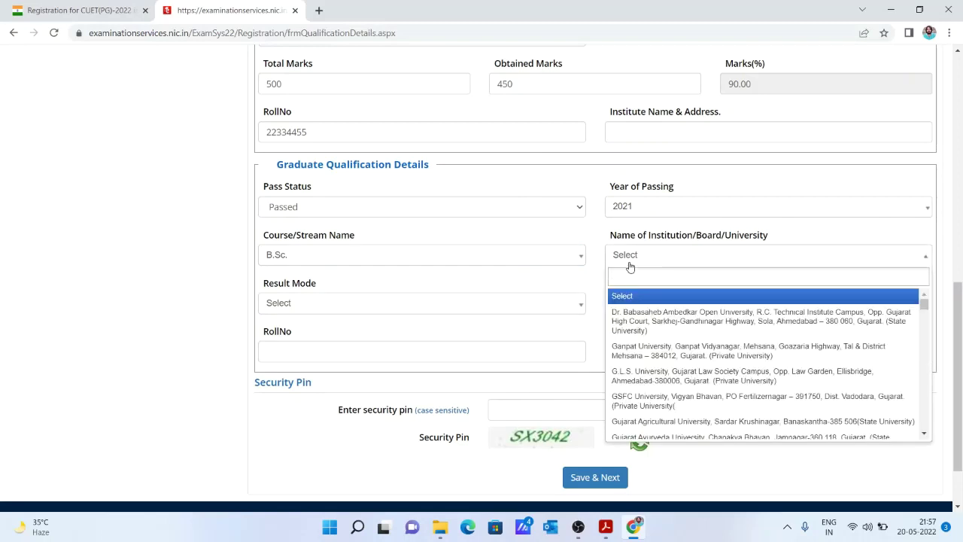
{"action": "type", "text": "CHAND"}
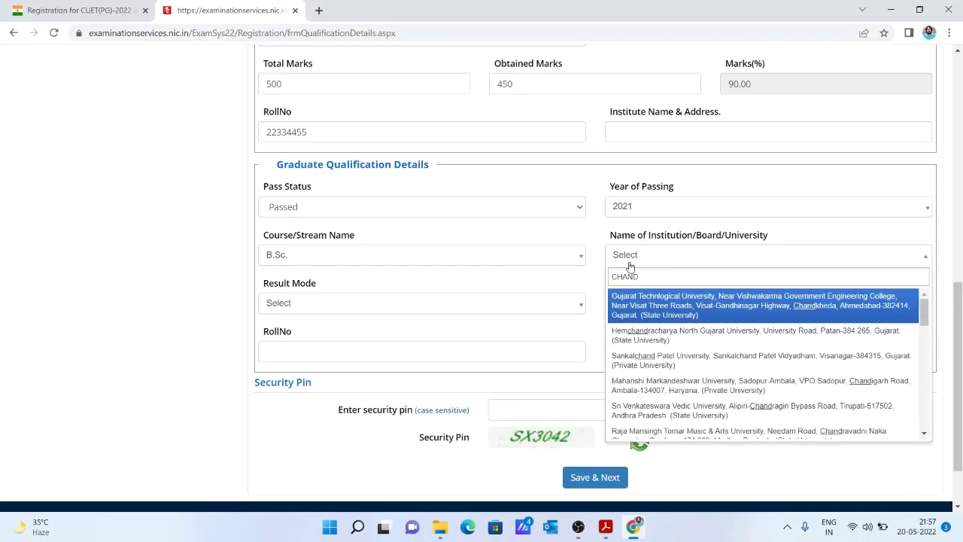
{"action": "type", "text": "RA S"}
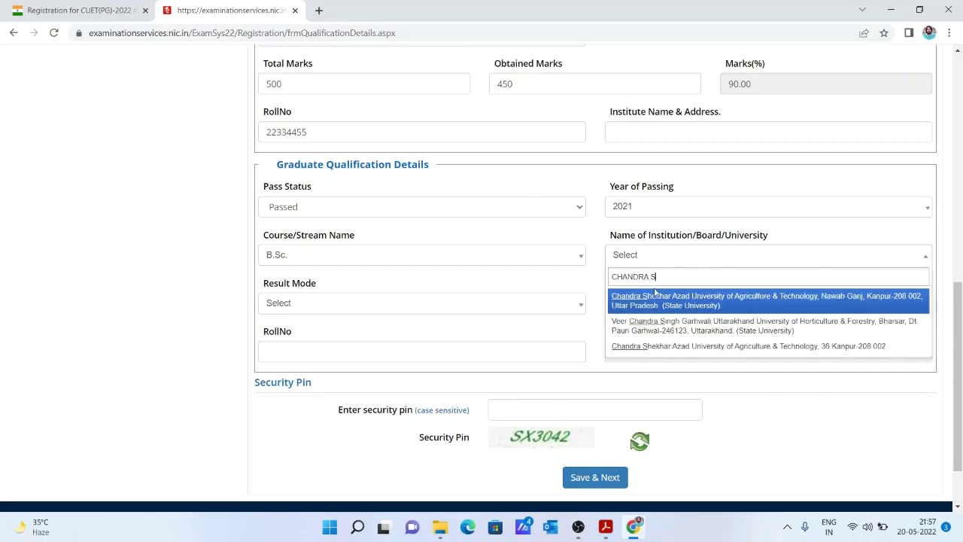
Choose Chandra Shekhar Azad University, set result mode to CGPA, and fill the roll number and grade fields.
{"action": "left_click", "coordinate": [694, 301]}
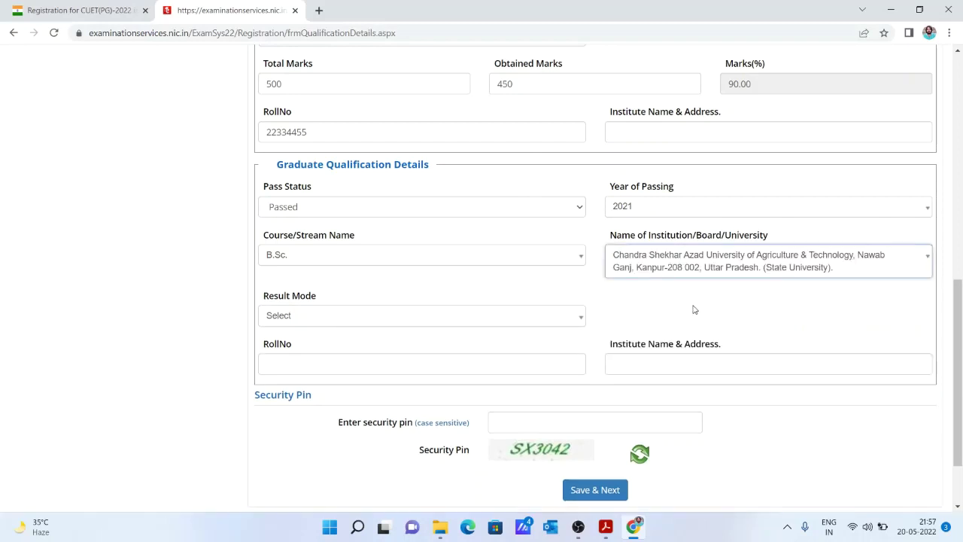
{"action": "left_click", "coordinate": [472, 322]}
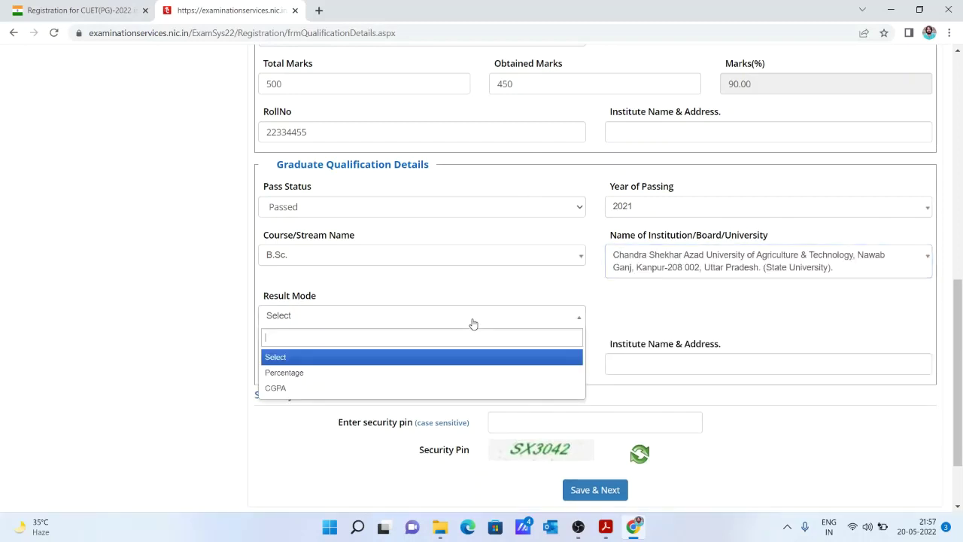
{"action": "left_click", "coordinate": [474, 375]}
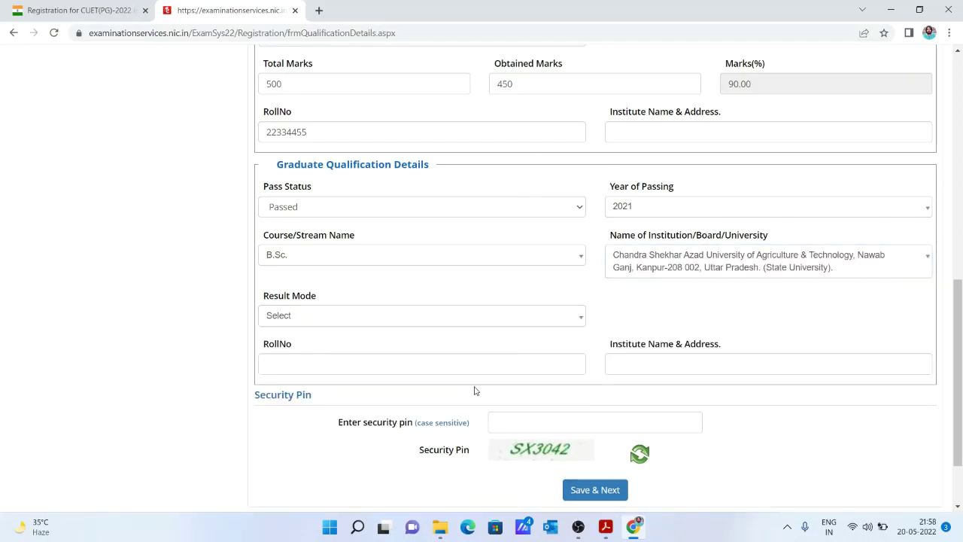
{"action": "left_click", "coordinate": [453, 322]}
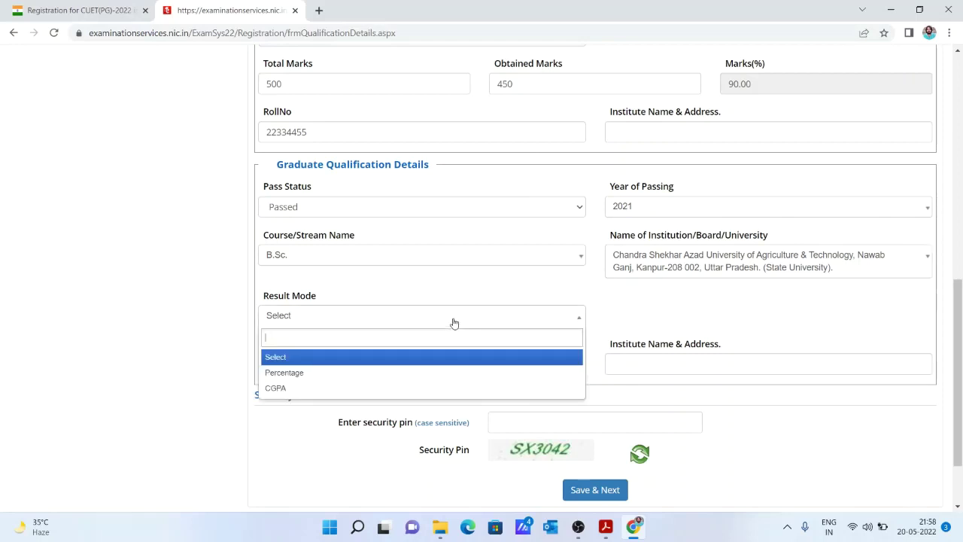
{"action": "left_click", "coordinate": [466, 388]}
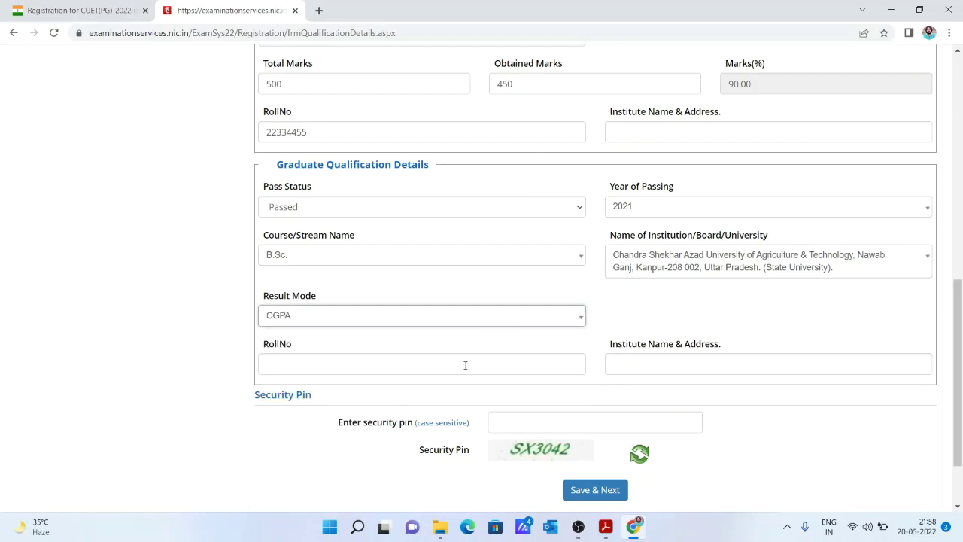
{"action": "left_click", "coordinate": [465, 365]}
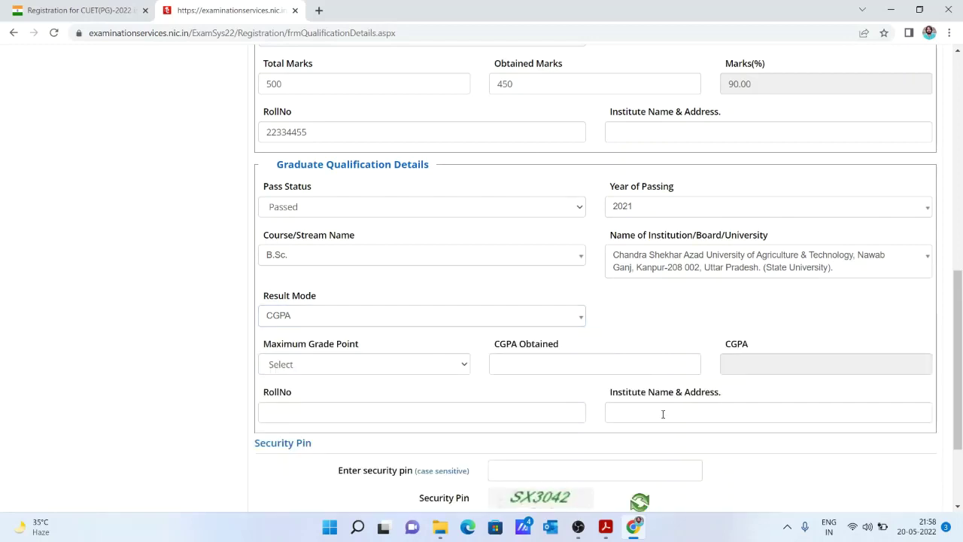
{"action": "left_click", "coordinate": [427, 364]}
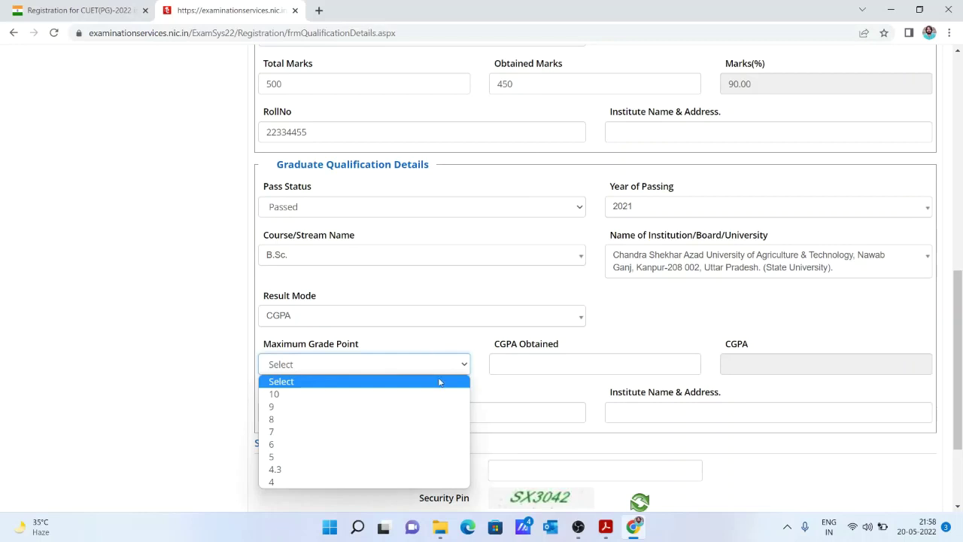
{"action": "left_click", "coordinate": [520, 368]}
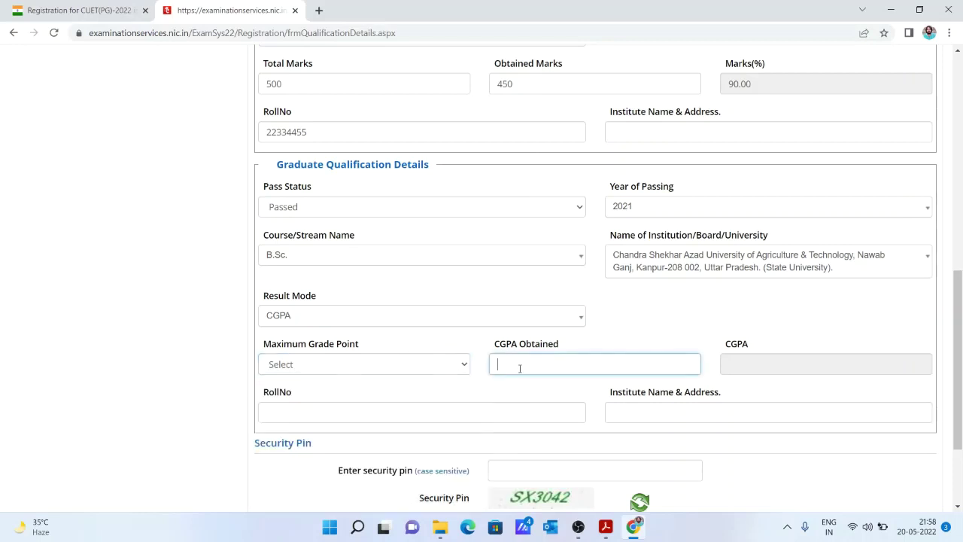
{"action": "scroll", "coordinate": [962, 393], "scroll_direction": "down", "scroll_amount": 2}
{"action": "scroll", "coordinate": [961, 393], "scroll_direction": "down", "scroll_amount": 1}
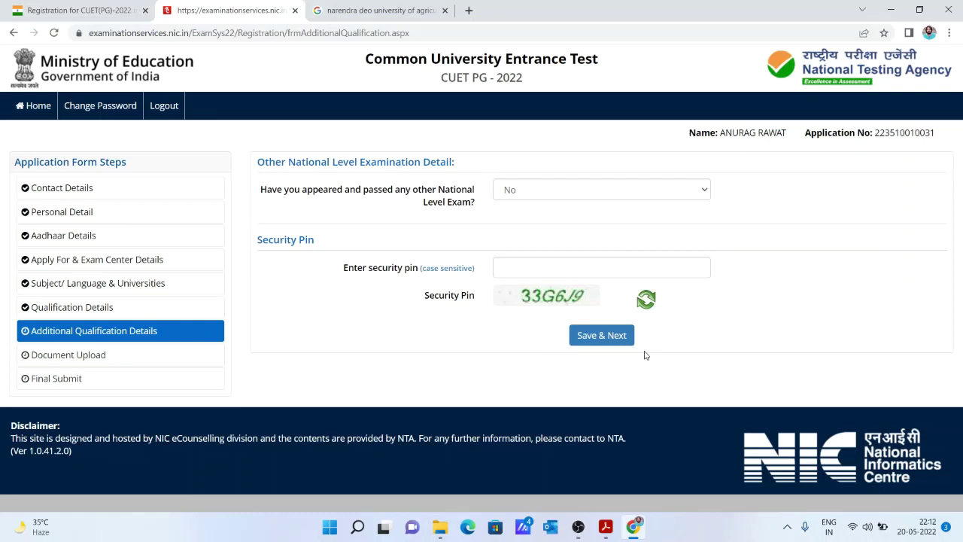
Answer Yes to having appeared in another national-level exam and check the exam name list.
{"action": "left_click", "coordinate": [544, 199]}
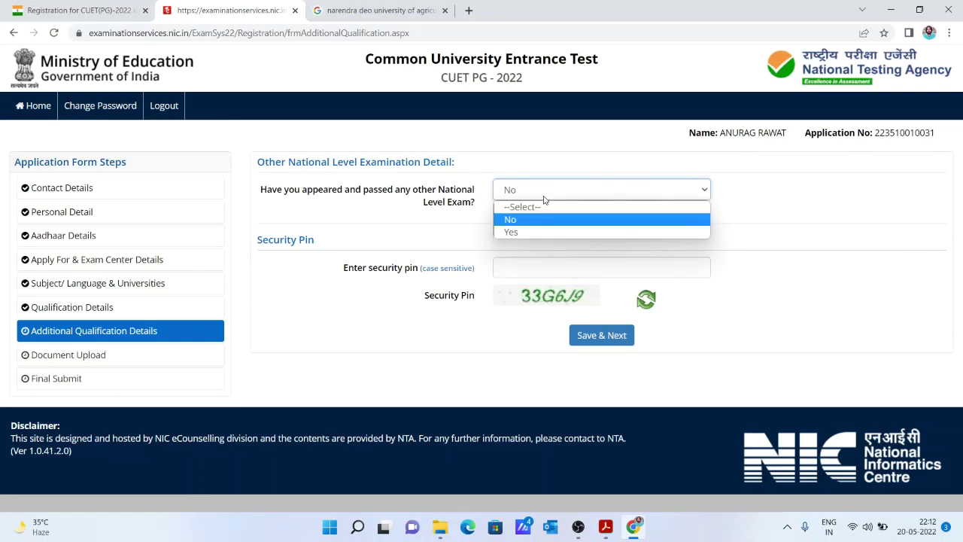
{"action": "left_click", "coordinate": [543, 228]}
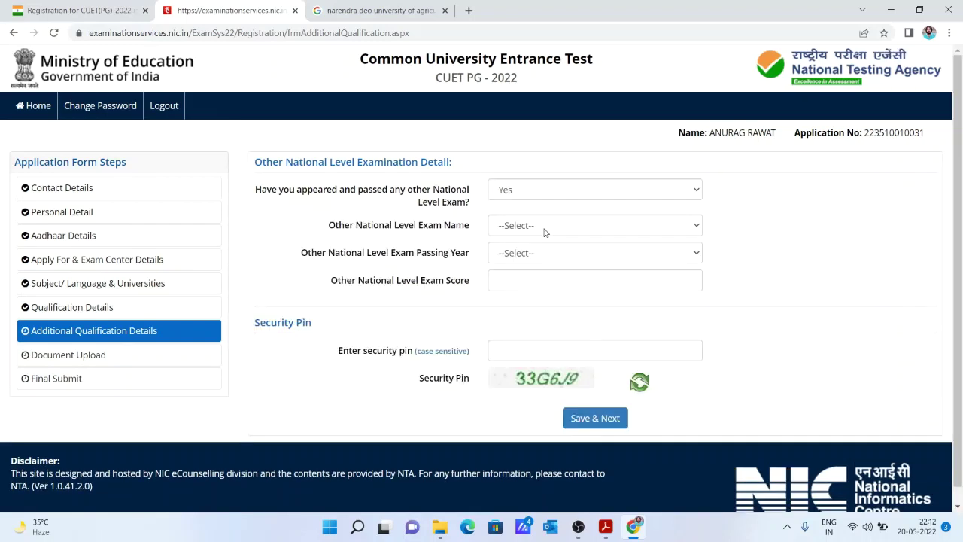
{"action": "left_click", "coordinate": [545, 228]}
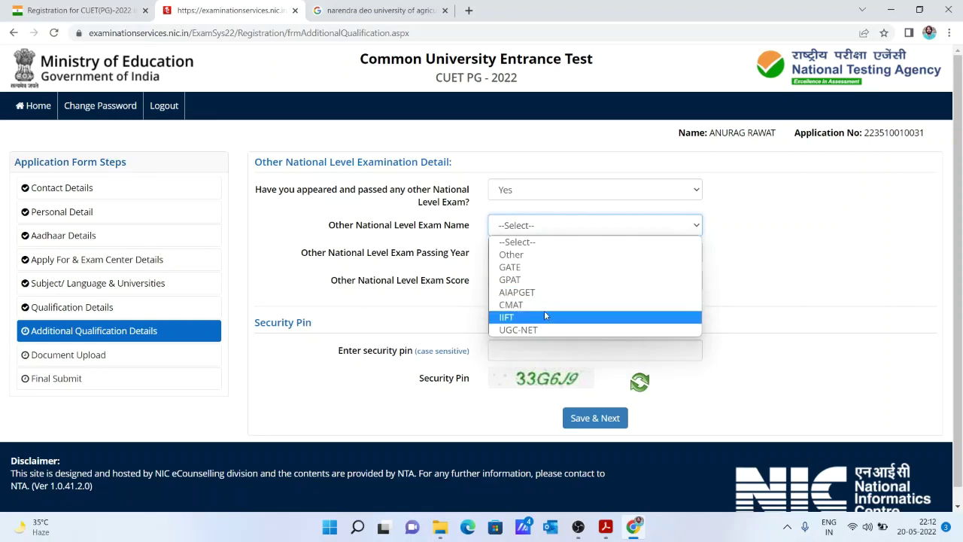
{"action": "left_click", "coordinate": [549, 231]}
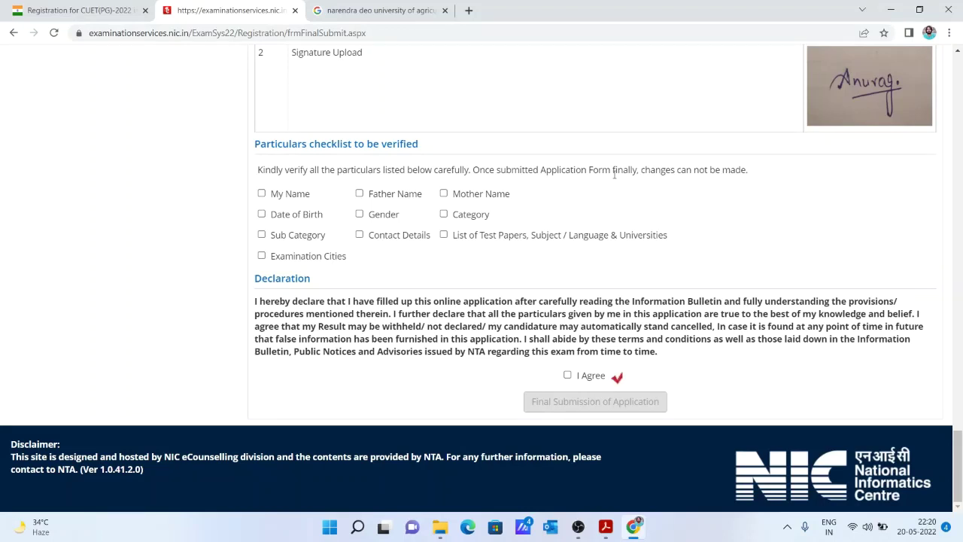
Mark all ten particulars as verified, from name and date of birth to category and test papers.
{"action": "left_click", "coordinate": [284, 194]}
{"action": "left_click", "coordinate": [280, 217]}
{"action": "left_click", "coordinate": [285, 237]}
{"action": "left_click", "coordinate": [286, 258]}
{"action": "left_click", "coordinate": [361, 235]}
{"action": "left_click", "coordinate": [360, 215]}
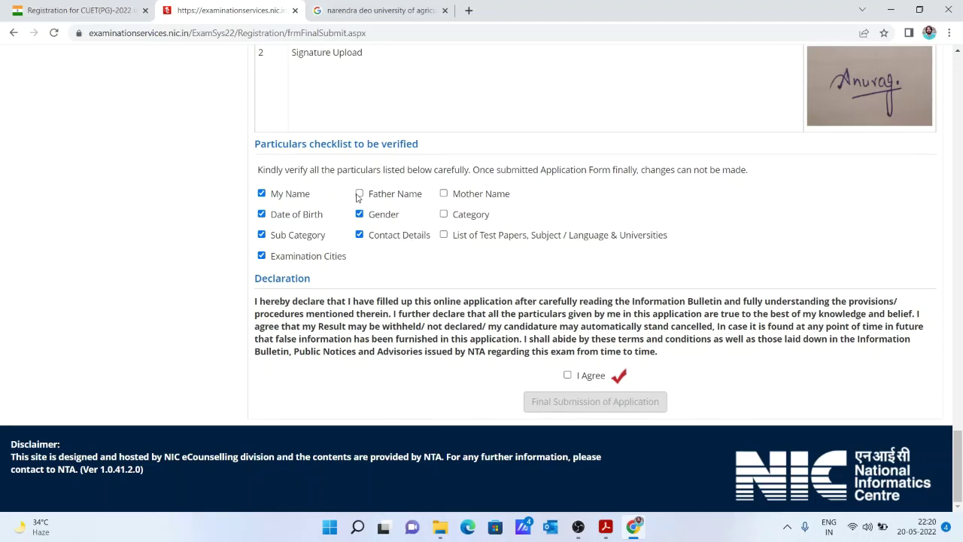
{"action": "left_click", "coordinate": [359, 194]}
{"action": "left_click", "coordinate": [445, 214]}
{"action": "left_click", "coordinate": [445, 235]}
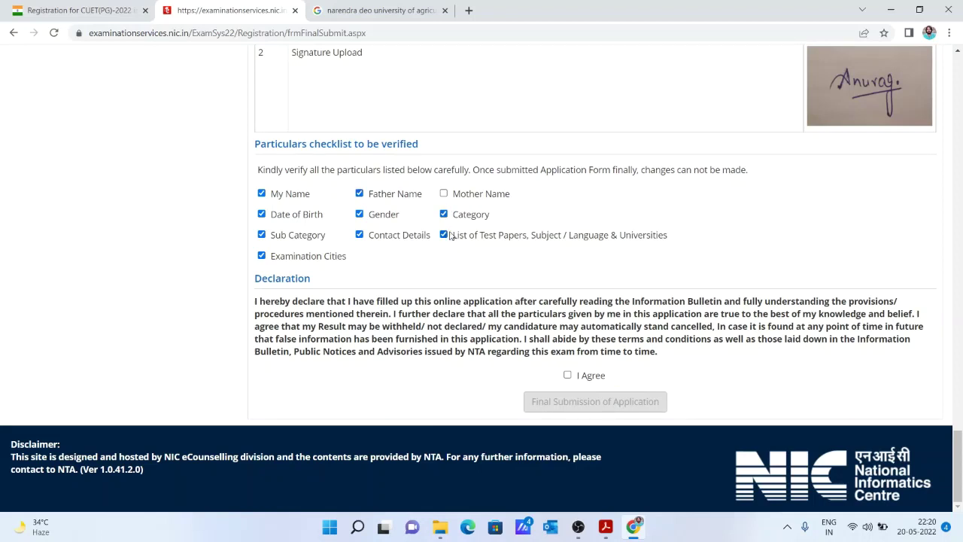
{"action": "left_click", "coordinate": [443, 193]}
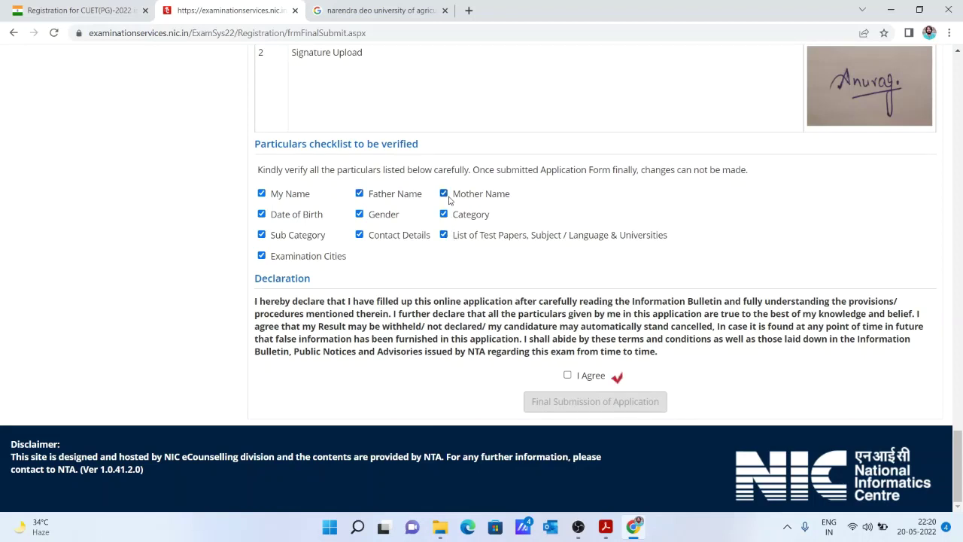
Accept the declaration and confirm the final submission of the application form.
{"action": "left_click", "coordinate": [568, 375]}
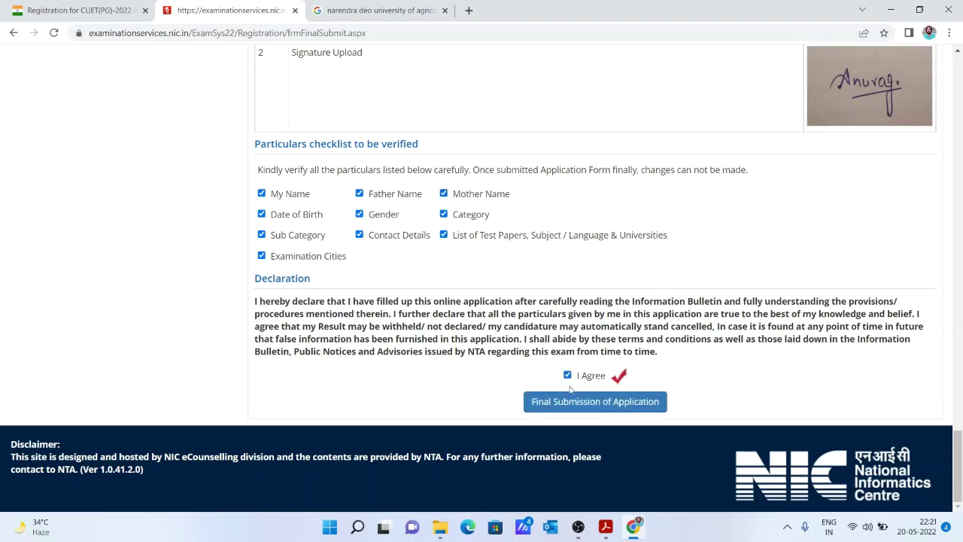
{"action": "left_click", "coordinate": [575, 403]}
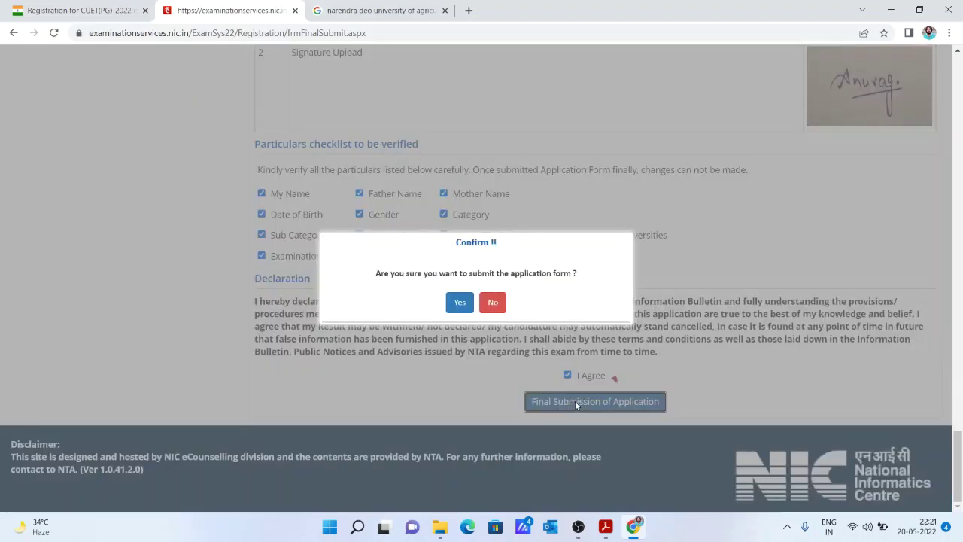
{"action": "left_click", "coordinate": [458, 301]}
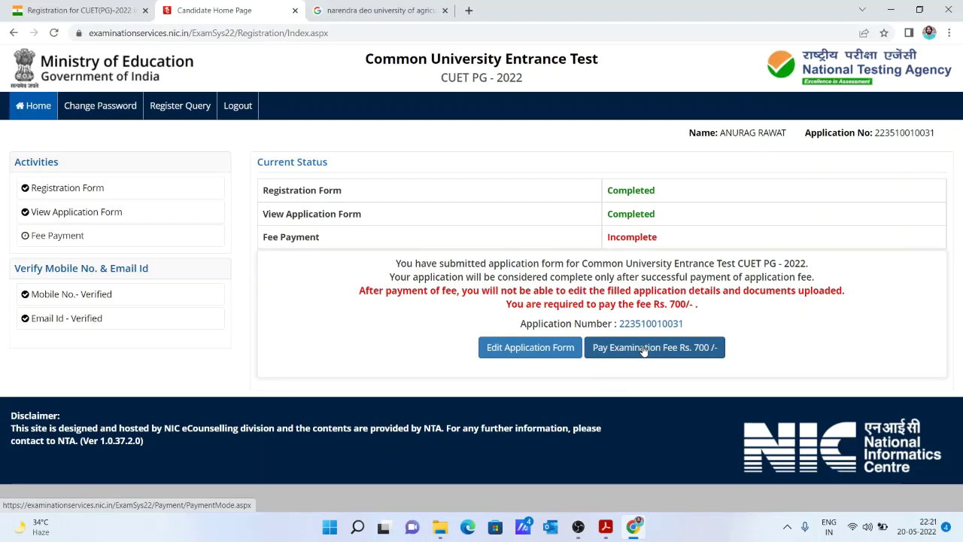
Start paying the Rs. 700 examination fee by Online Payment and confirm proceeding.
{"action": "left_click", "coordinate": [644, 350]}
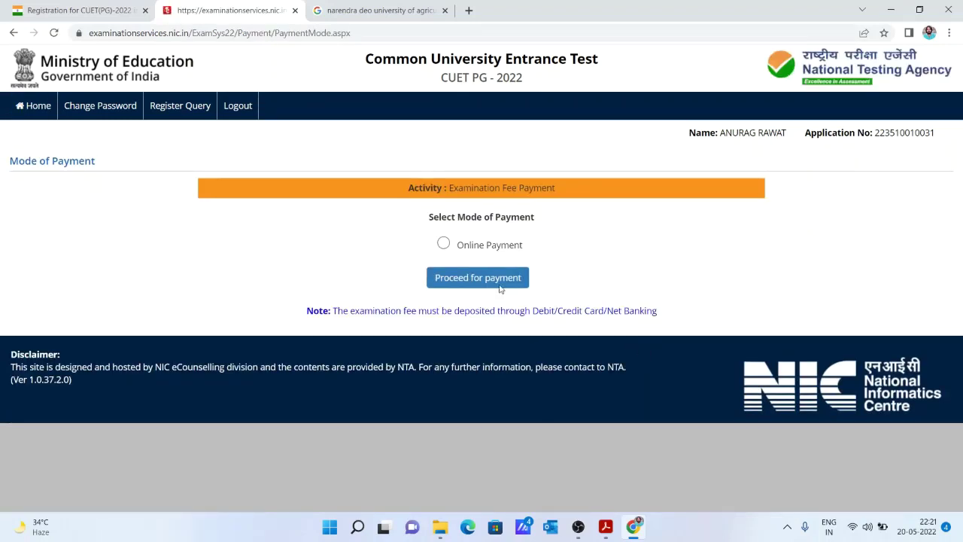
{"action": "left_click", "coordinate": [443, 244]}
{"action": "left_click", "coordinate": [463, 278]}
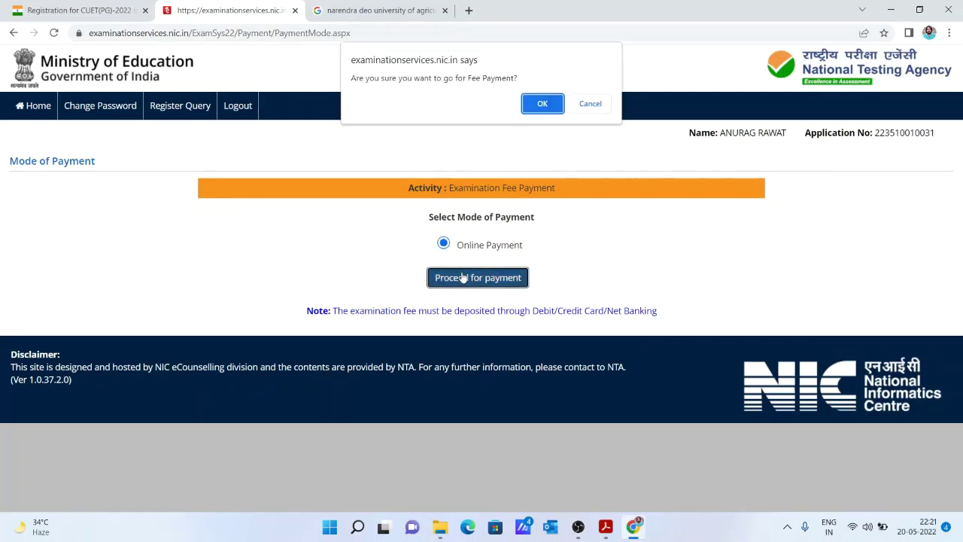
{"action": "left_click", "coordinate": [547, 102]}
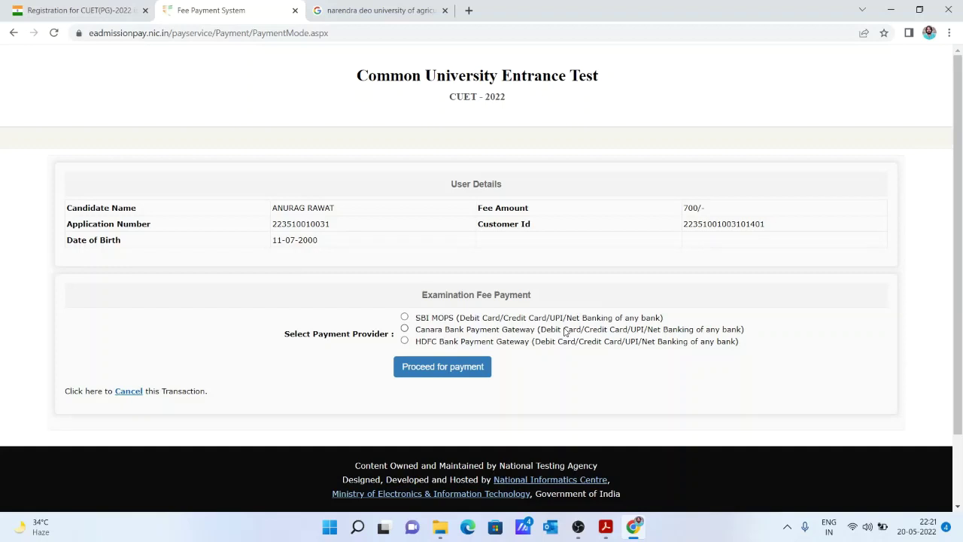
Choose SBI MOPS as the payment gateway and select UPI under Other Payment Modes.
{"action": "left_click", "coordinate": [406, 317]}
{"action": "left_click", "coordinate": [428, 376]}
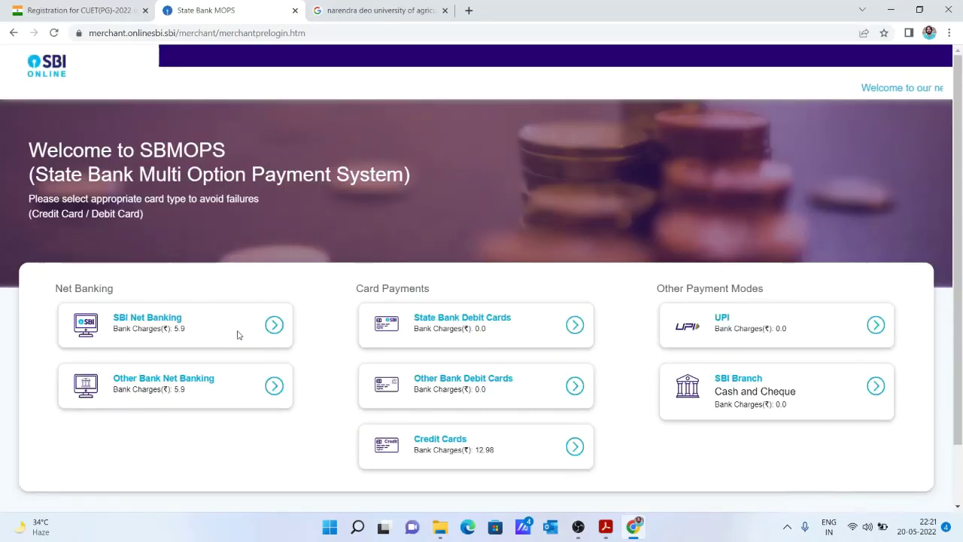
{"action": "scroll", "coordinate": [961, 252], "scroll_direction": "down", "scroll_amount": 2}
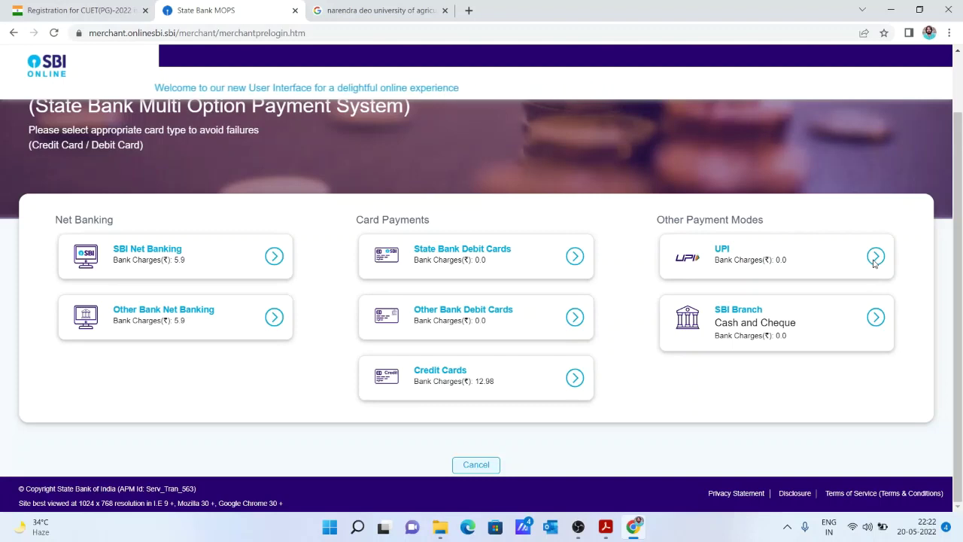
{"action": "left_click", "coordinate": [874, 261]}
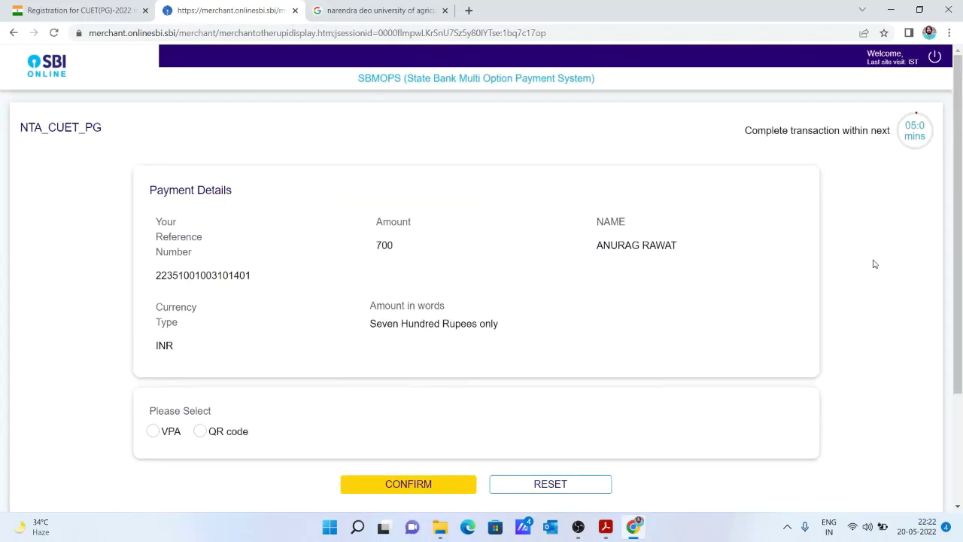
Select the VPA option and enter the payer's UPI ID, fixing the handle to lowercase.
{"action": "scroll", "coordinate": [599, 294], "scroll_direction": "down", "scroll_amount": 1}
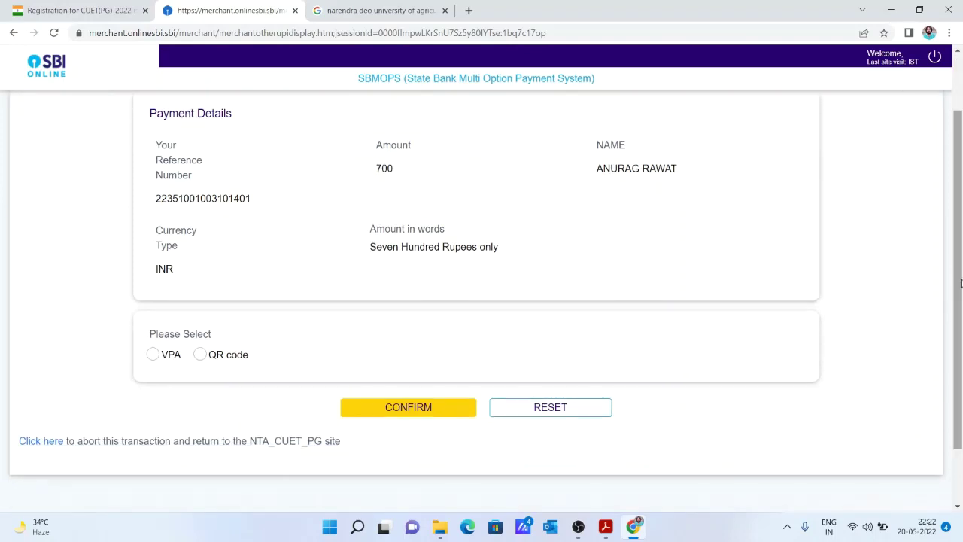
{"action": "left_click", "coordinate": [153, 355]}
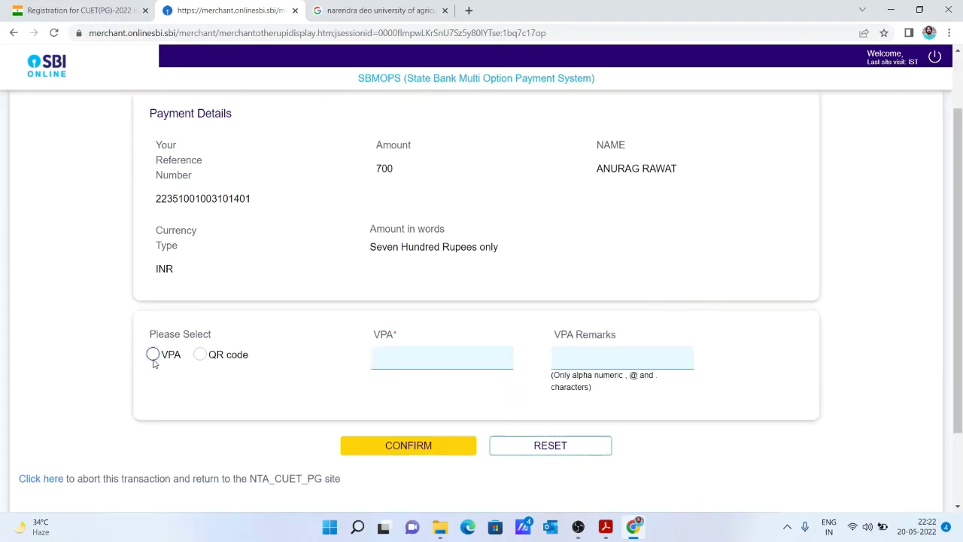
{"action": "left_click", "coordinate": [399, 353]}
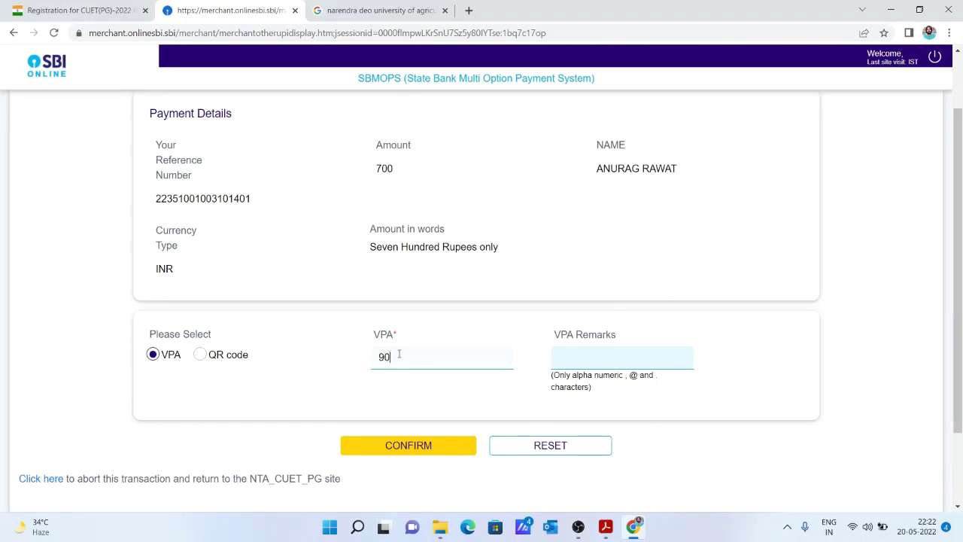
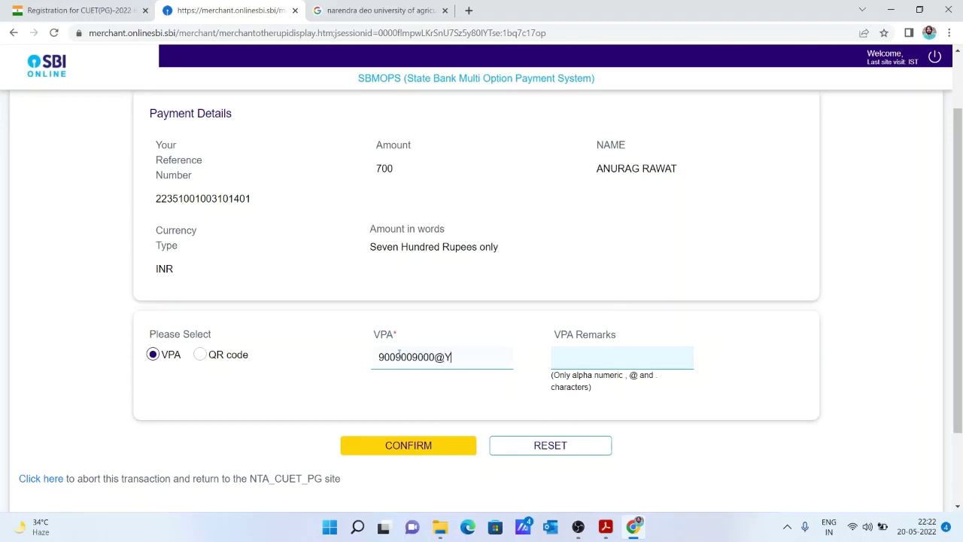
{"action": "type", "text": "yb"}
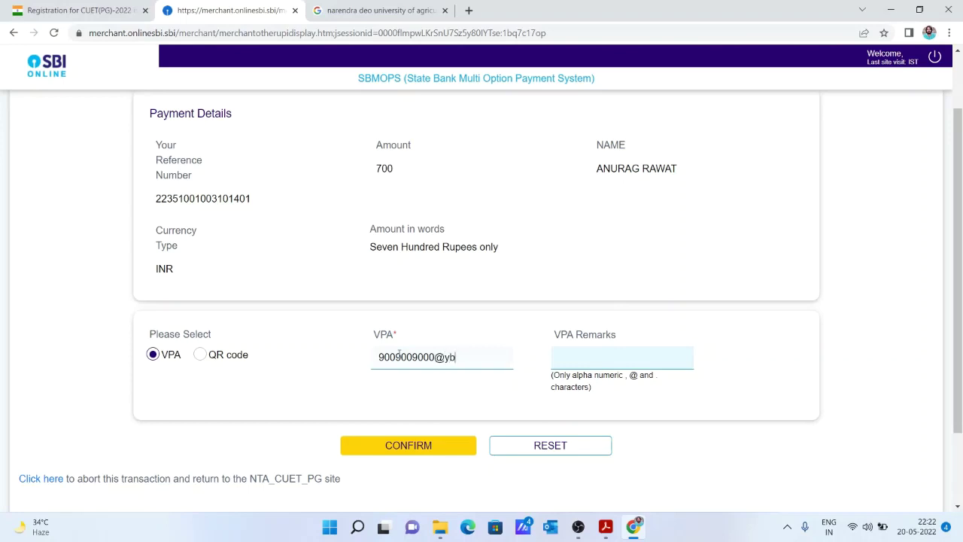